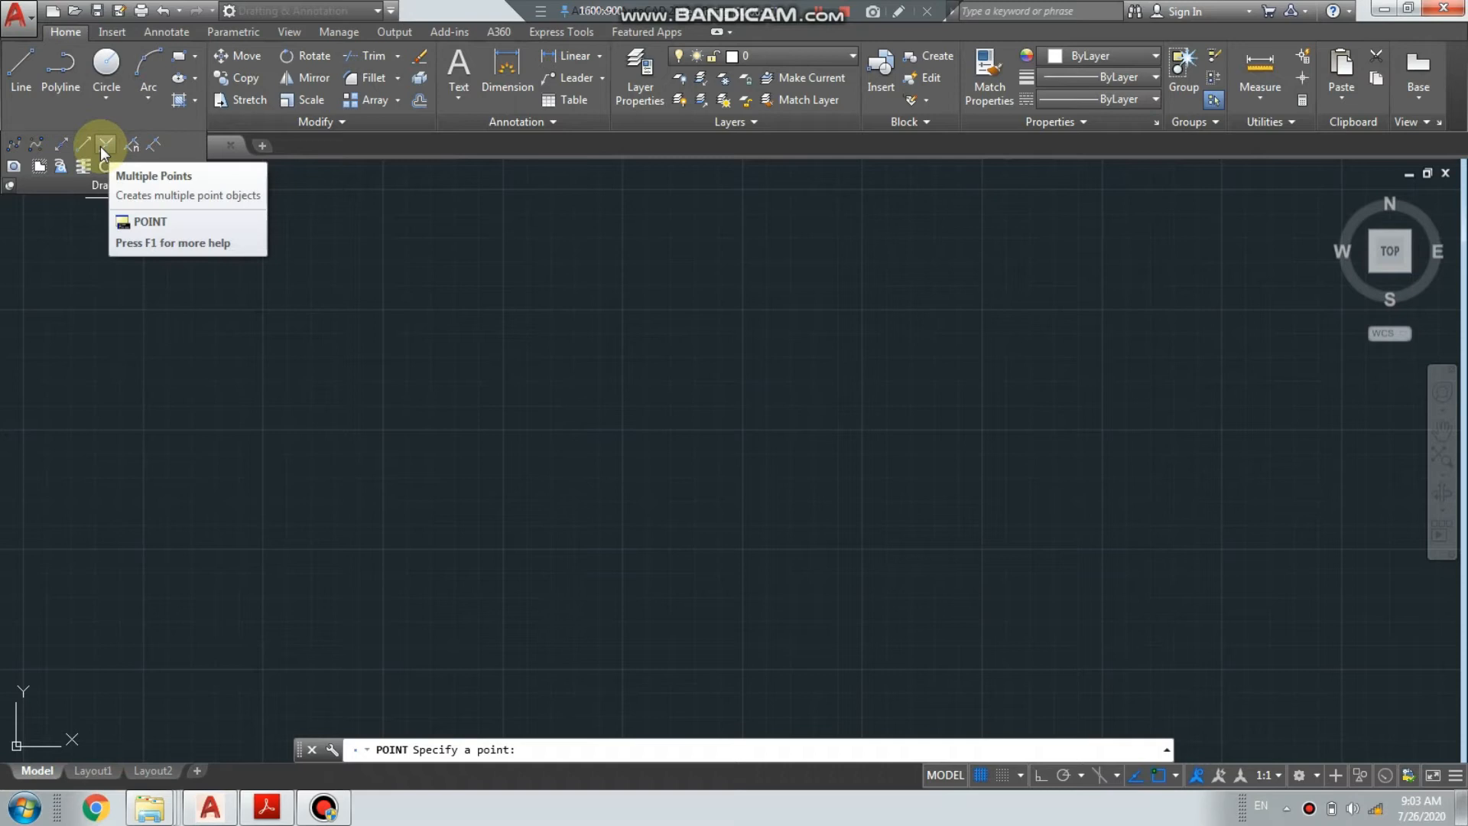
# Place two separate points in the empty drawing area, each with its own run of the Point command
pyautogui.click(644, 741)
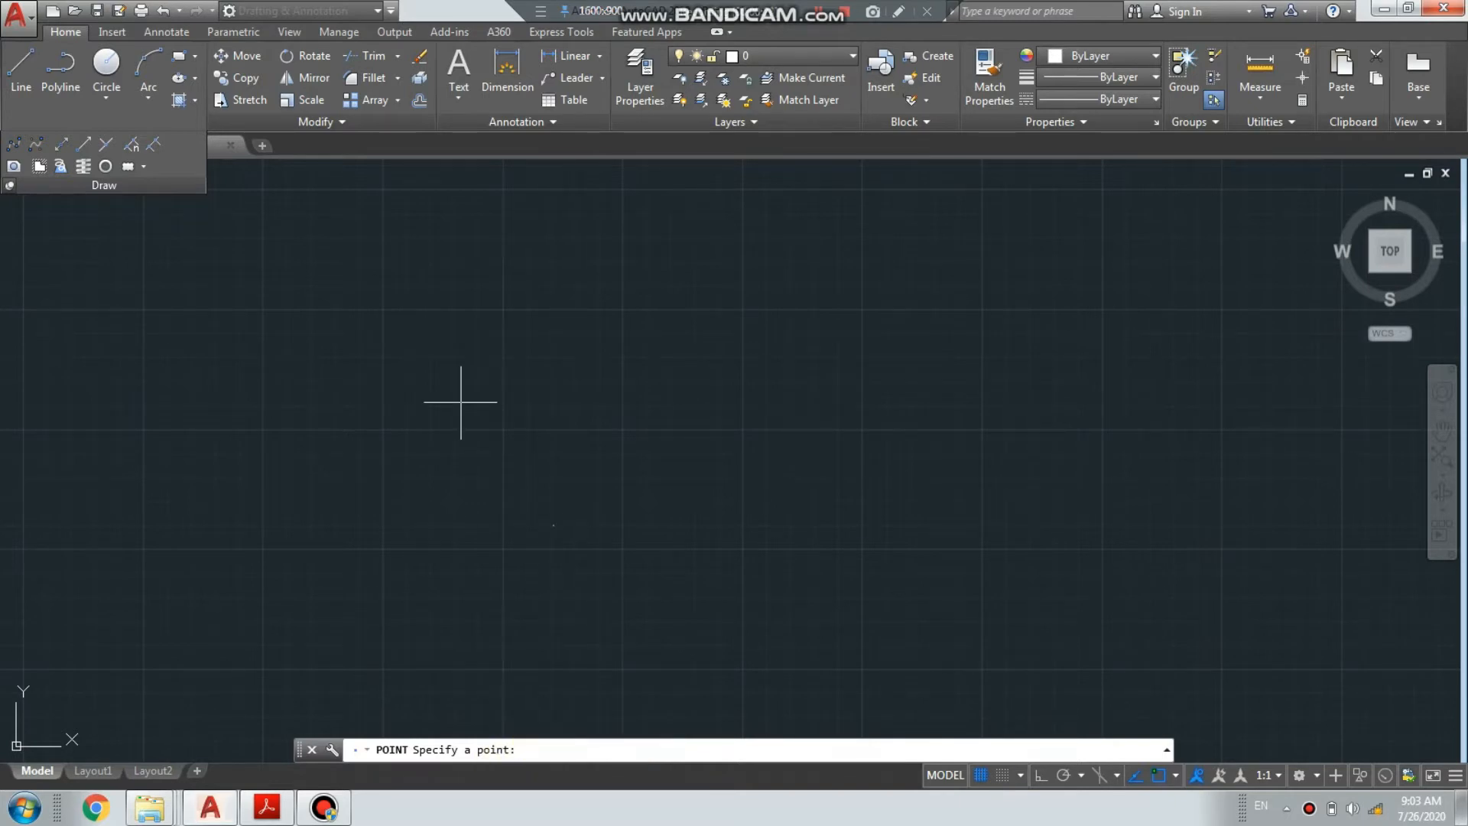
pyautogui.press('Escape')
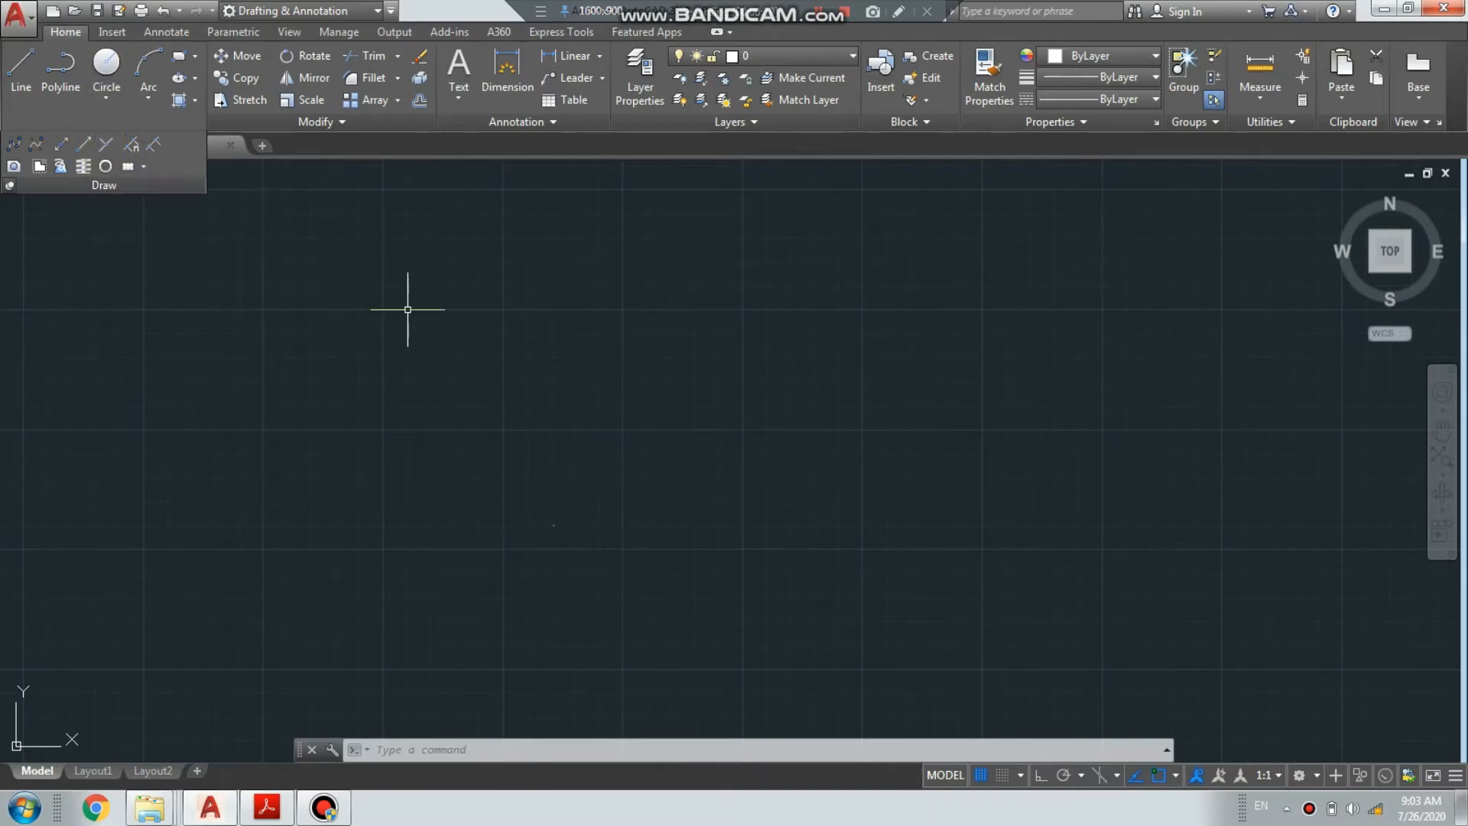
pyautogui.write('po')
pyautogui.press('Return')
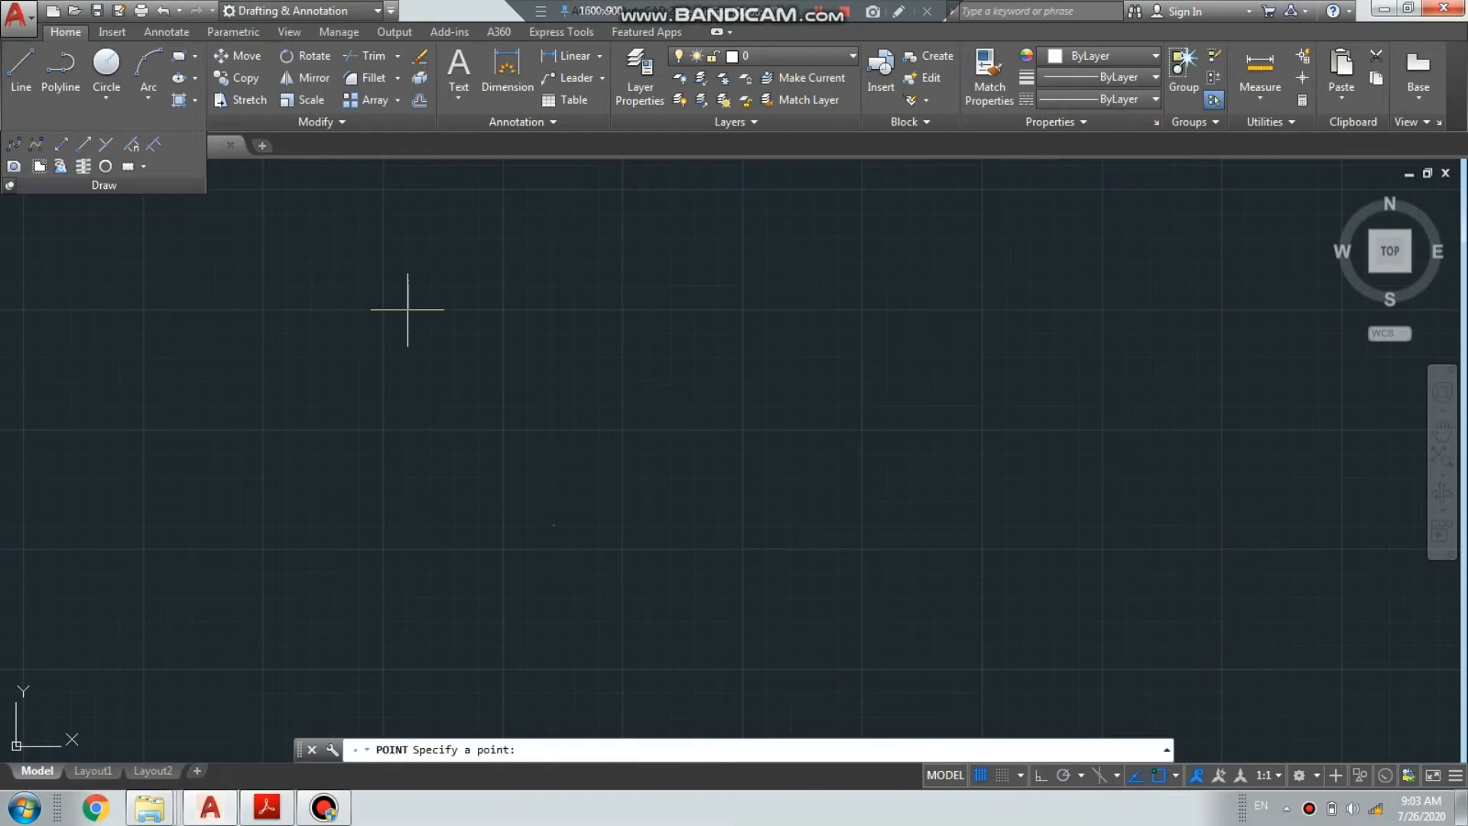
pyautogui.click(451, 377)
pyautogui.scroll(10, 410, 377)
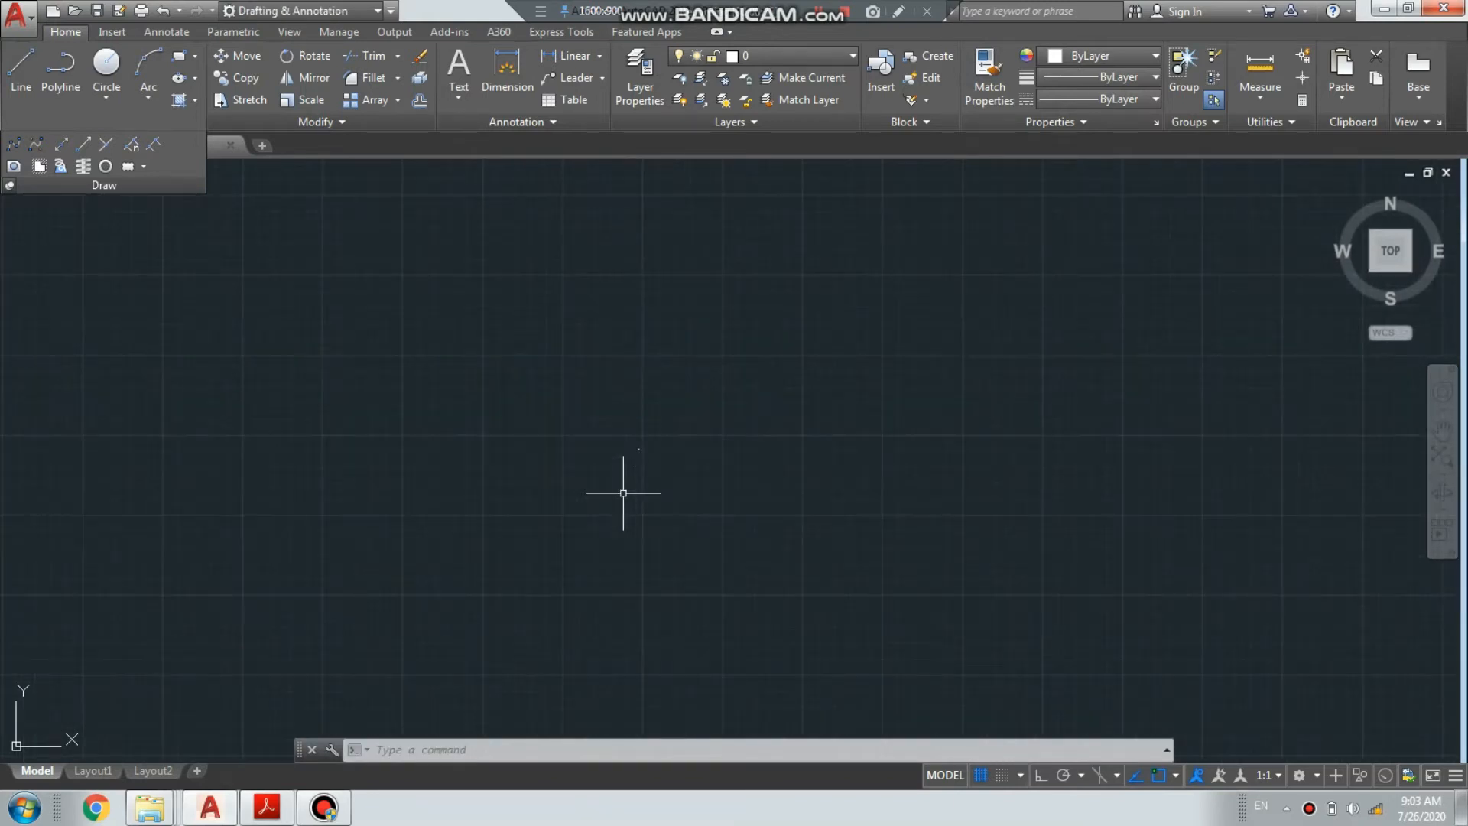
pyautogui.scroll(5, 658, 439)
pyautogui.scroll(-3, 563, 358)
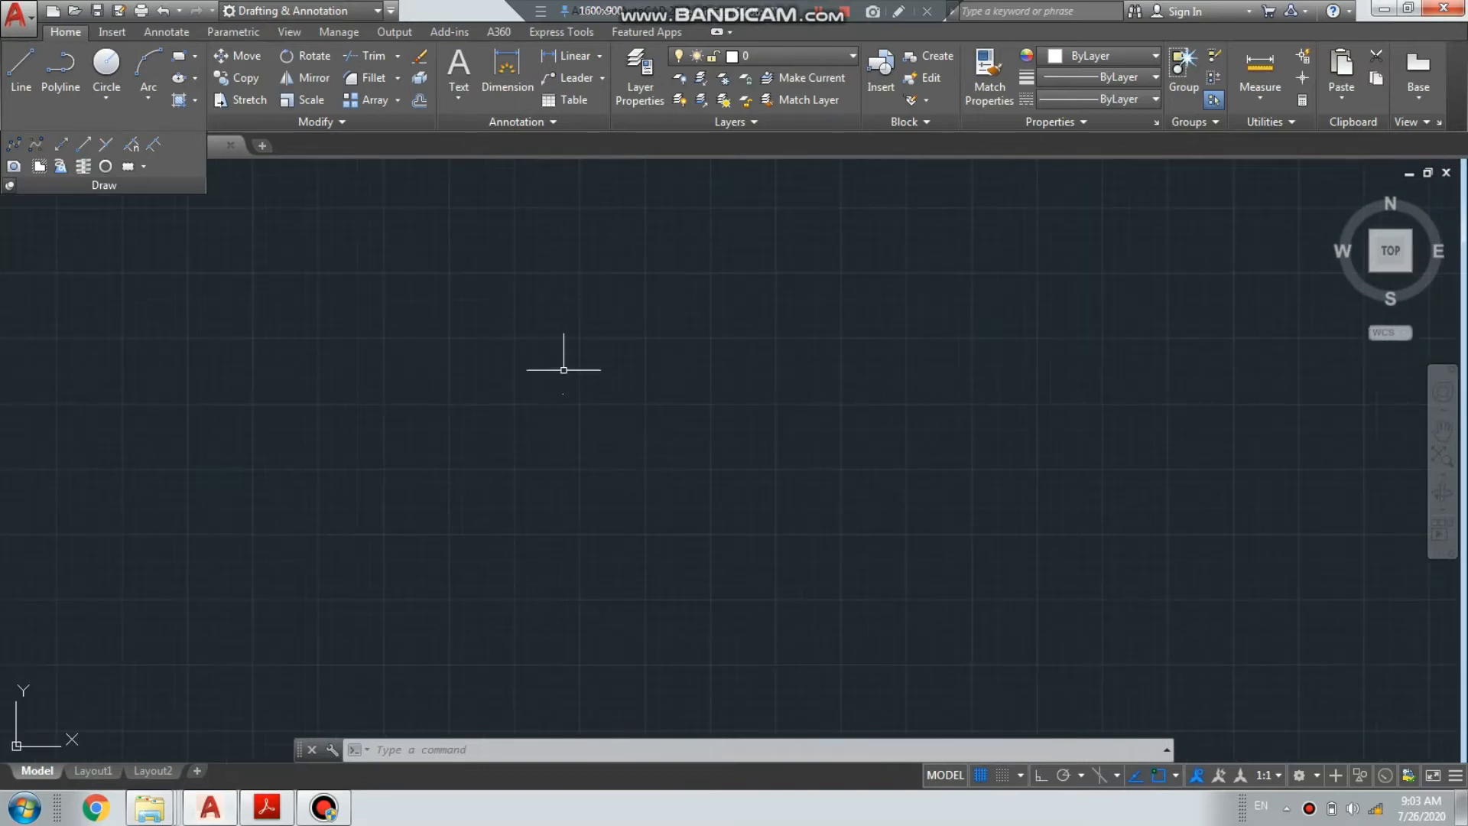
pyautogui.scroll(-4, 550, 390)
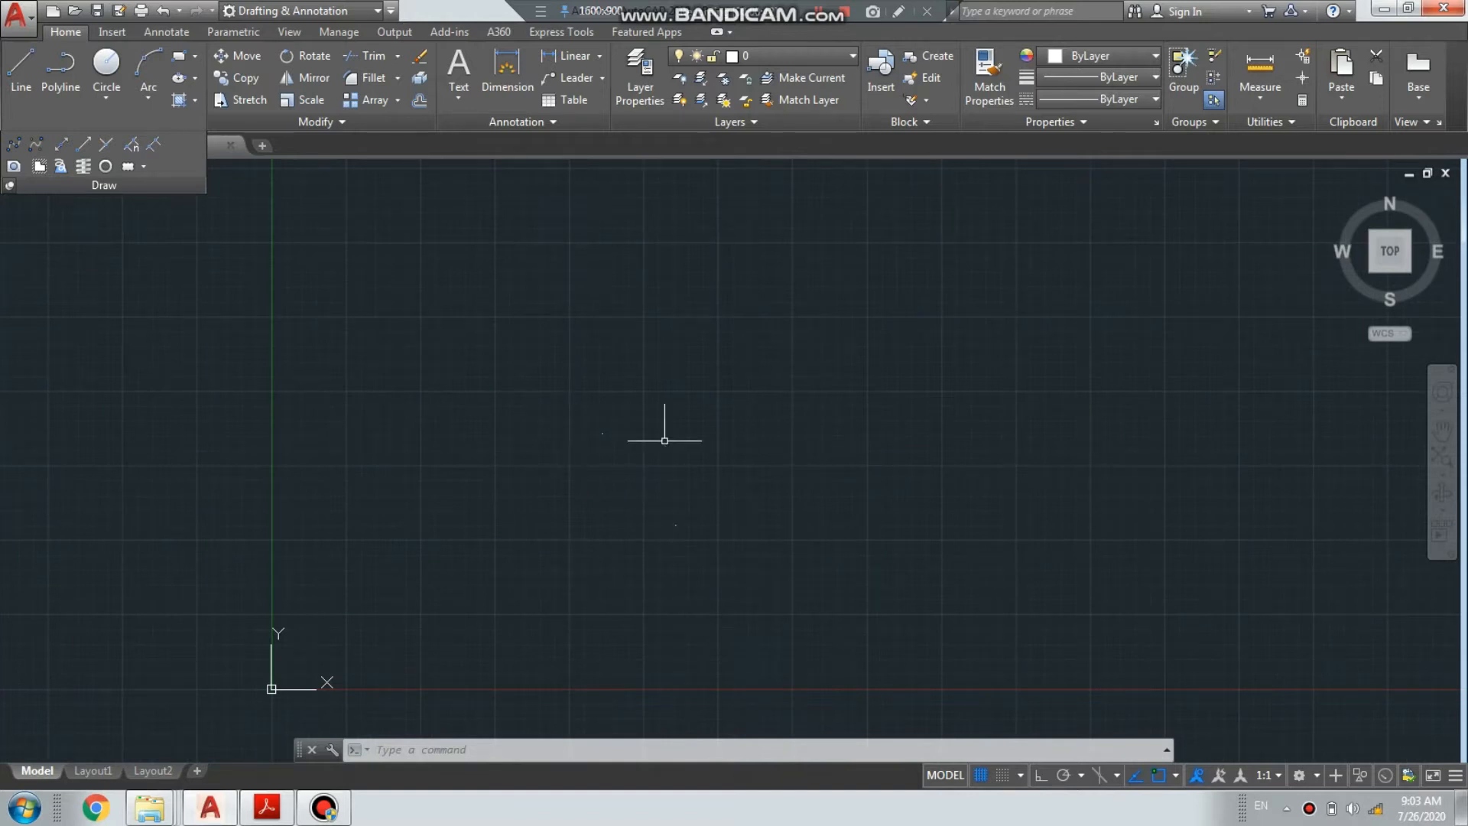
pyautogui.scroll(2, 627, 445)
pyautogui.scroll(-3, 544, 377)
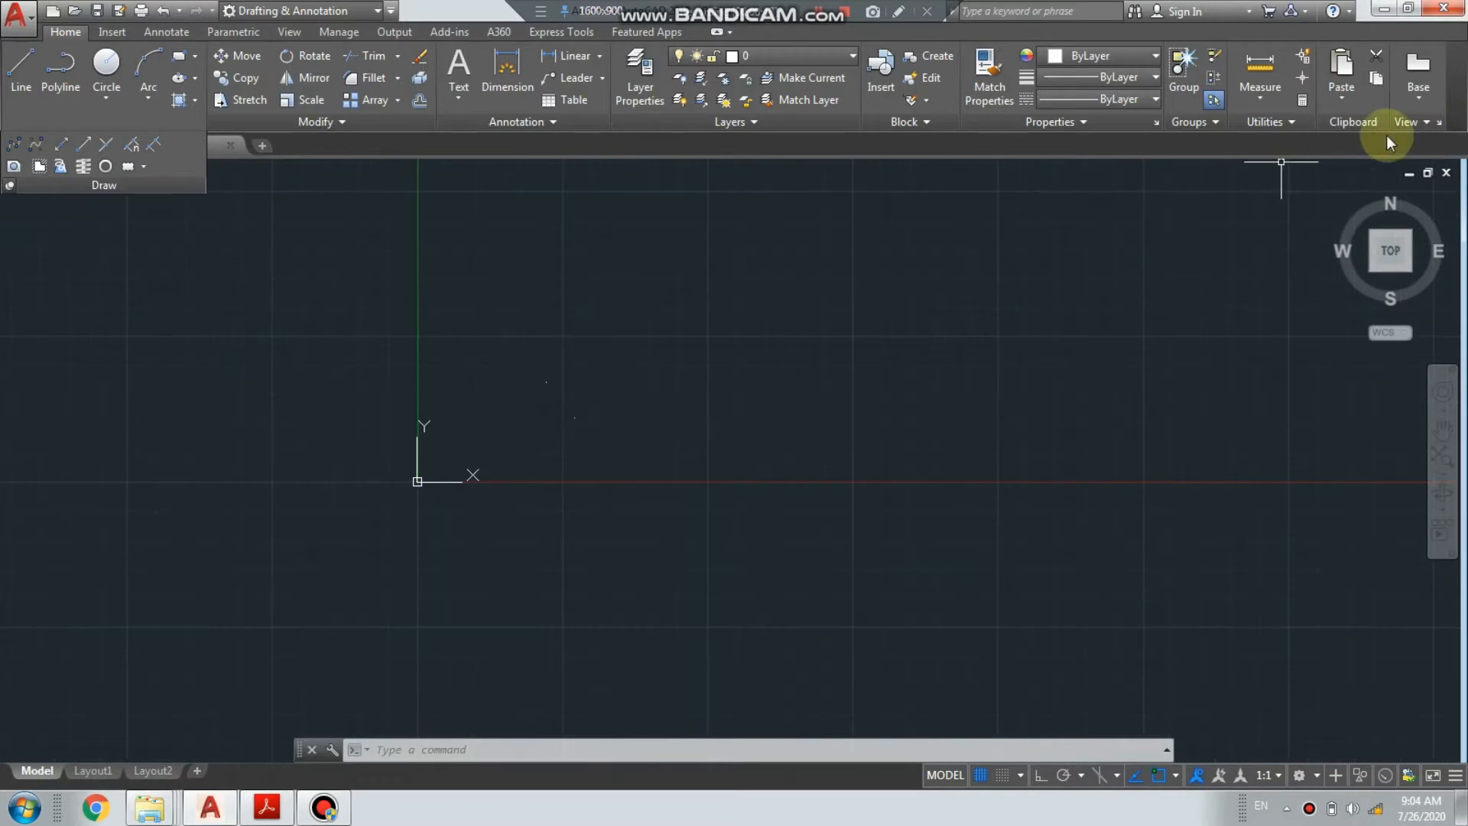
# Set the point style to a circle with a vertical cross through it
pyautogui.click(1275, 121)
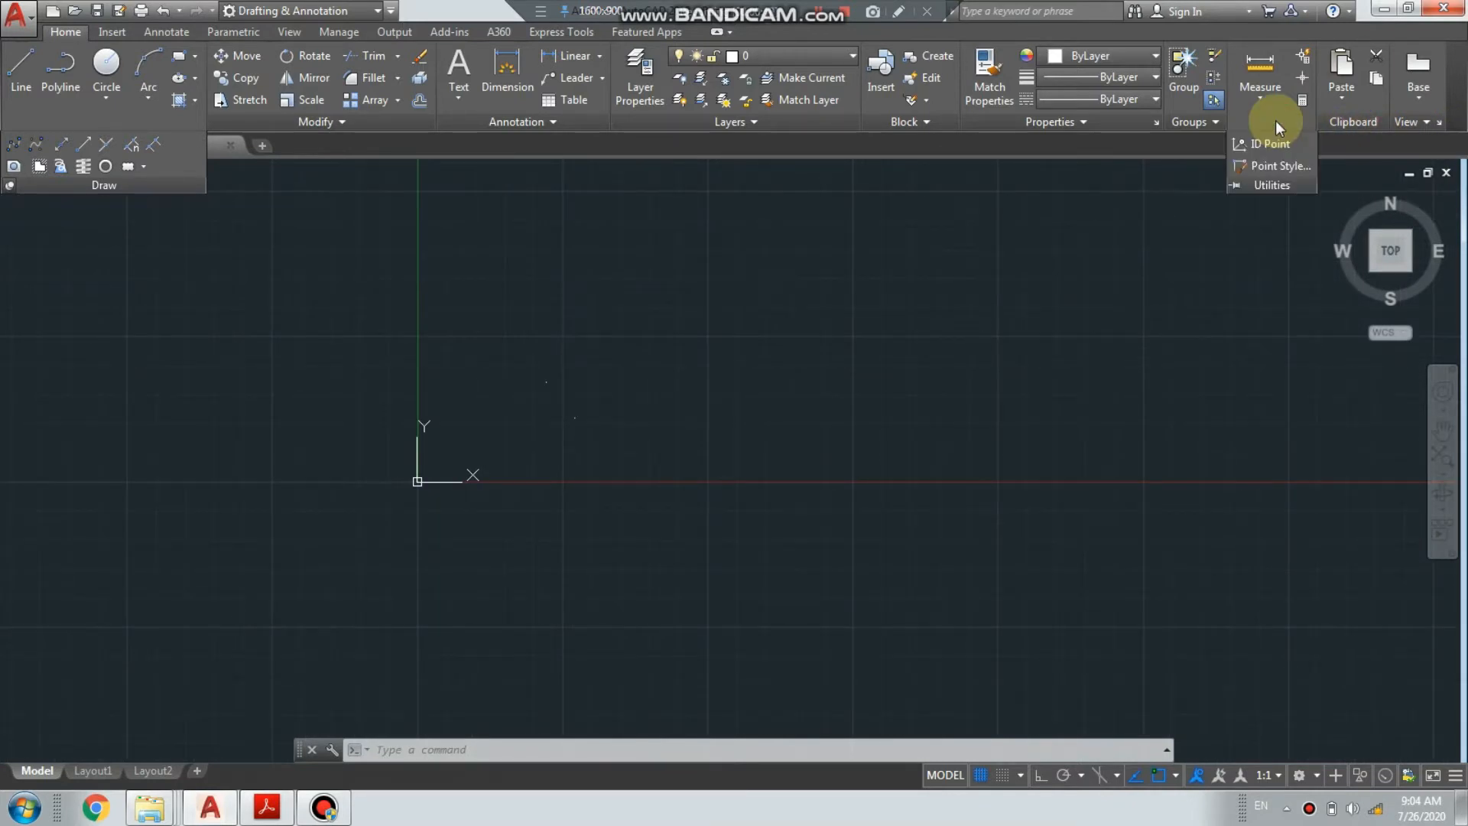
pyautogui.click(1283, 167)
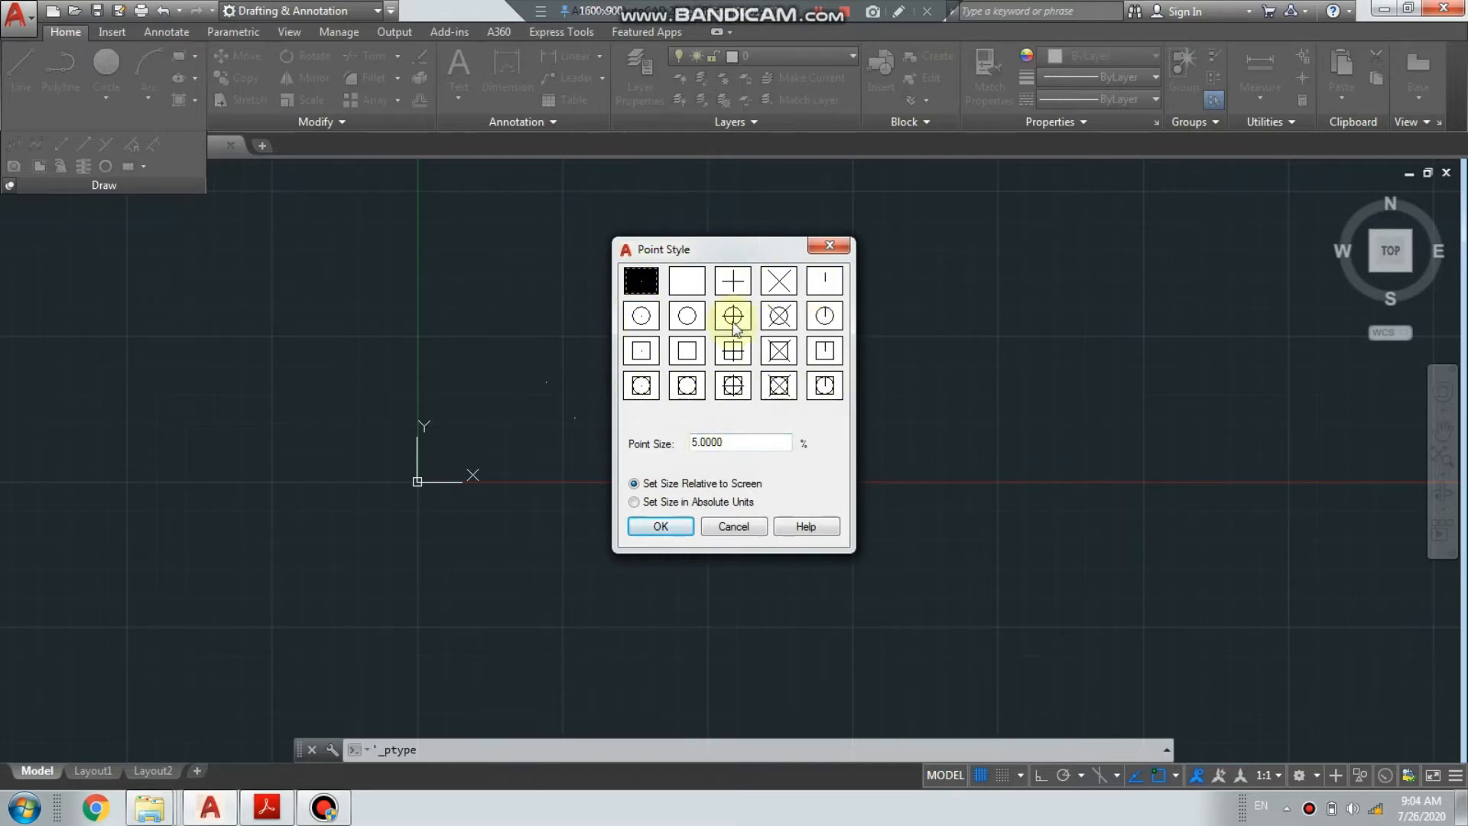
pyautogui.click(641, 318)
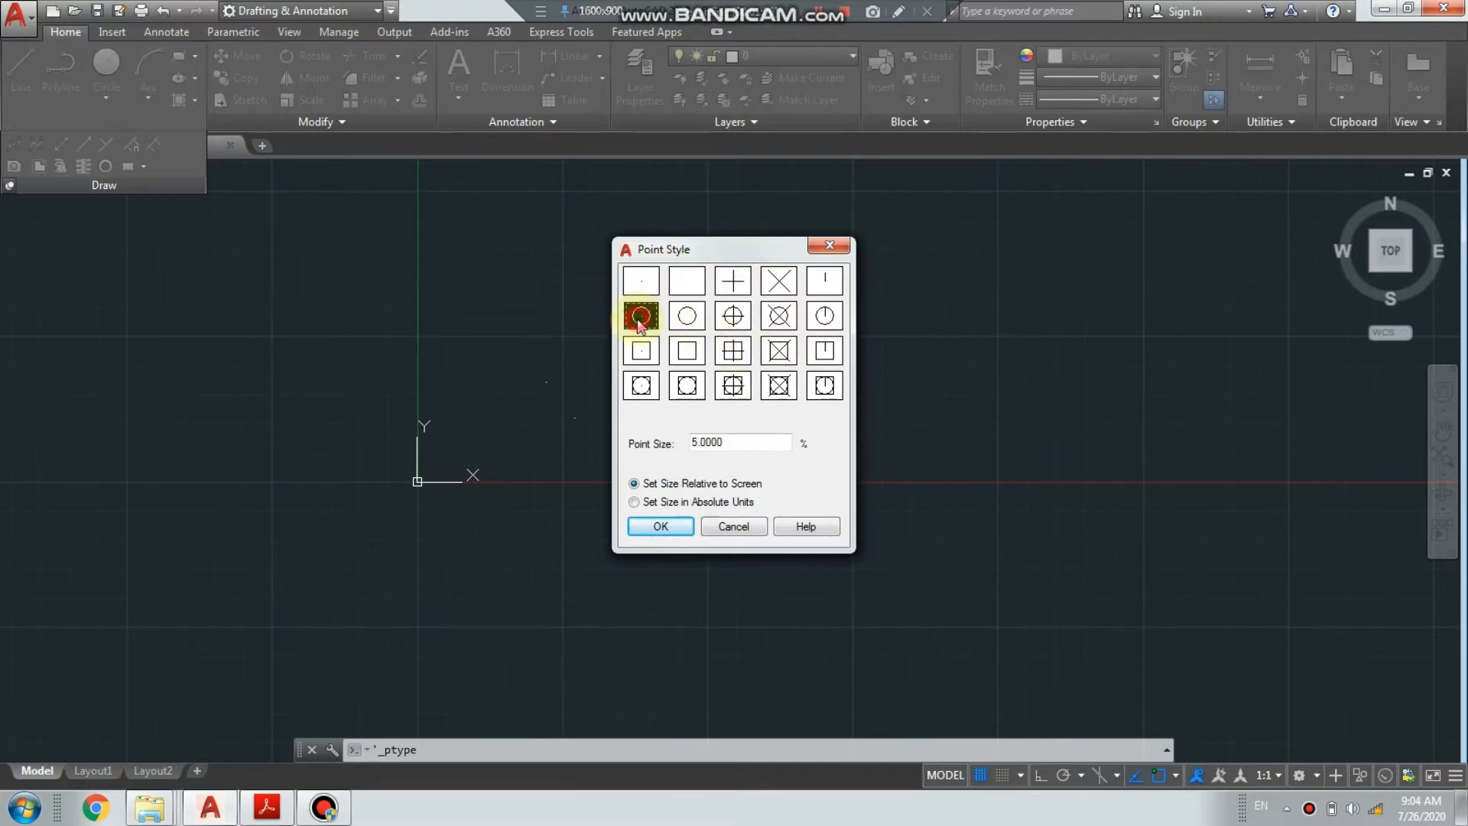
pyautogui.click(733, 320)
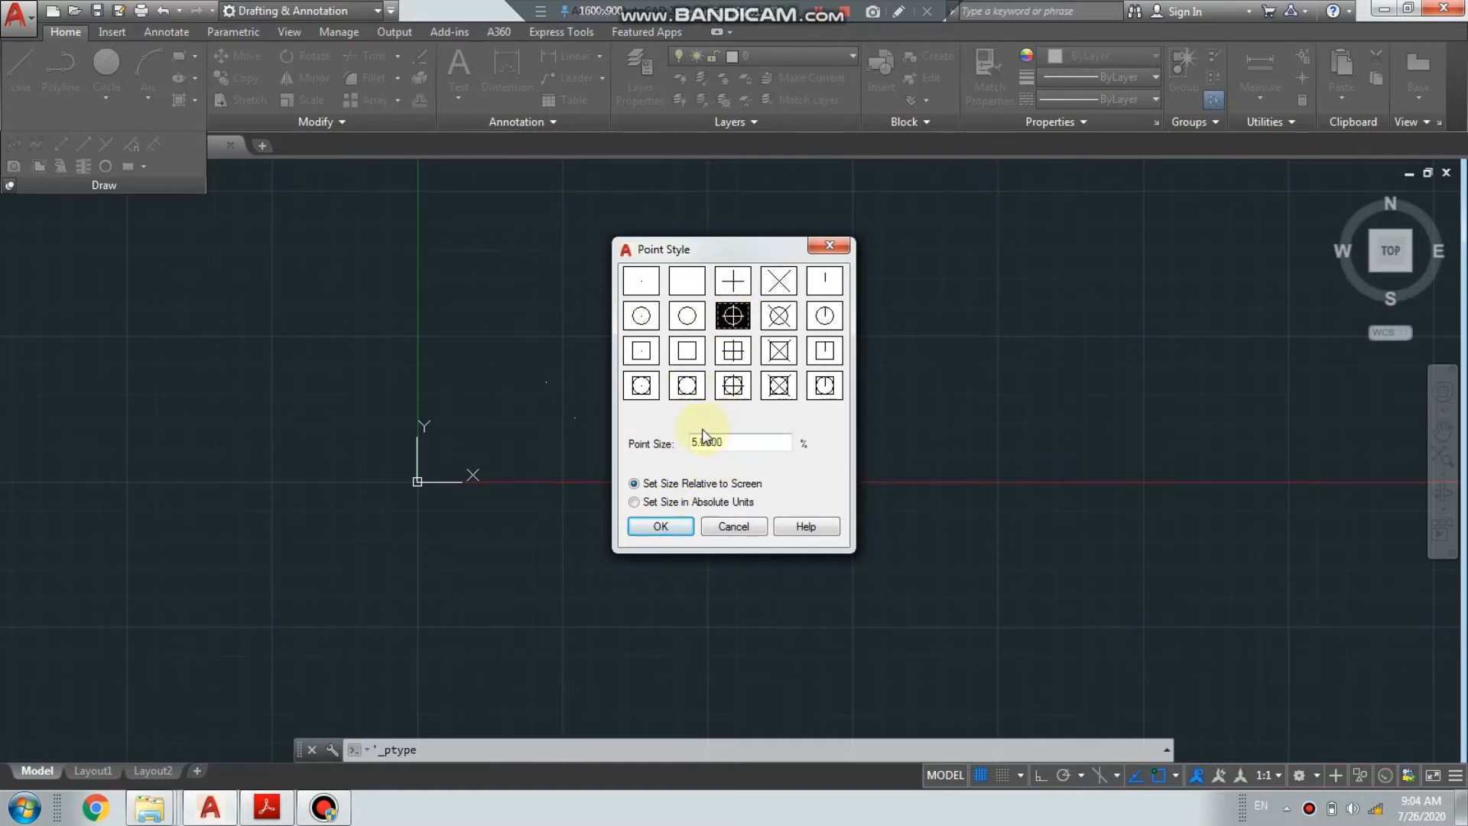
pyautogui.click(670, 526)
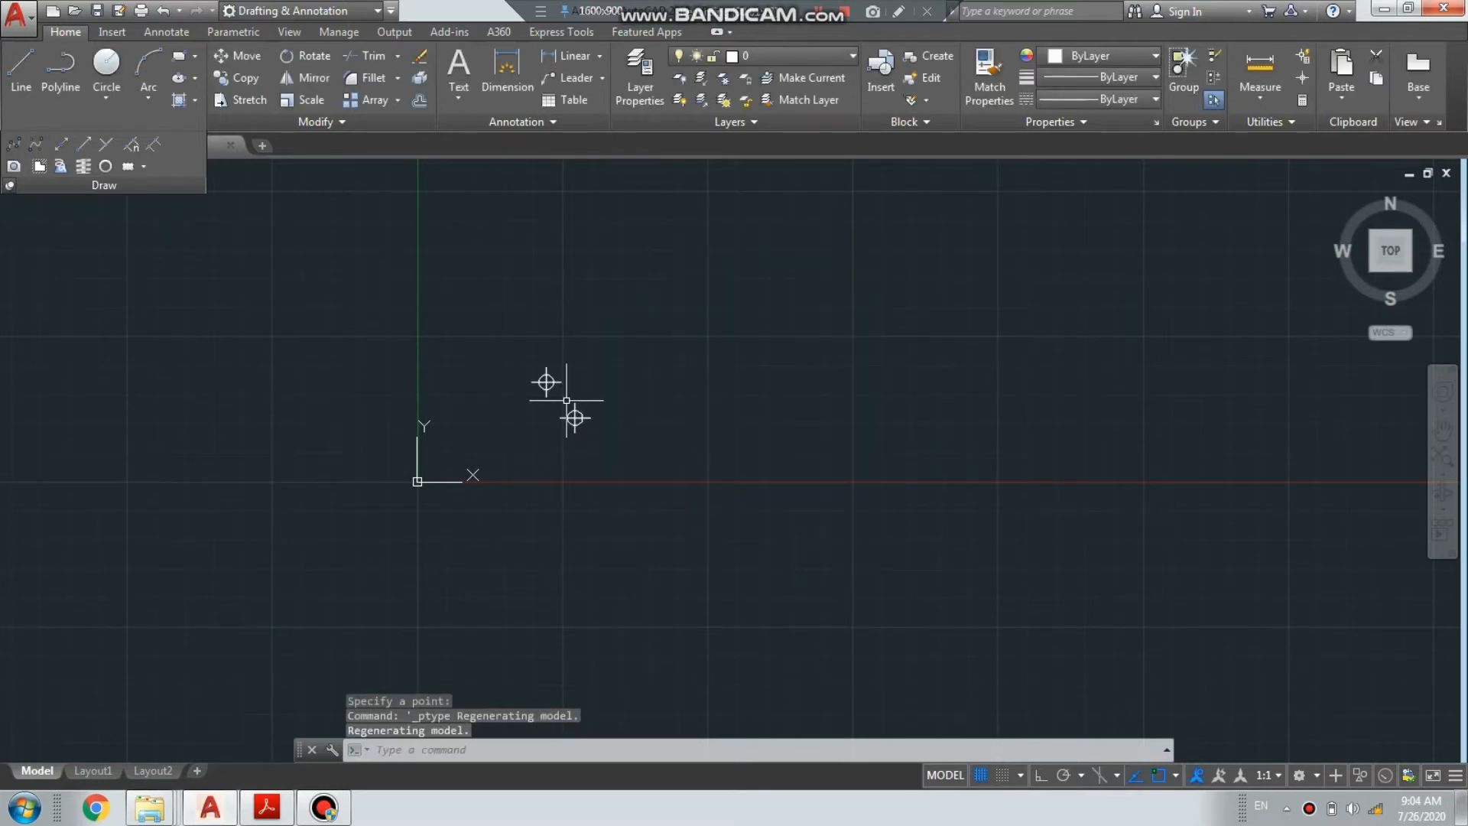
# Place seven points in a zigzag row beside the two existing ones with Multiple Points
pyautogui.scroll(4, 610, 375)
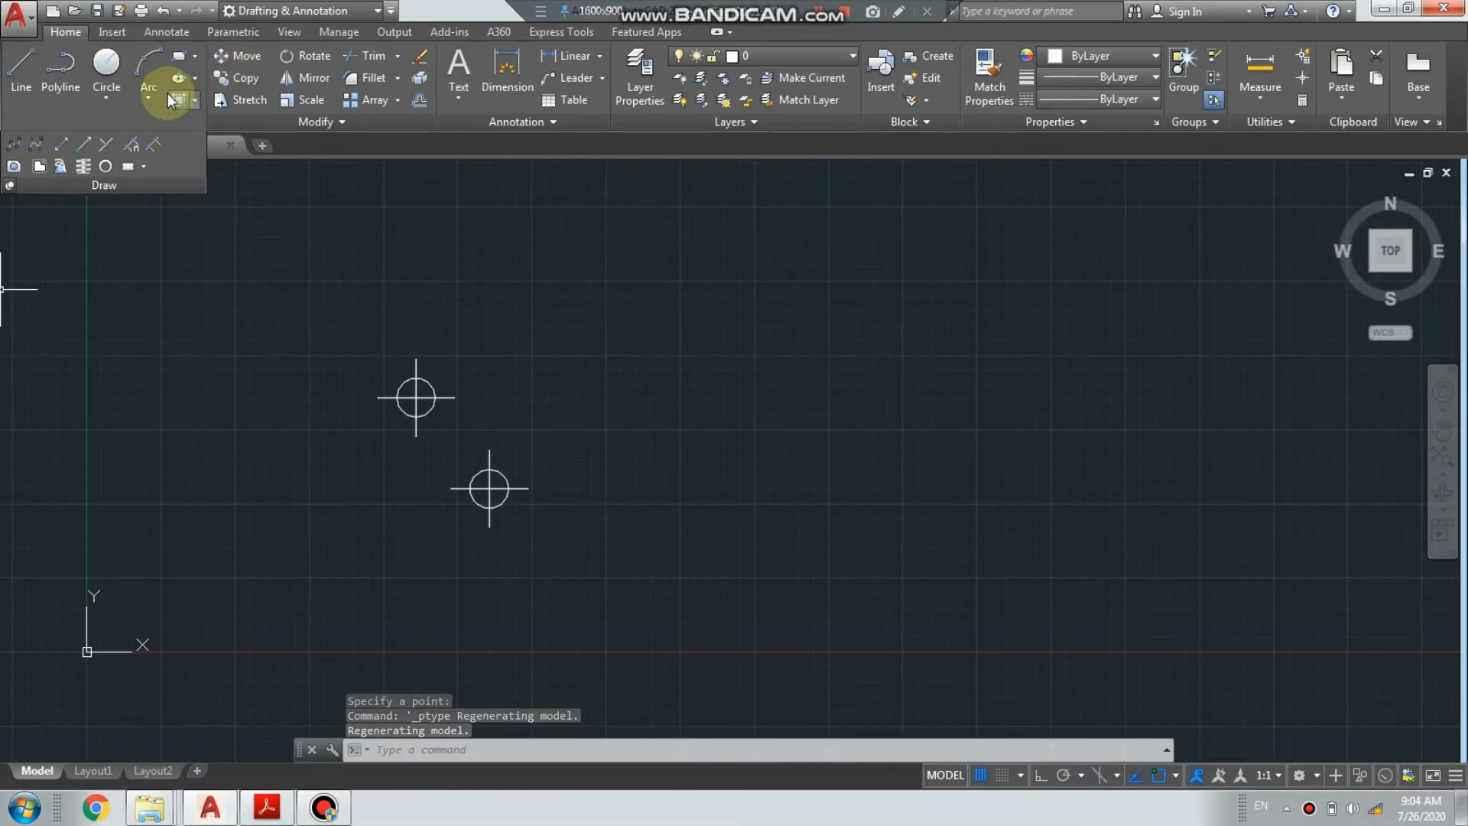
pyautogui.click(104, 147)
pyautogui.click(631, 250)
pyautogui.click(779, 397)
pyautogui.click(965, 212)
pyautogui.click(1085, 388)
pyautogui.click(1199, 197)
pyautogui.moveTo(1253, 371); pyautogui.dragTo(911, 482, button='middle')
pyautogui.click(920, 493)
pyautogui.press('Escape')
pyautogui.press('Return')
pyautogui.click(996, 294)
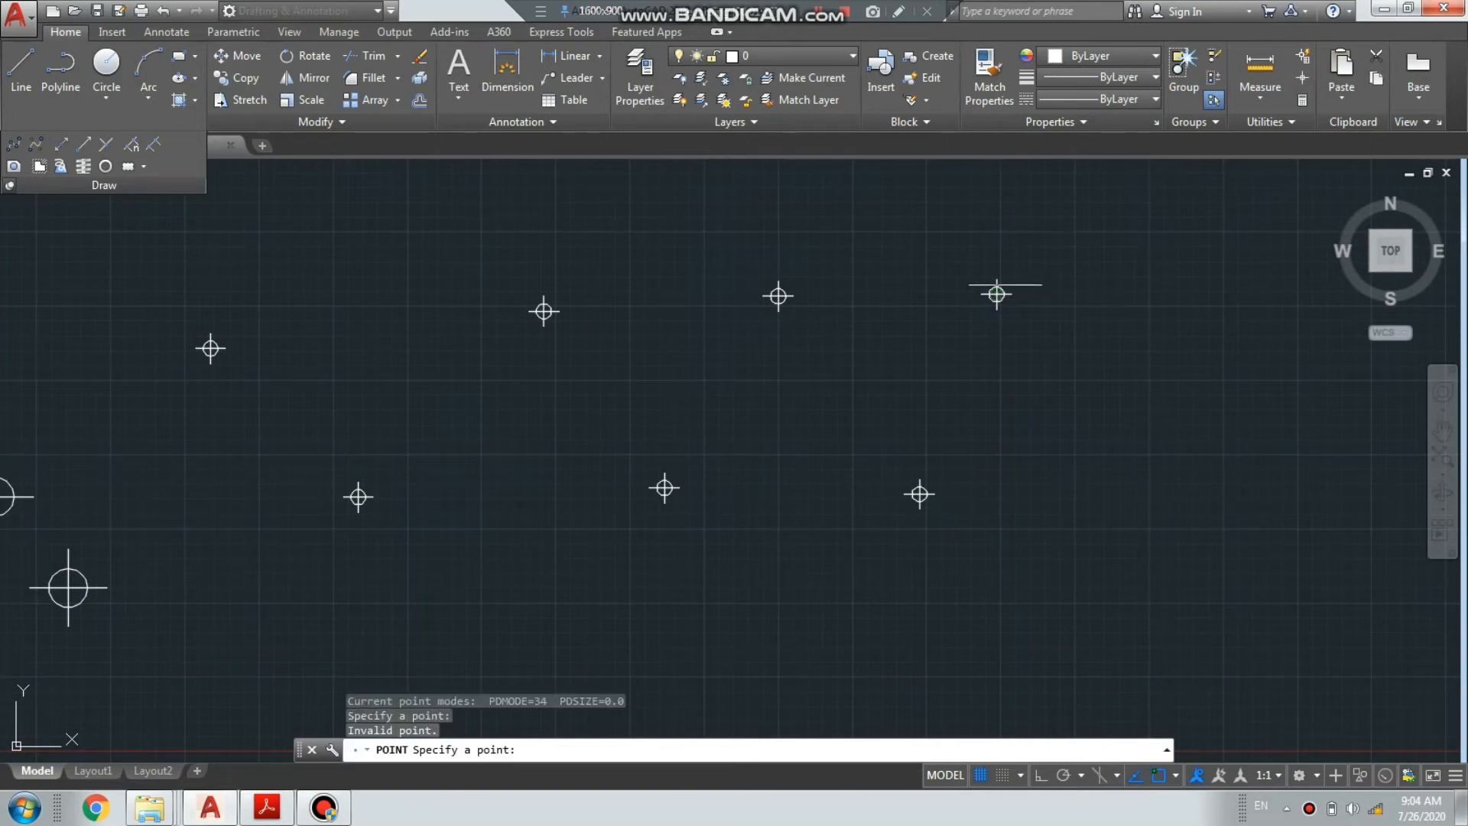
pyautogui.scroll(-4, 996, 291)
pyautogui.press('Escape')
pyautogui.press('Escape')
# Place one single point on the negative-X side of the Y axis using the Point command
pyautogui.click(480, 749)
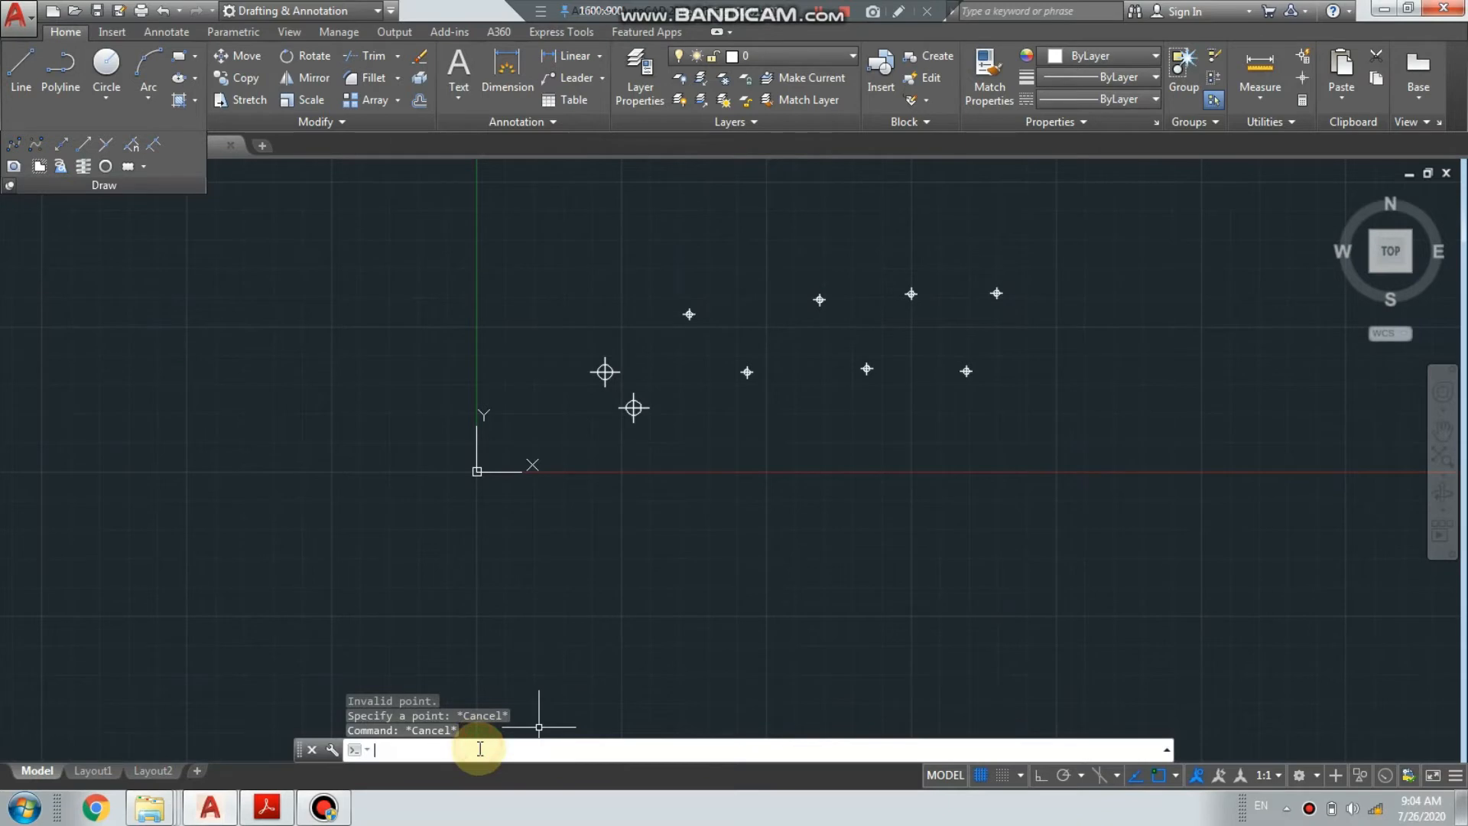
pyautogui.write('po')
pyautogui.press('Return')
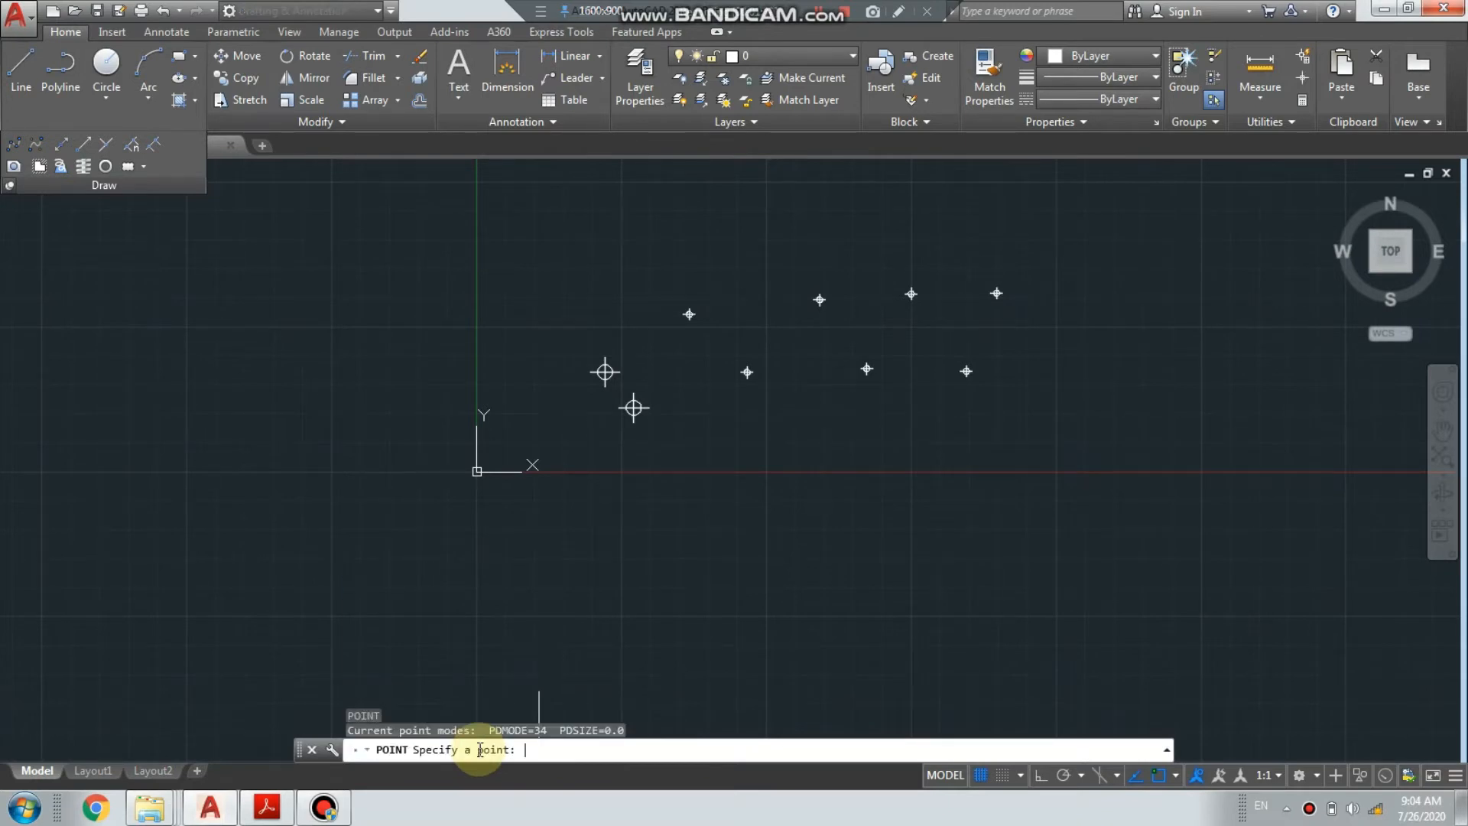
pyautogui.click(376, 299)
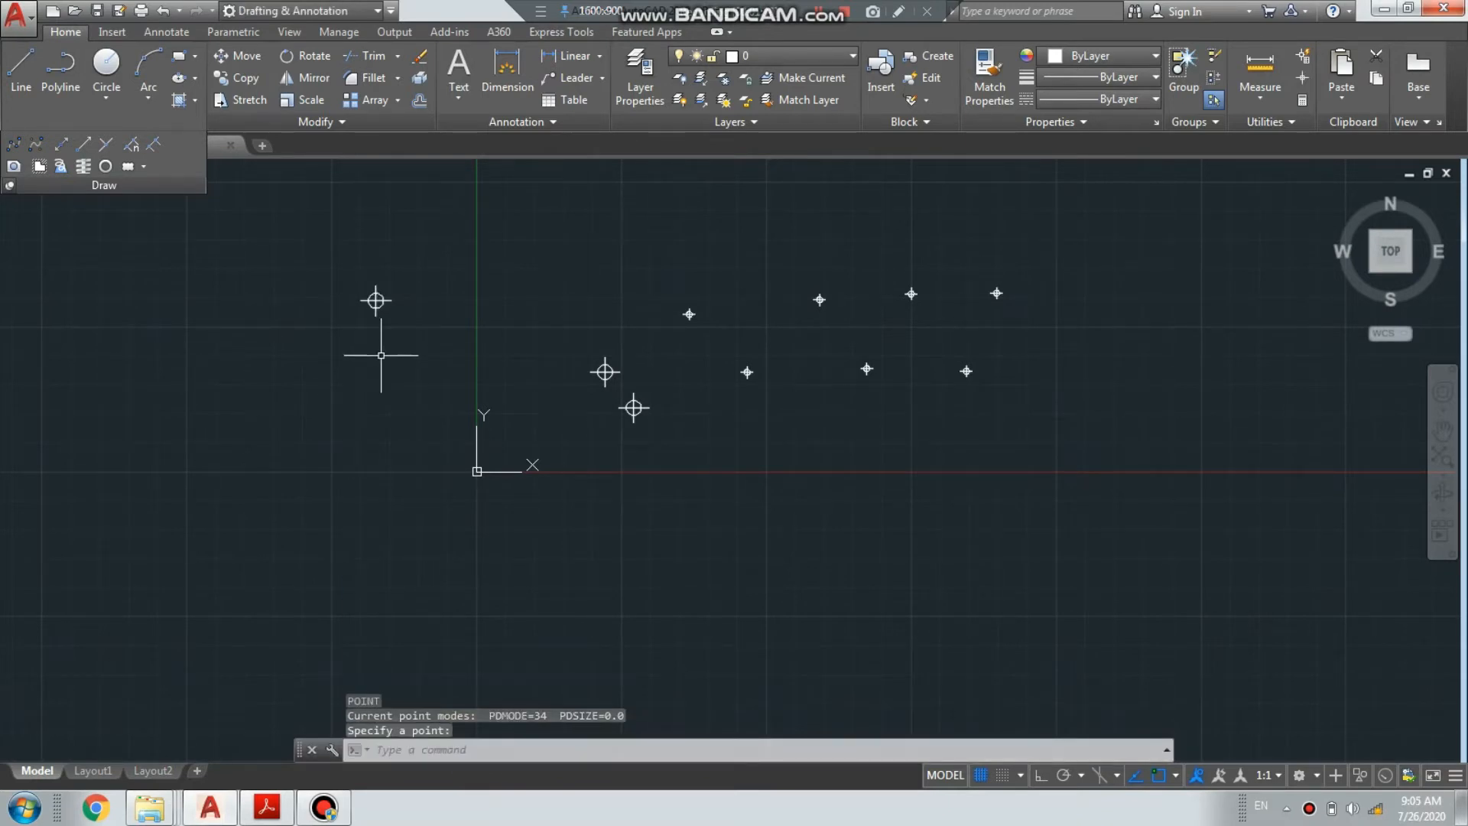
# Place three points in a V shape above the existing rows with Multiple Points and end the command
pyautogui.click(105, 146)
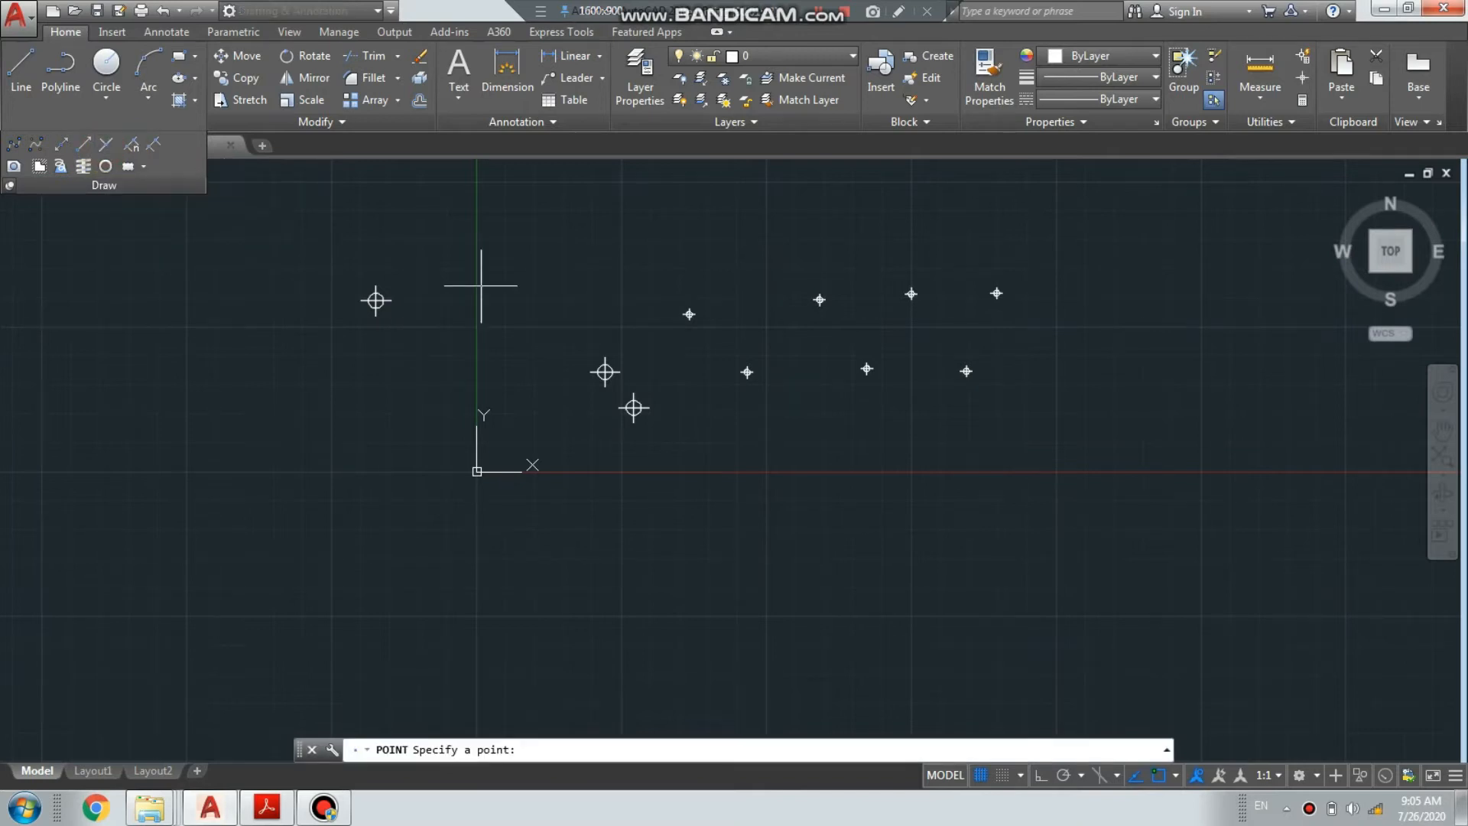
pyautogui.moveTo(482, 288); pyautogui.dragTo(370, 474, button='middle')
pyautogui.click(551, 239)
pyautogui.click(613, 303)
pyautogui.click(674, 242)
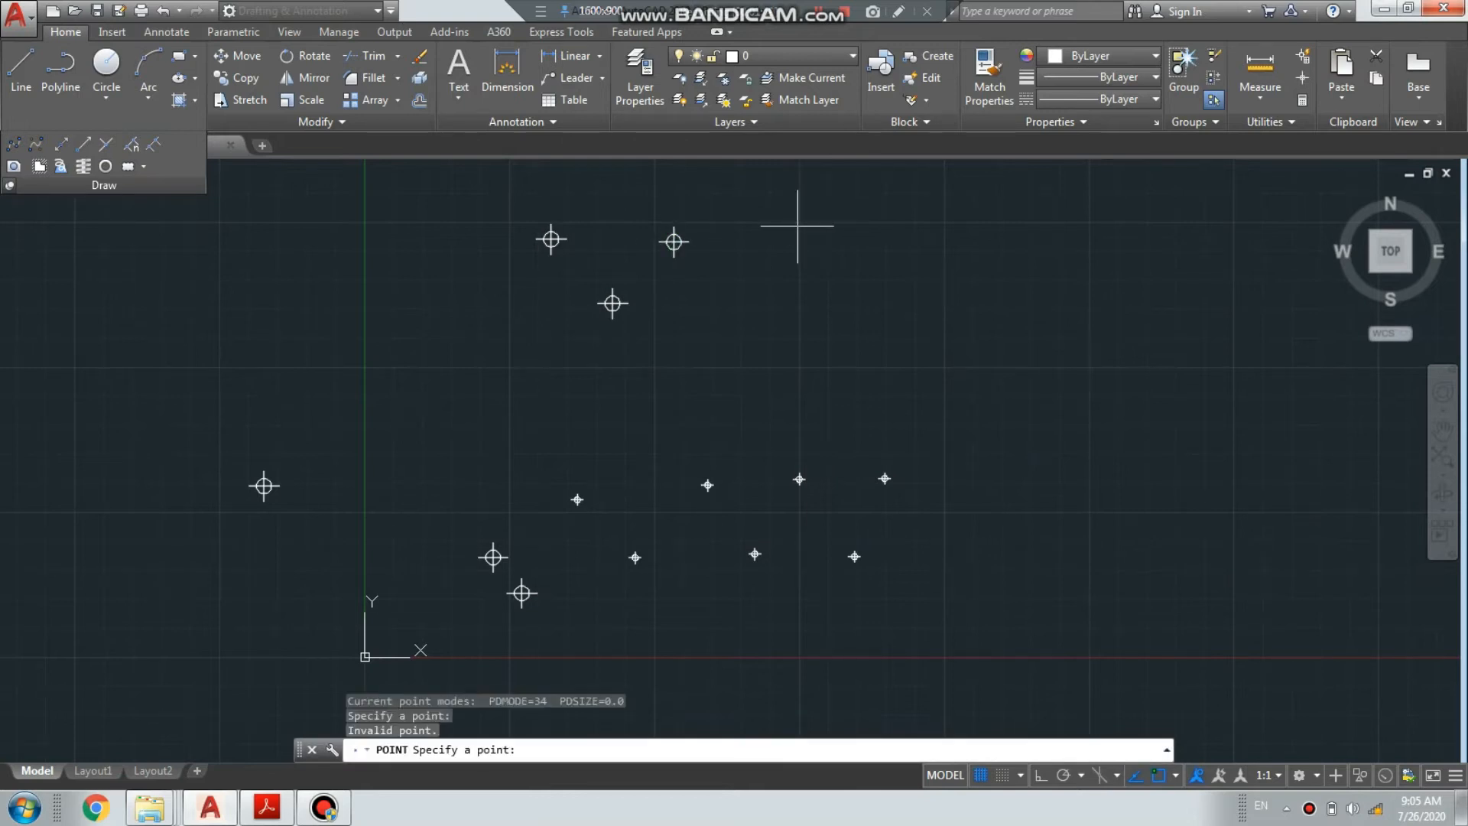
pyautogui.press('Escape')
pyautogui.press('Escape')
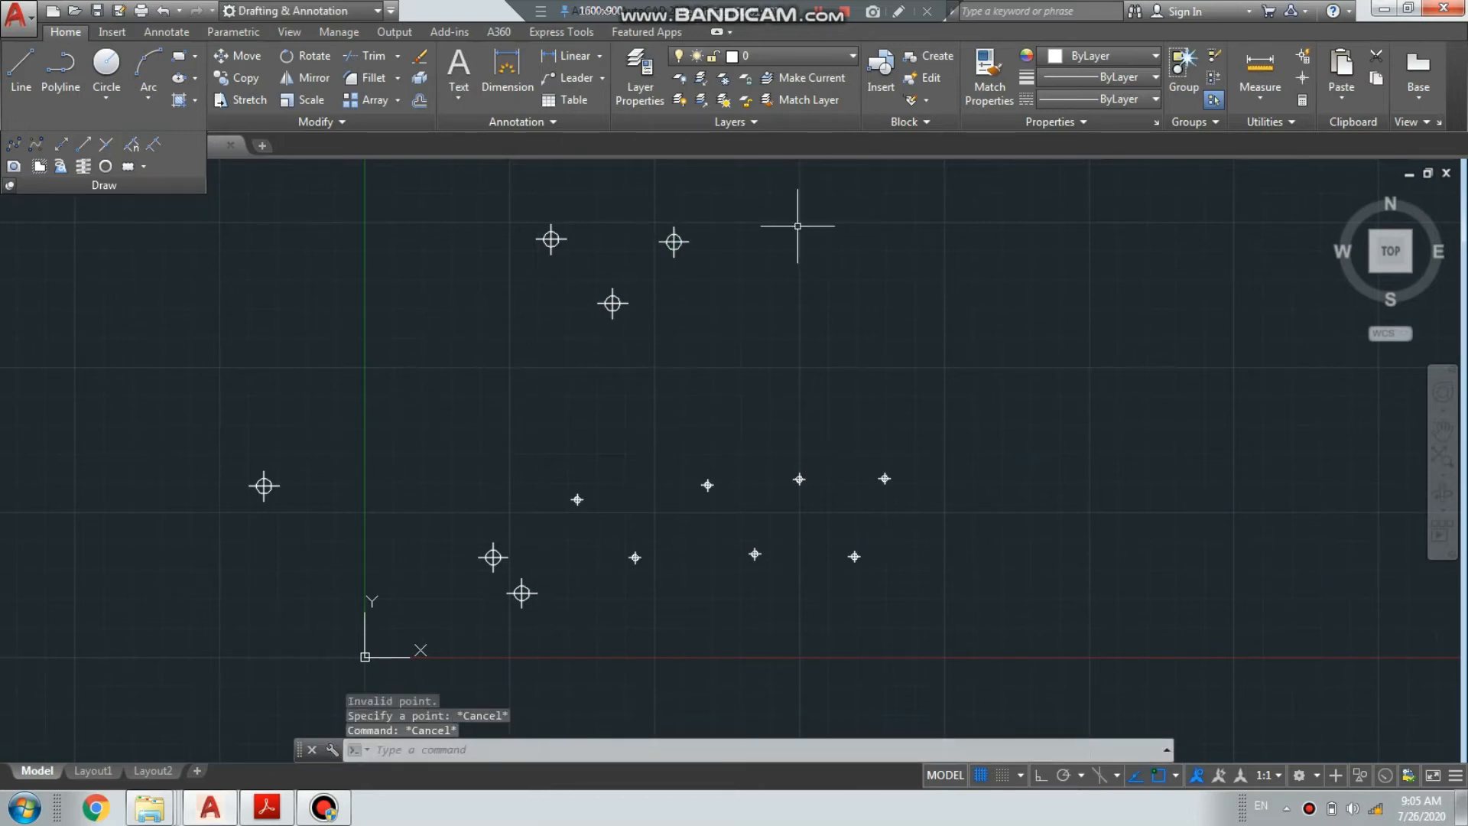
# Change the point style to a circle with a diagonal cross and set the point size to 6 %
pyautogui.click(1273, 123)
pyautogui.click(1275, 165)
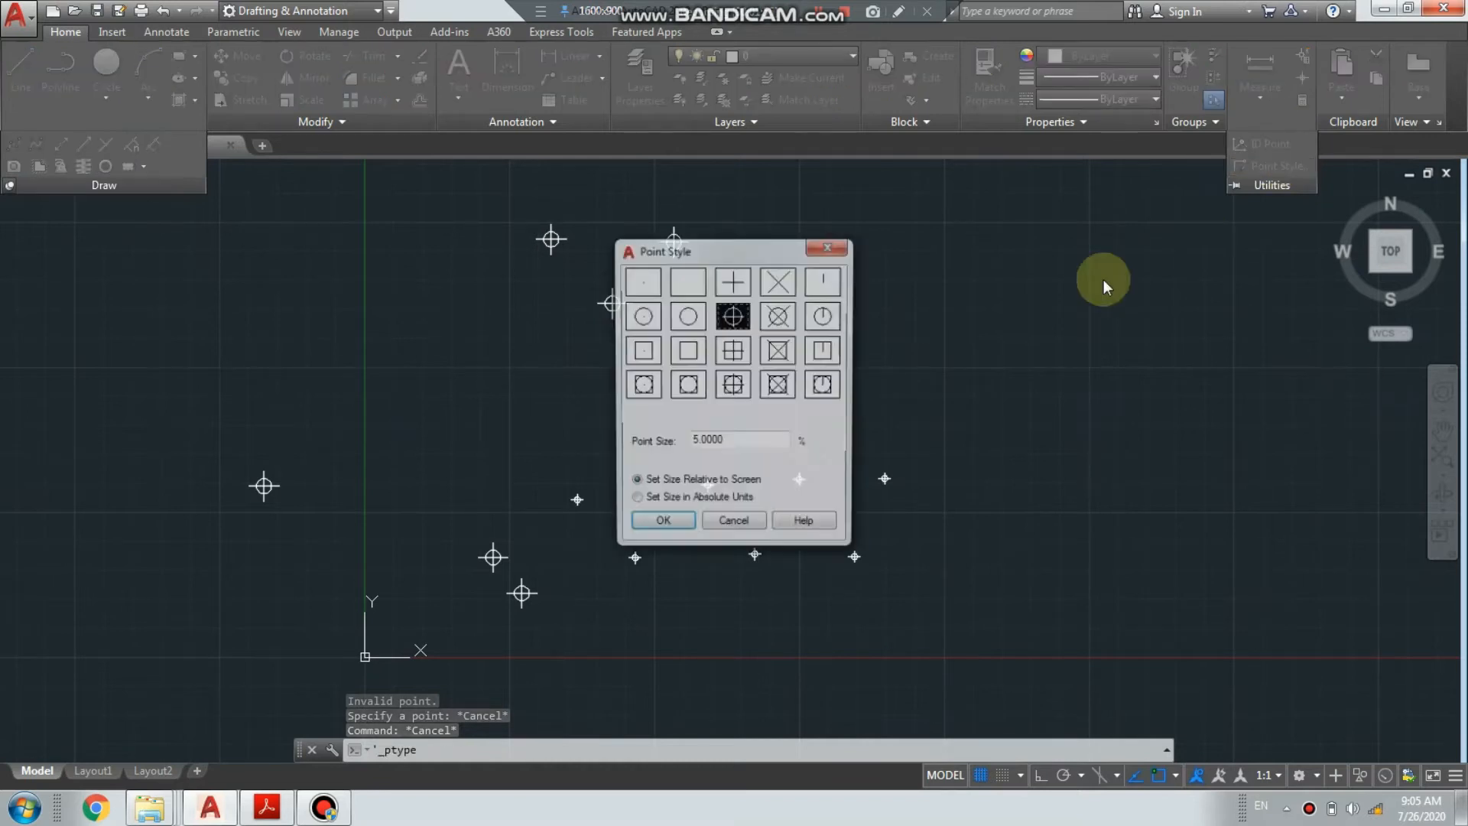
pyautogui.click(779, 315)
pyautogui.moveTo(735, 443); pyautogui.dragTo(630, 442)
pyautogui.write('6')
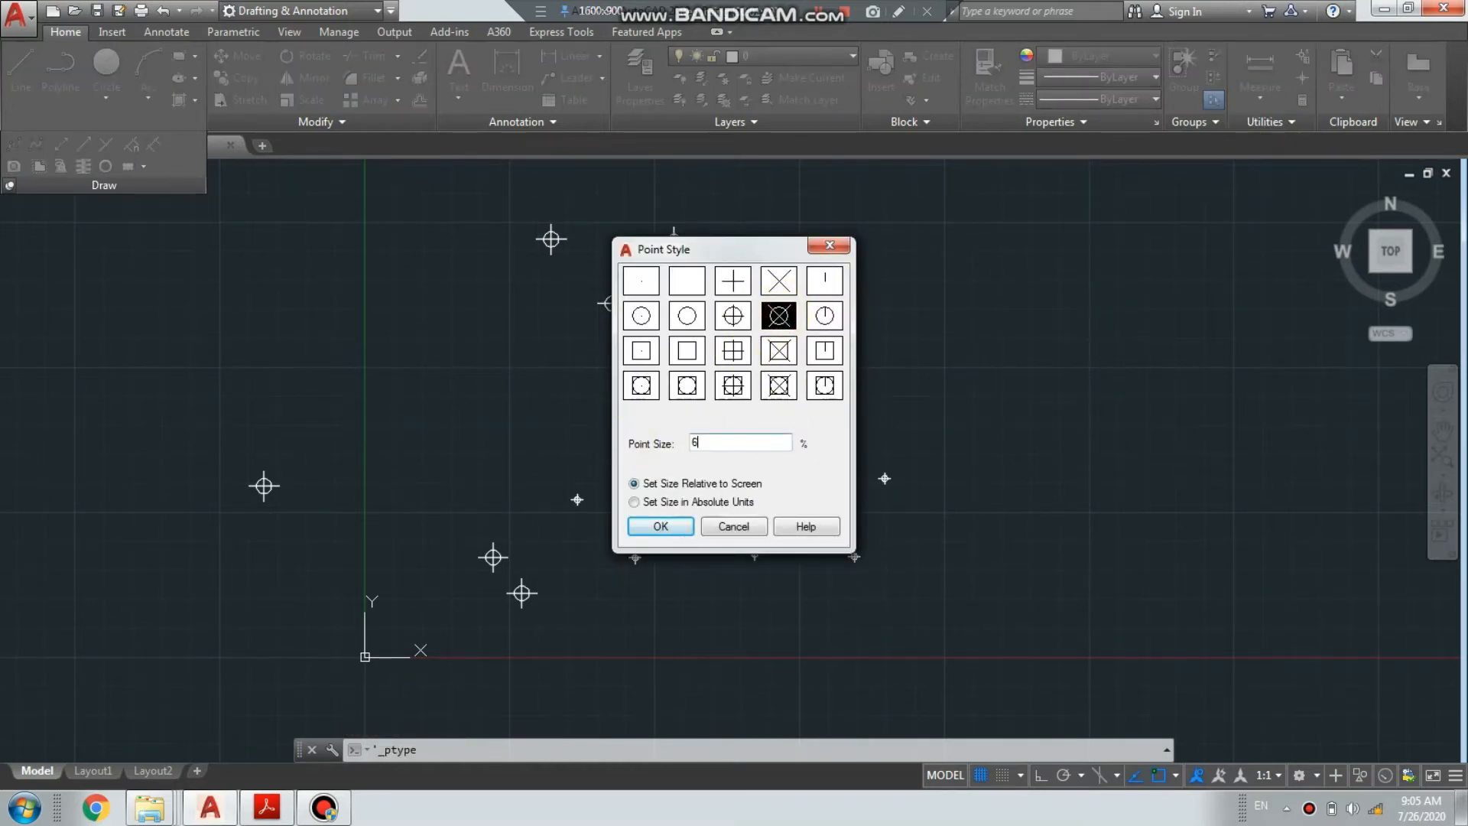
pyautogui.click(646, 527)
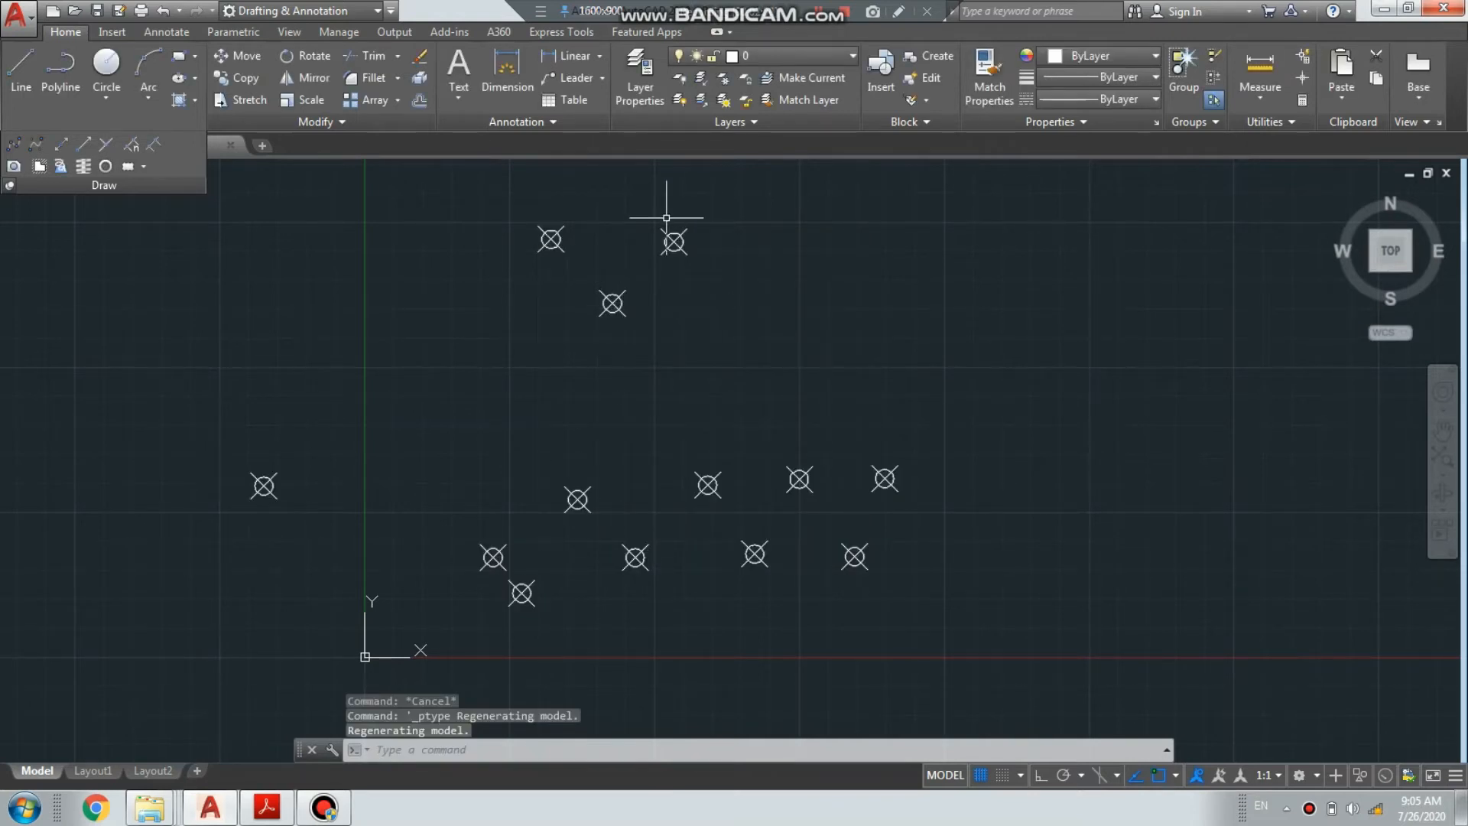
# Delete all the points in the drawing with one crossing selection
pyautogui.scroll(-2, 620, 211)
pyautogui.moveTo(762, 257); pyautogui.dragTo(663, 275, button='middle')
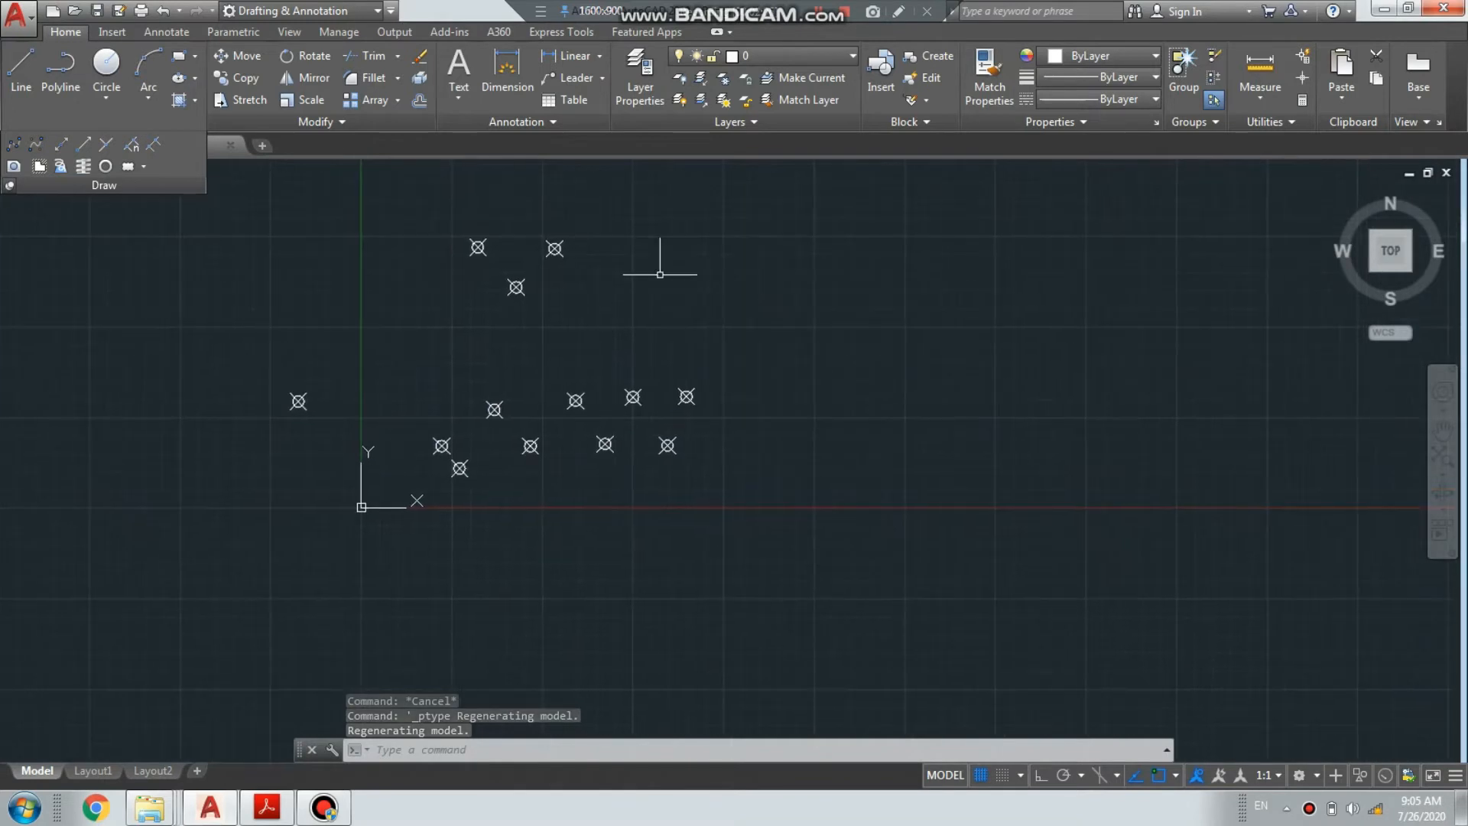
pyautogui.click(864, 226)
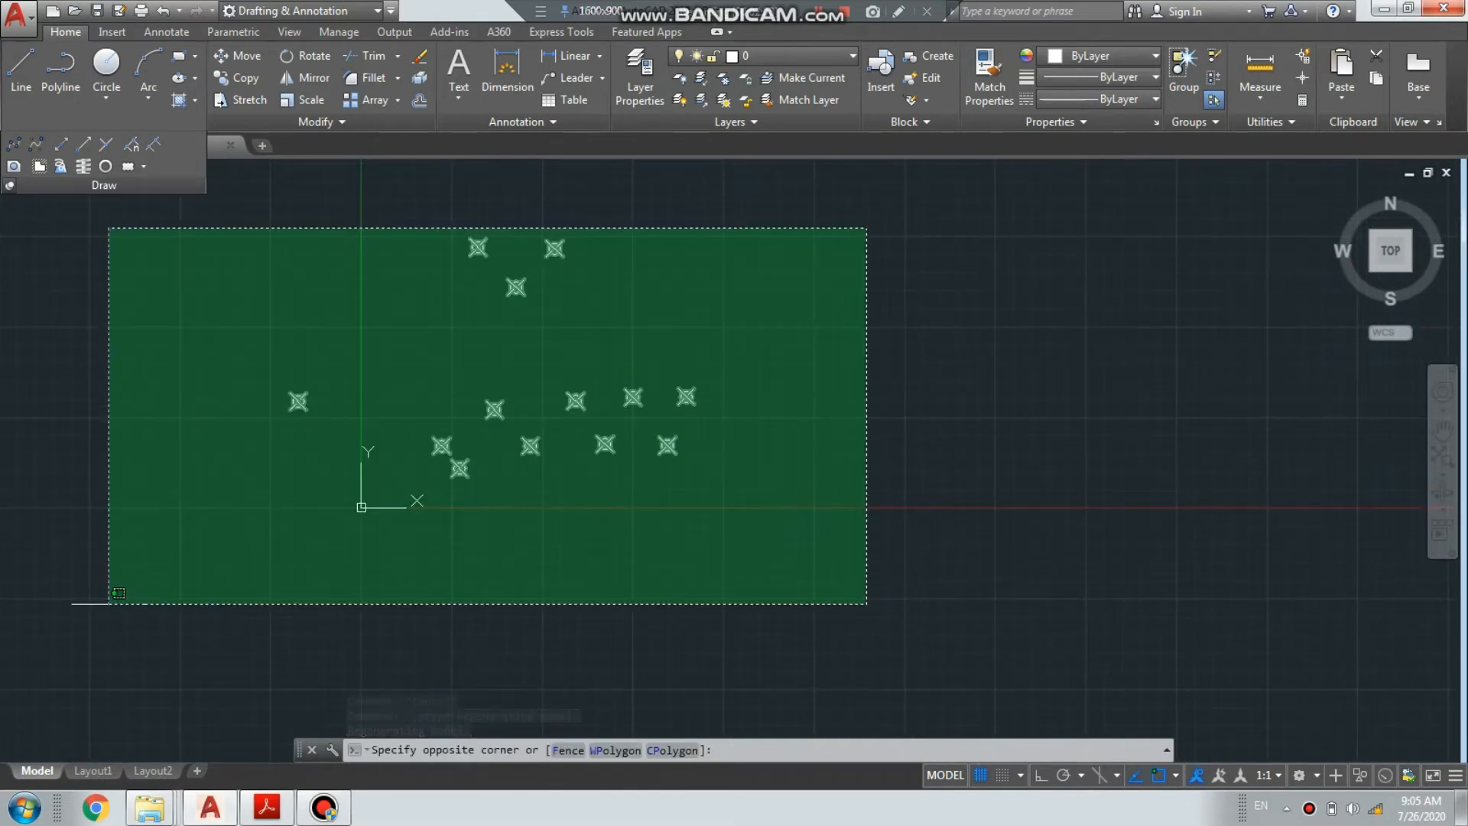
pyautogui.click(110, 604)
pyautogui.press('Delete')
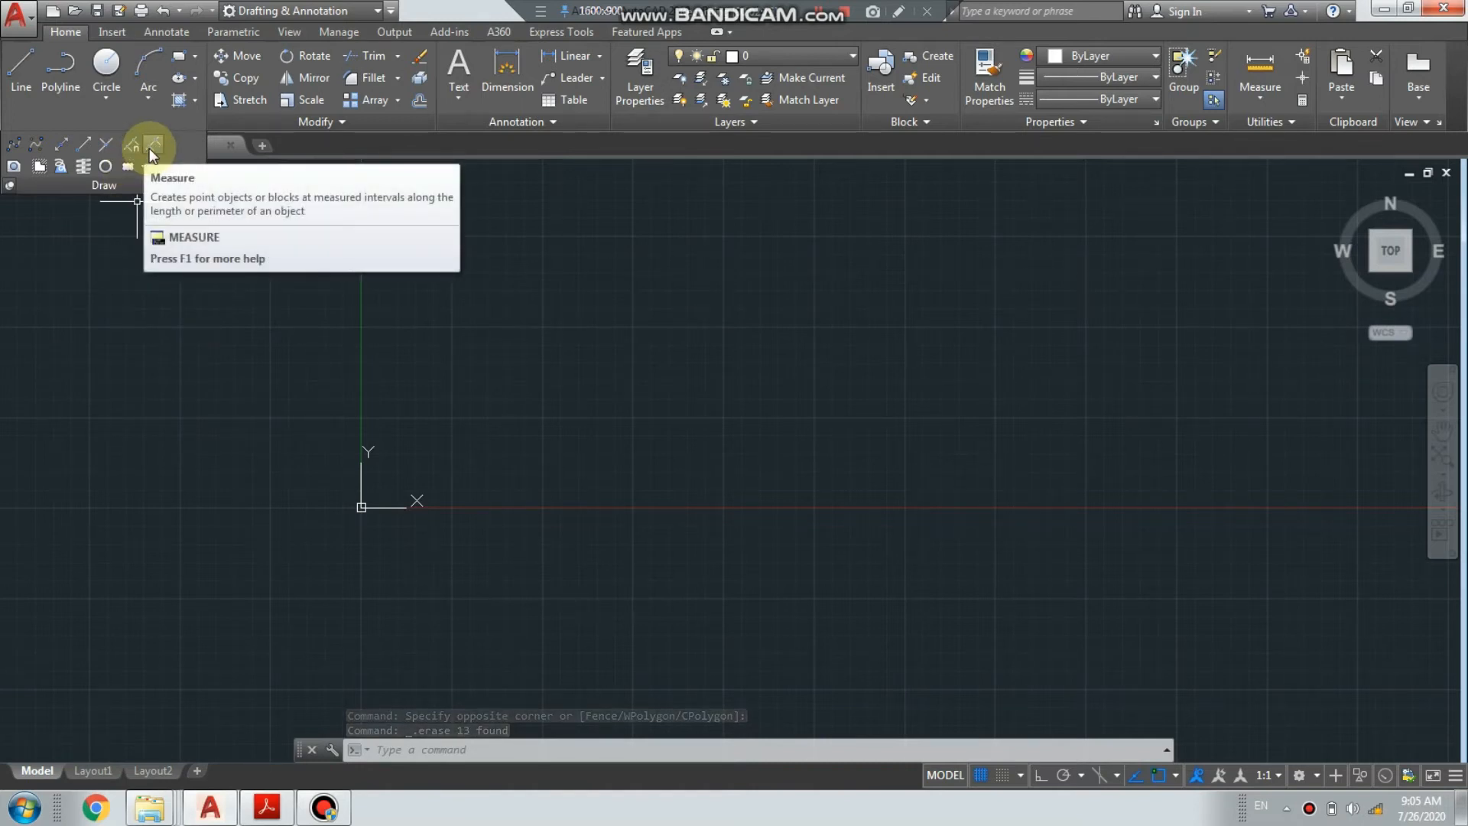
# Draw a horizontal line 100 units long with Ortho mode on
pyautogui.click(18, 76)
pyautogui.click(468, 334)
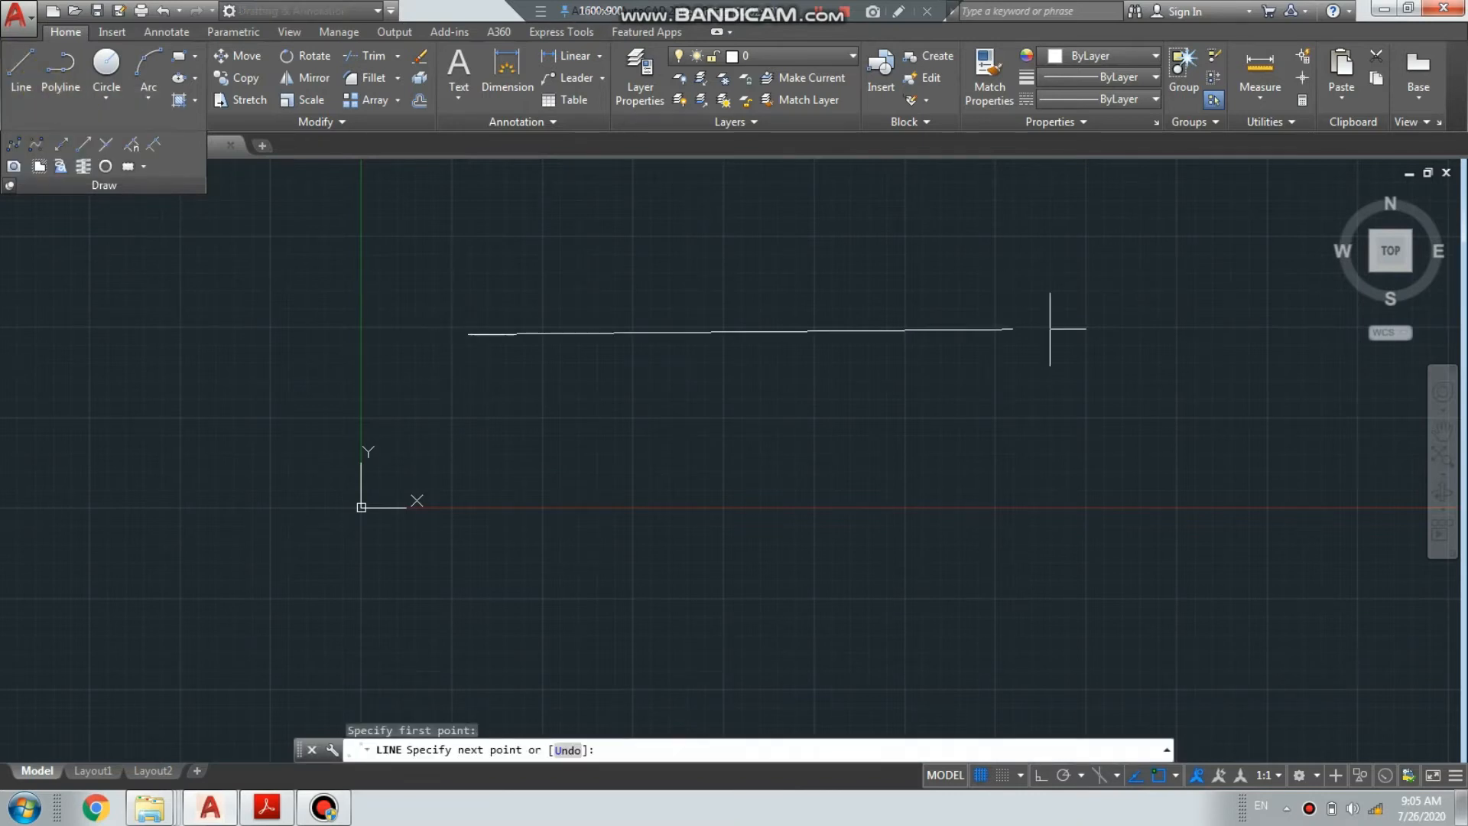
pyautogui.press('F8')
pyautogui.scroll(5, 1124, 370)
pyautogui.scroll(-4, 1125, 373)
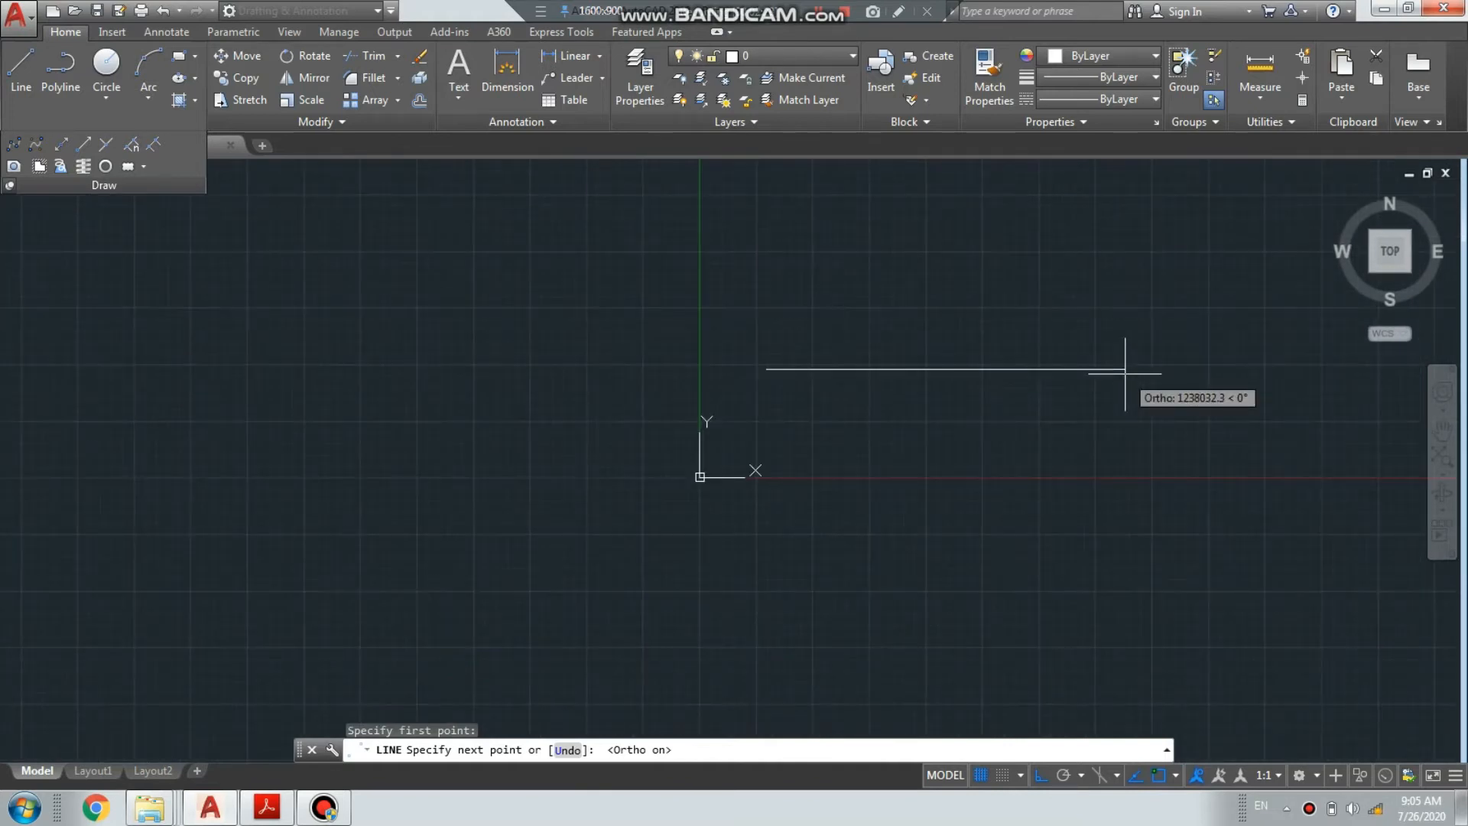
pyautogui.write('10')
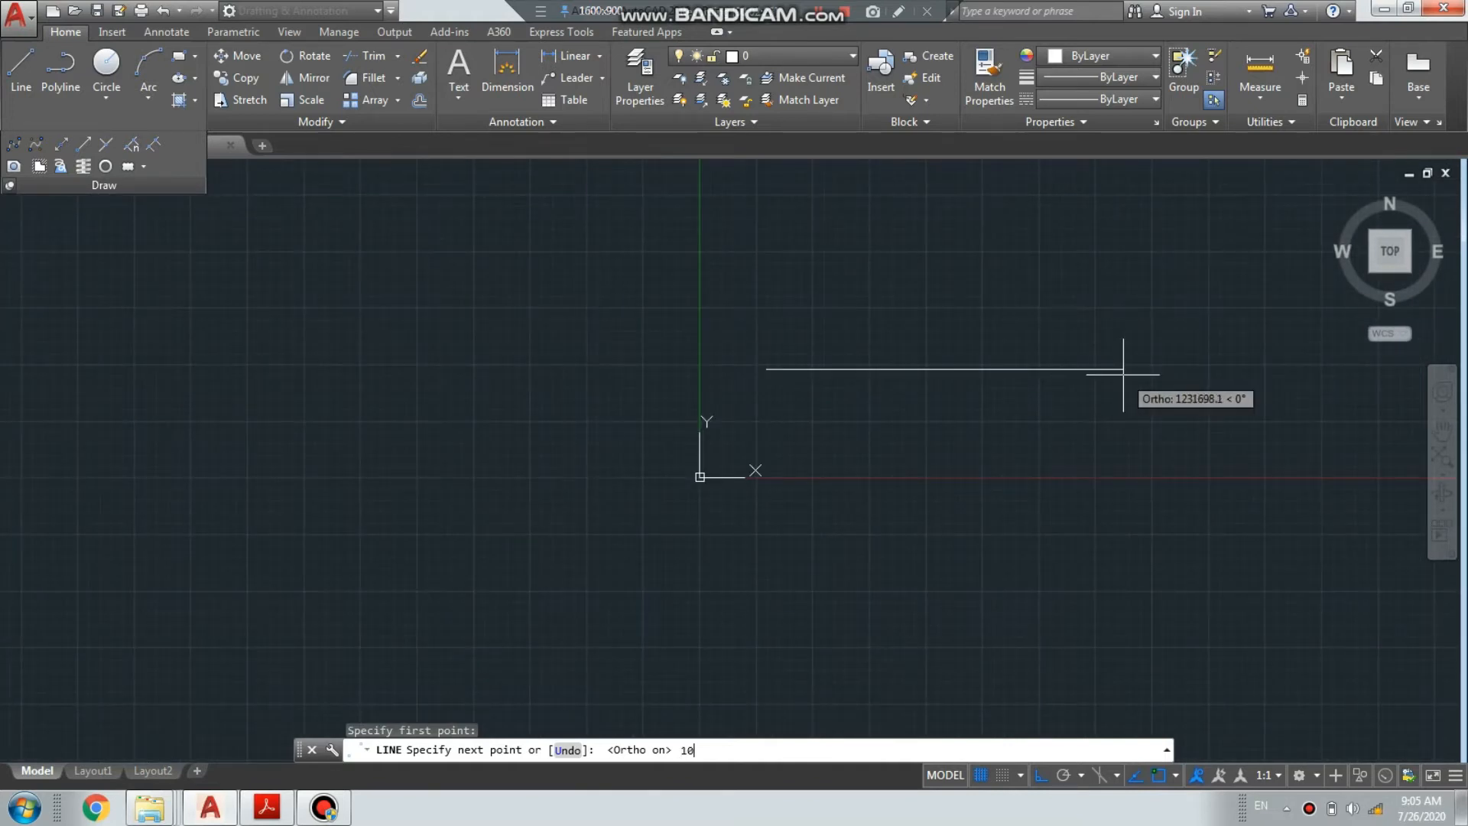
pyautogui.write('0')
pyautogui.press('Return')
pyautogui.scroll(4, 789, 403)
pyautogui.scroll(8, 694, 315)
pyautogui.moveTo(681, 203); pyautogui.dragTo(686, 439, button='middle')
pyautogui.moveTo(667, 315); pyautogui.dragTo(677, 575, button='middle')
pyautogui.scroll(8, 581, 365)
pyautogui.scroll(8, 332, 533)
pyautogui.moveTo(276, 598); pyautogui.dragTo(769, 378, button='middle')
pyautogui.moveTo(705, 420); pyautogui.dragTo(677, 376, button='middle')
pyautogui.scroll(6, 1036, 272)
pyautogui.scroll(-2, 1048, 288)
pyautogui.rightClick(1054, 270)
pyautogui.click(1085, 275)
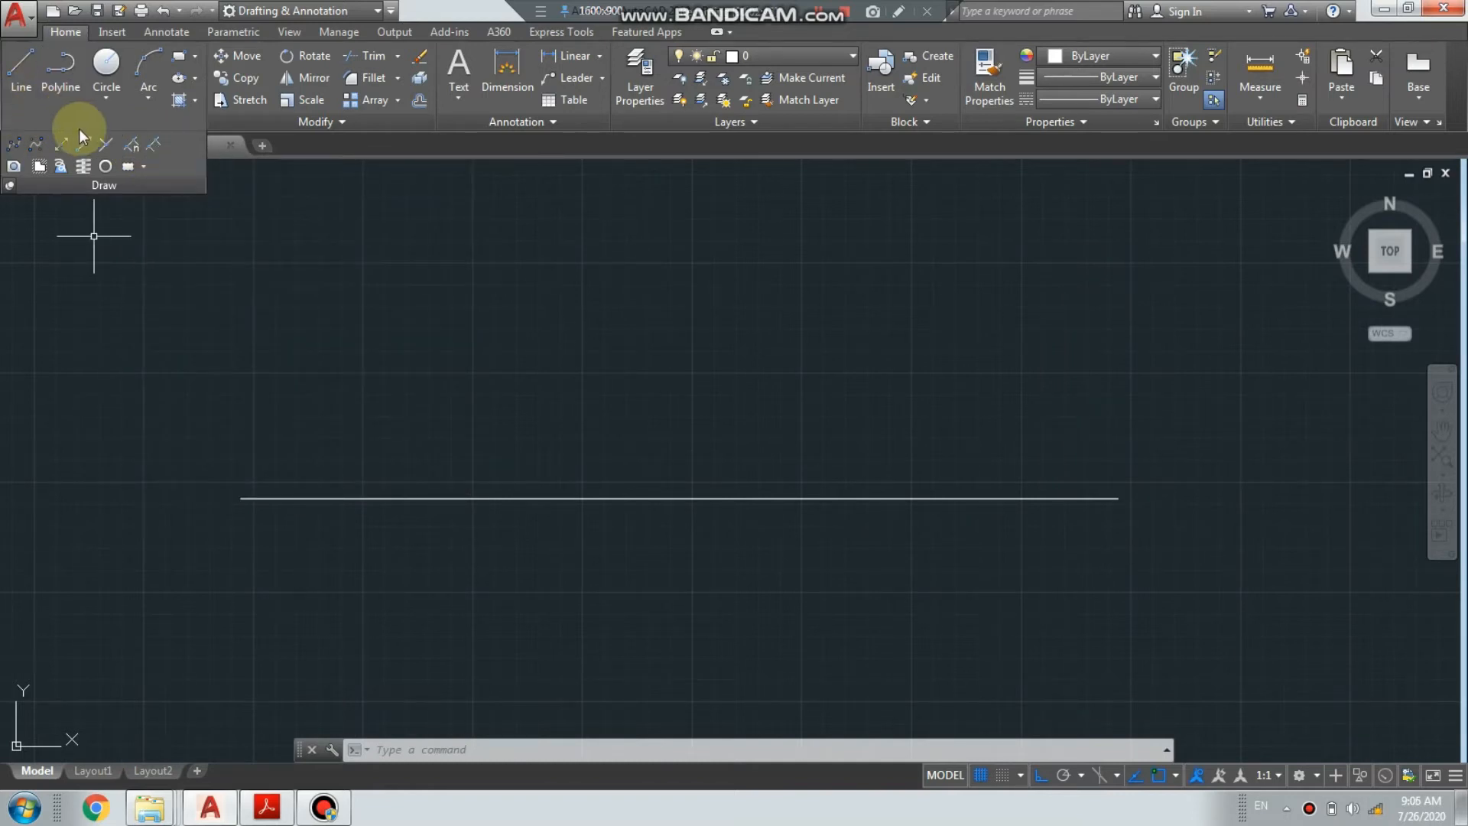
# Divide the horizontal line into 10 equal segments marked with points
pyautogui.click(130, 151)
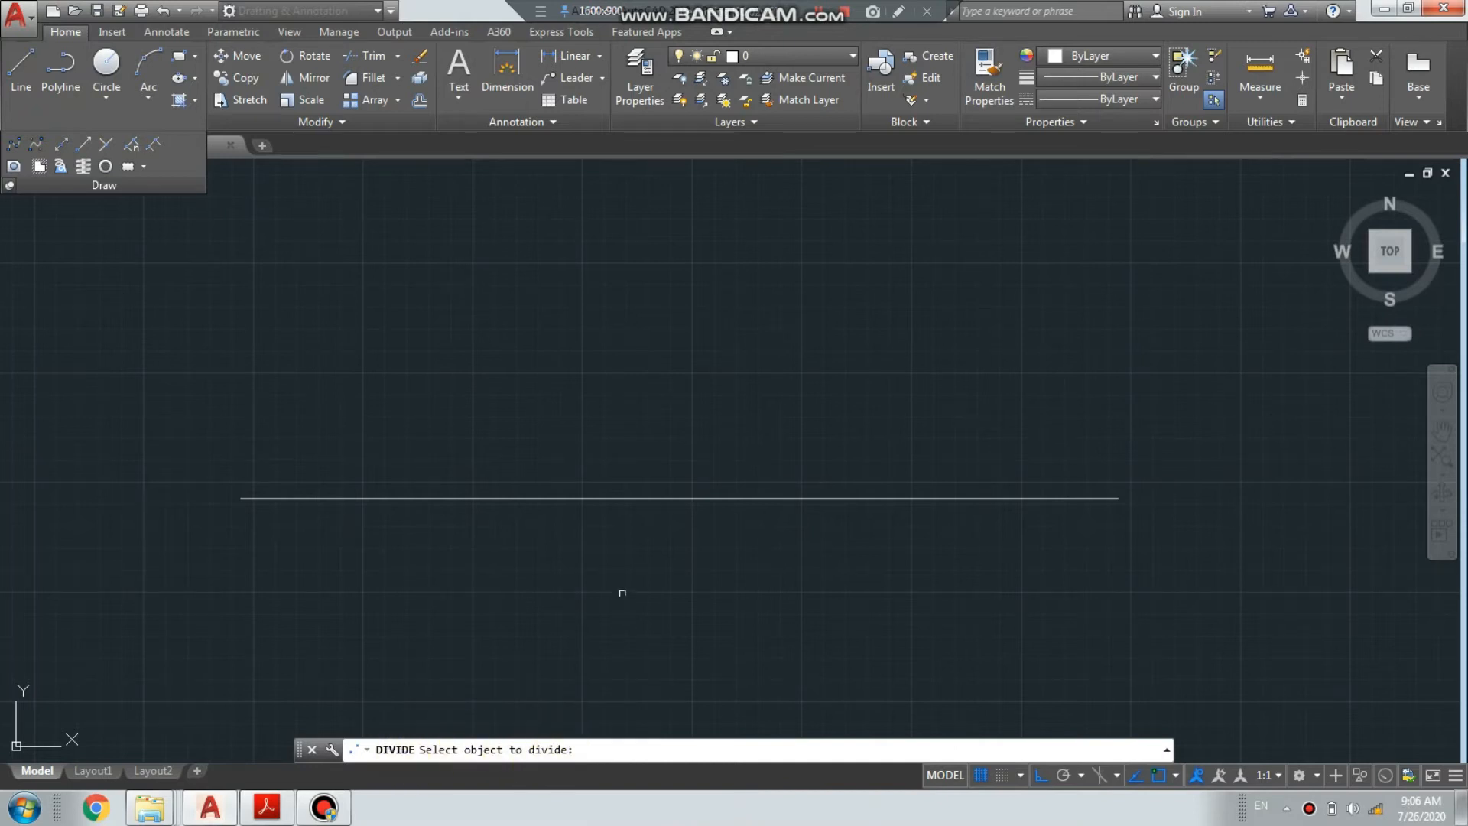
pyautogui.click(622, 499)
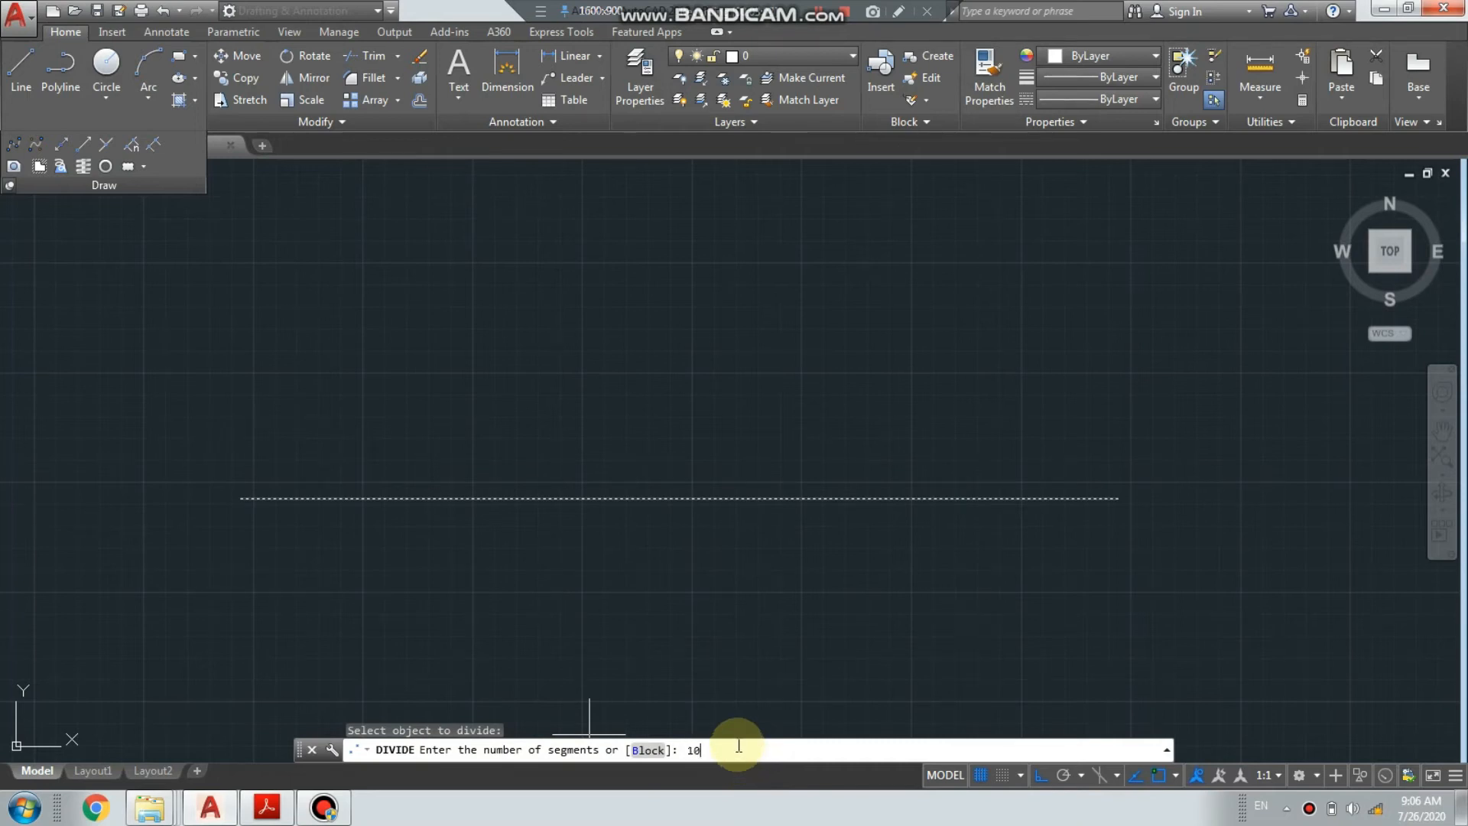
pyautogui.press('Return')
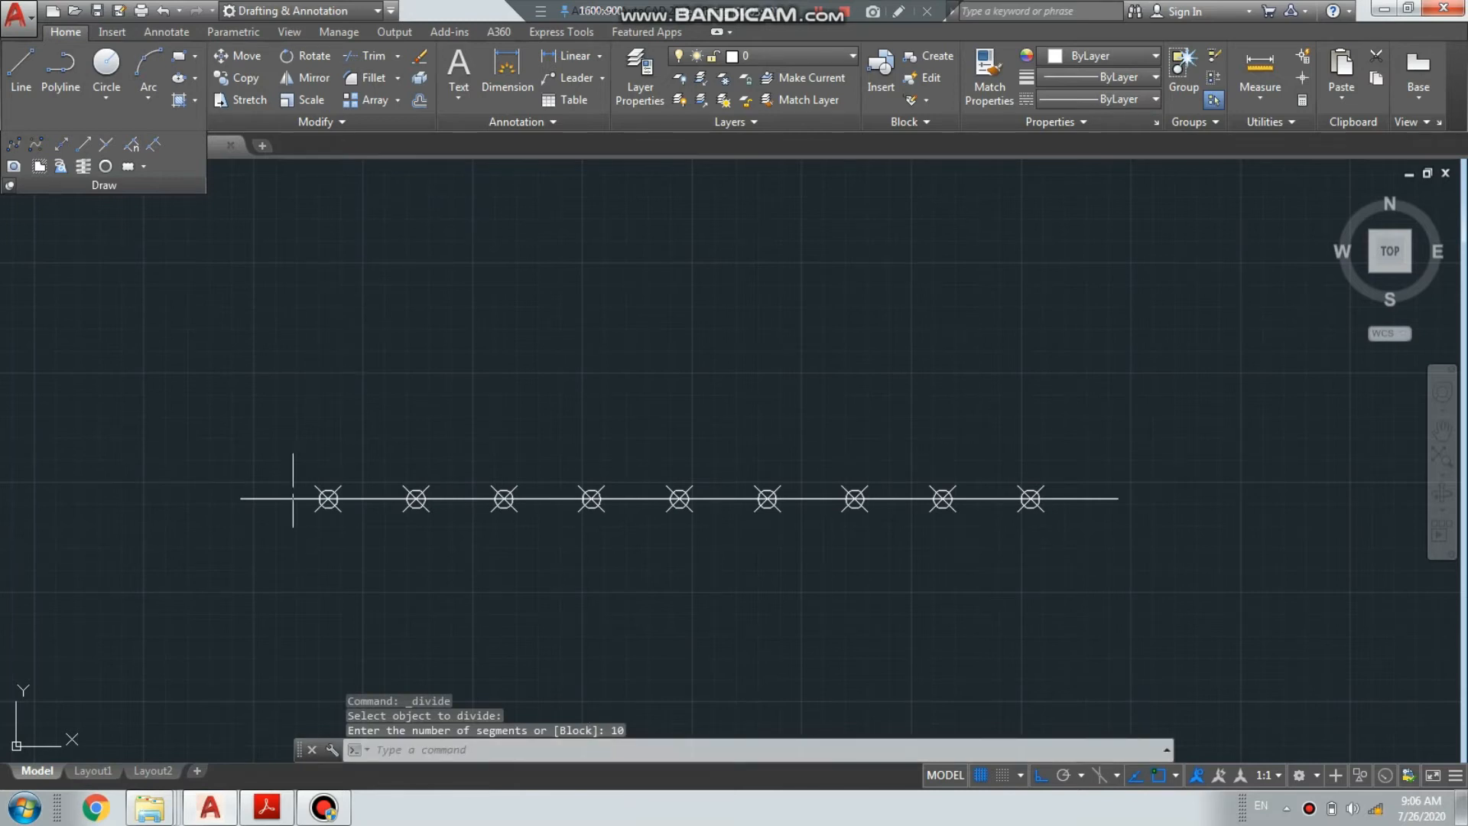
pyautogui.scroll(2, 279, 528)
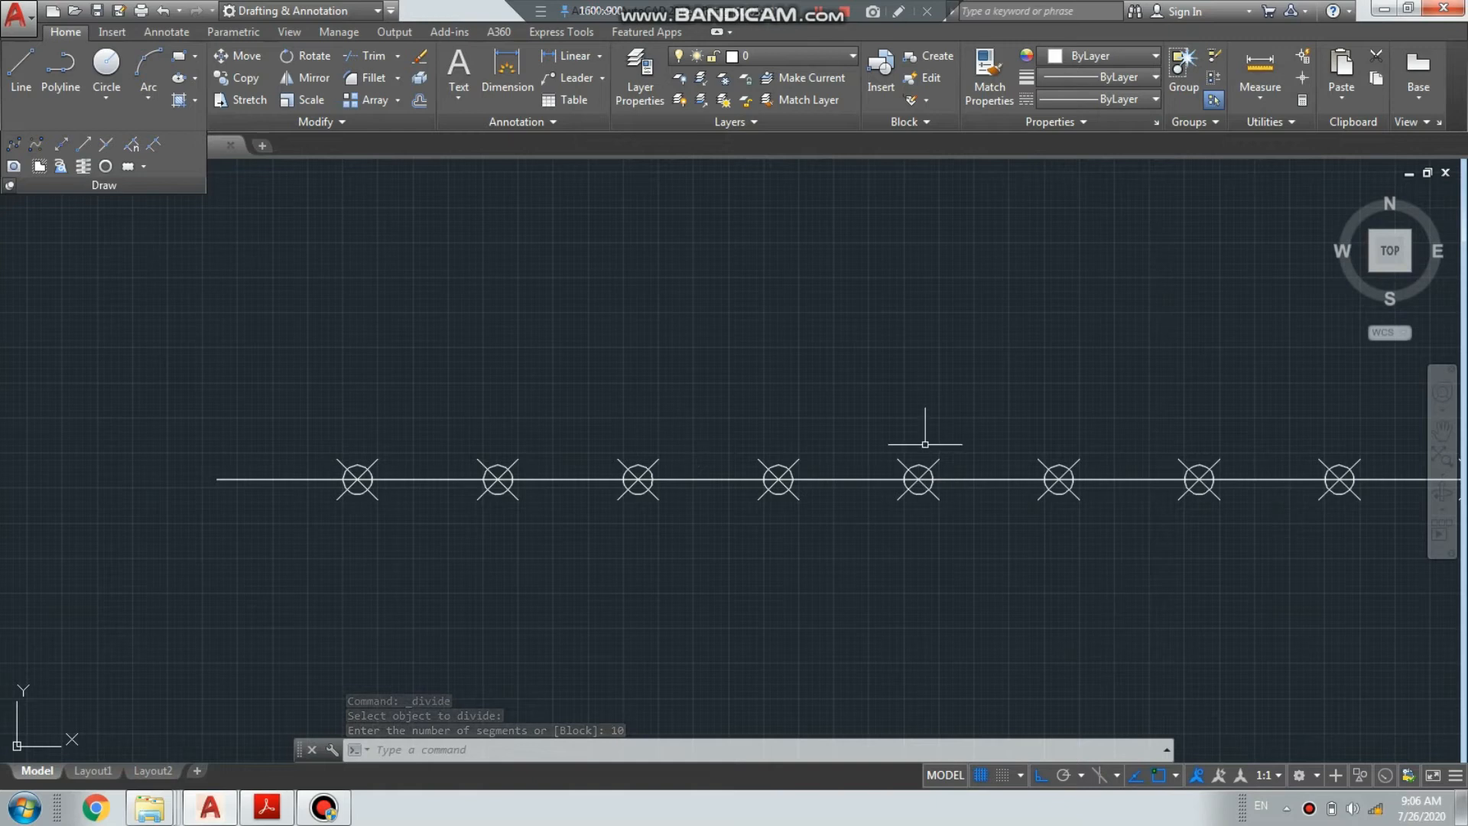
pyautogui.scroll(-2, 1169, 516)
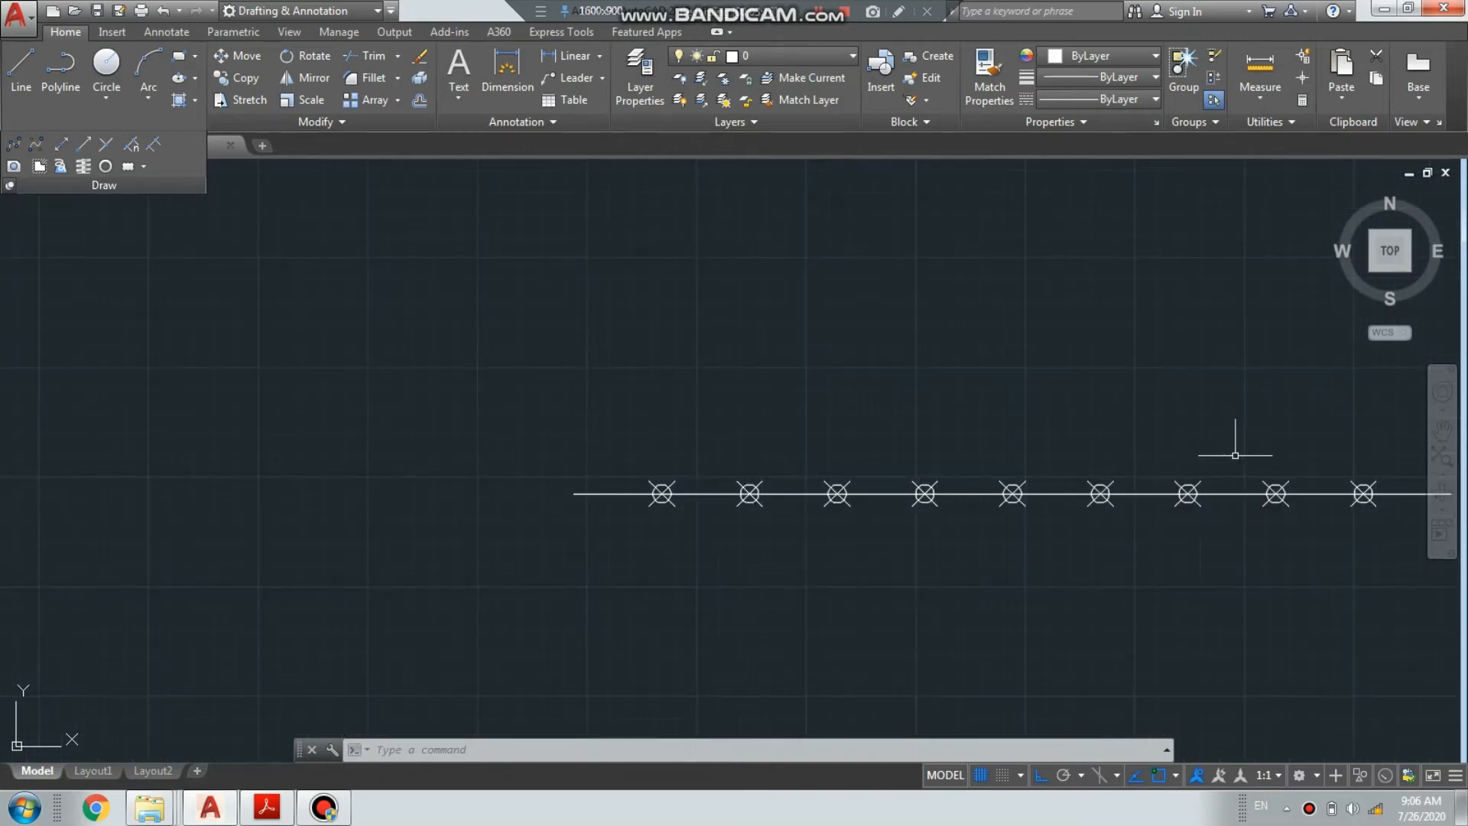
# Examine the spacing of the division points along the whole horizontal line, from one end to the other
pyautogui.moveTo(1324, 537); pyautogui.dragTo(1133, 545, button='middle')
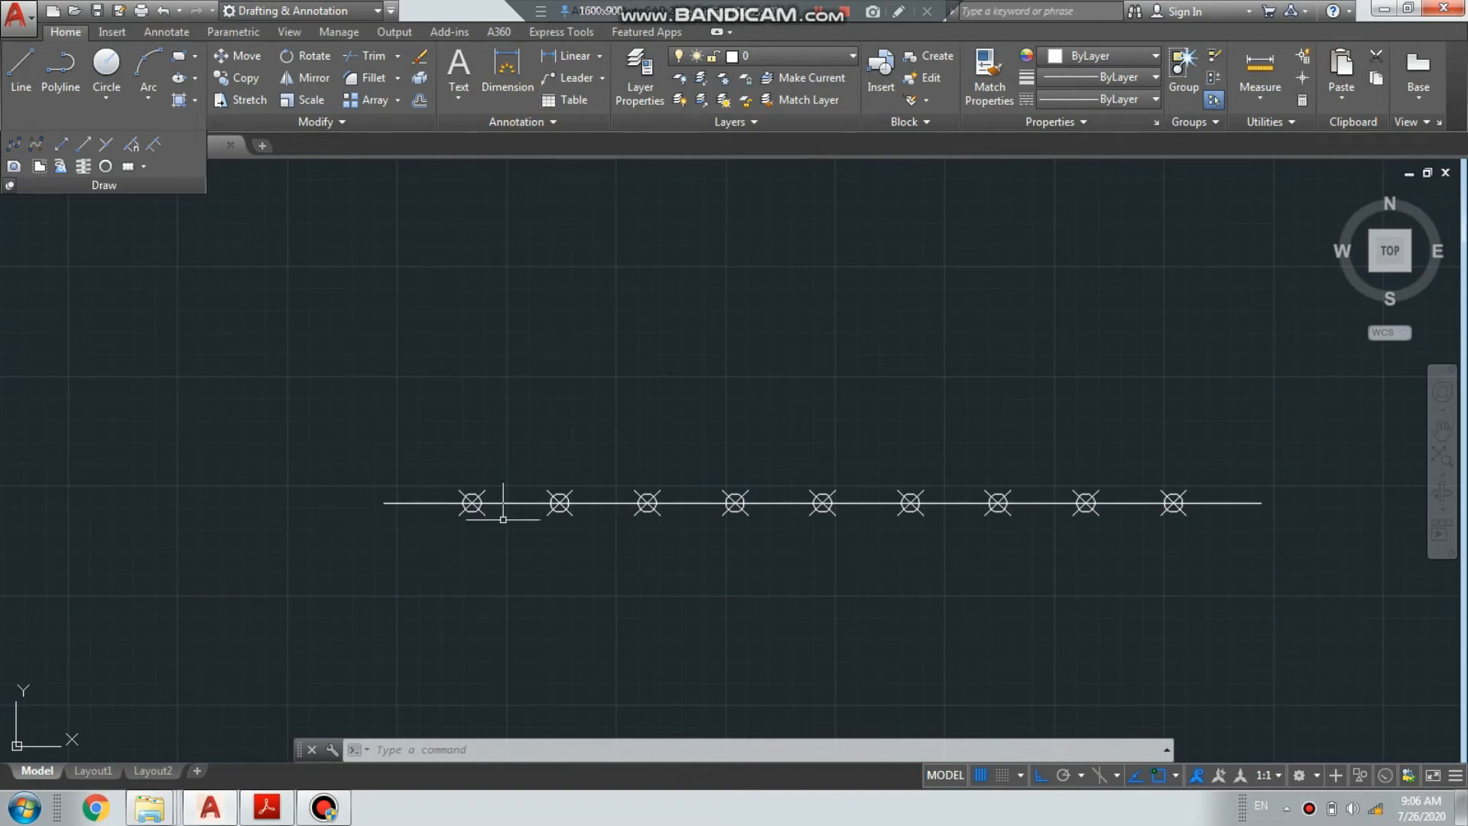
pyautogui.scroll(2, 390, 491)
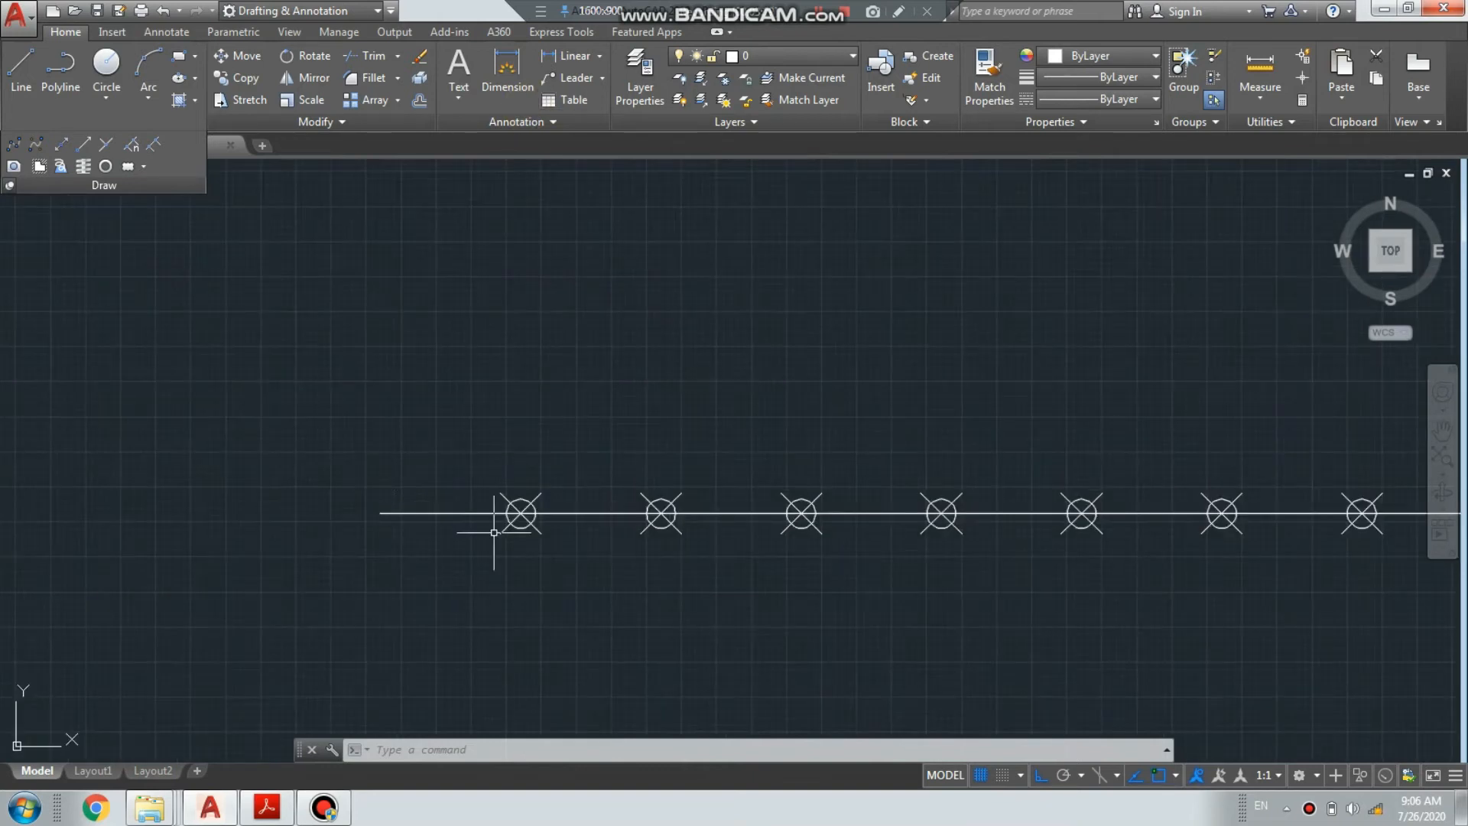
pyautogui.scroll(-2, 452, 535)
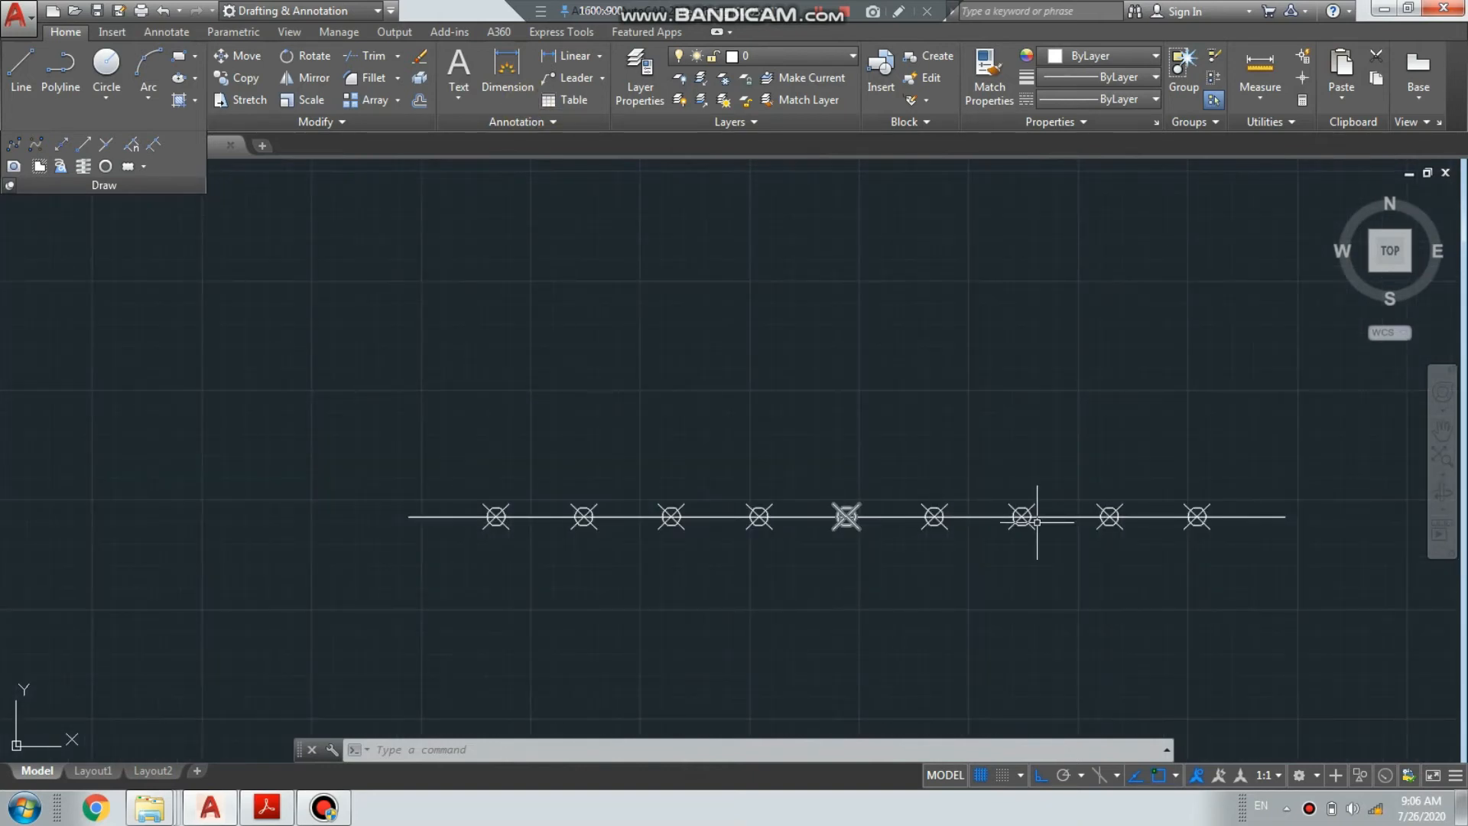
pyautogui.moveTo(1281, 500); pyautogui.dragTo(1144, 532, button='middle')
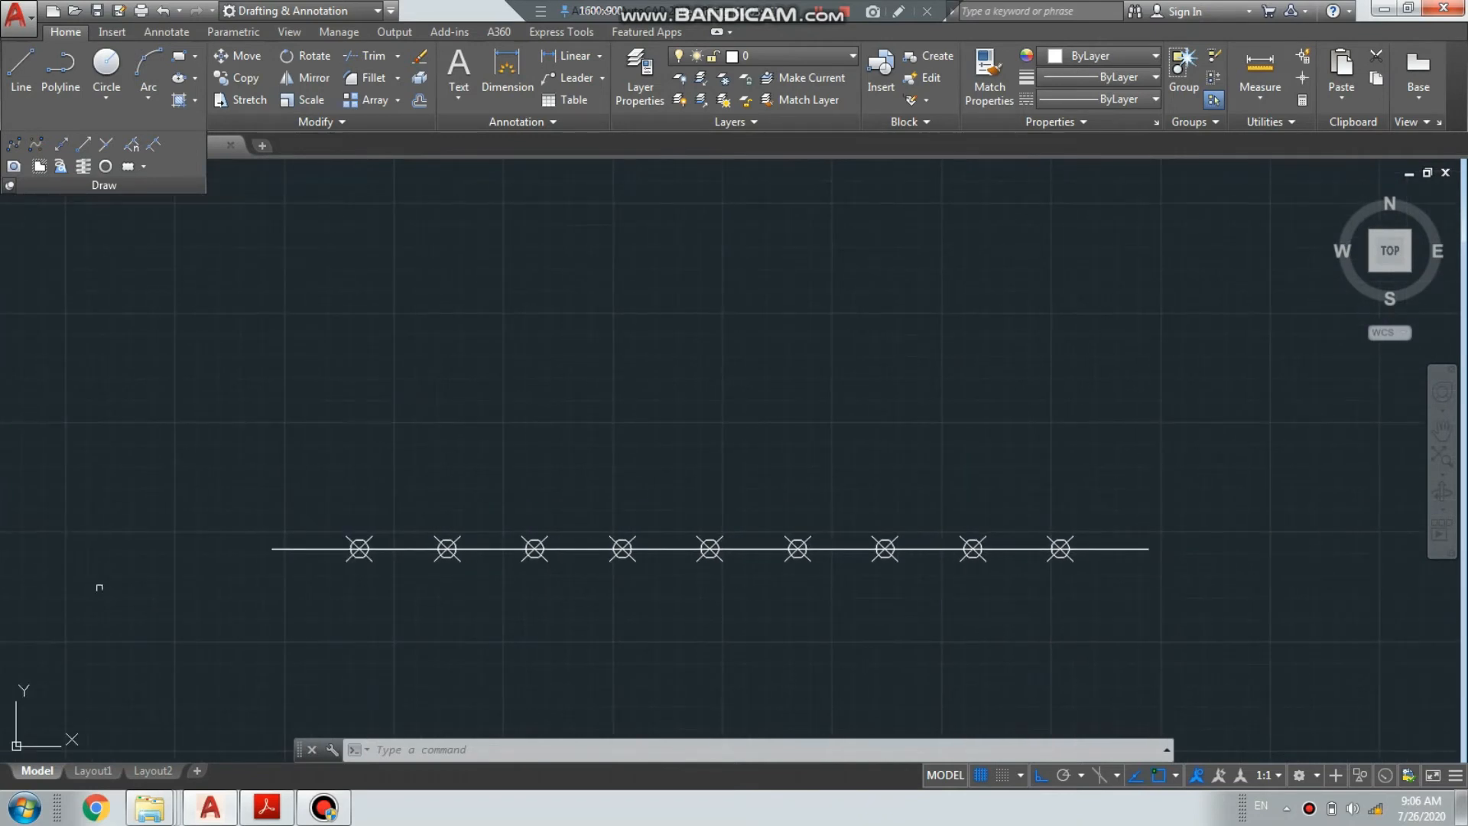
pyautogui.moveTo(885, 436); pyautogui.dragTo(587, 458, button='middle')
pyautogui.moveTo(394, 547)
pyautogui.mouseDown(button='middle')
pyautogui.moveTo(469, 419)
pyautogui.moveTo(560, 350)
pyautogui.mouseUp(button='middle')
pyautogui.moveTo(76, 403); pyautogui.dragTo(140, 384, button='middle')
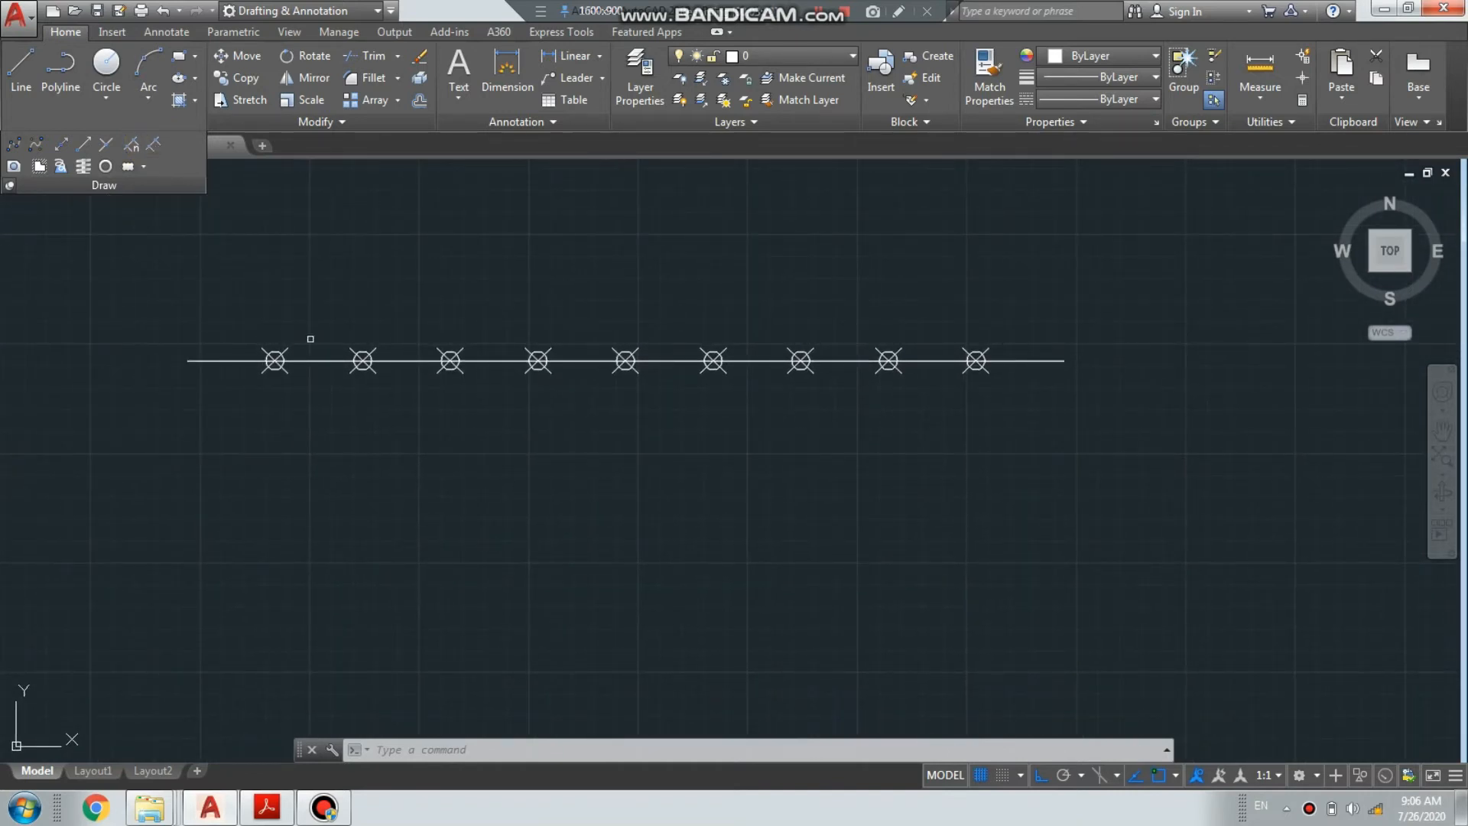
pyautogui.scroll(-2, 467, 409)
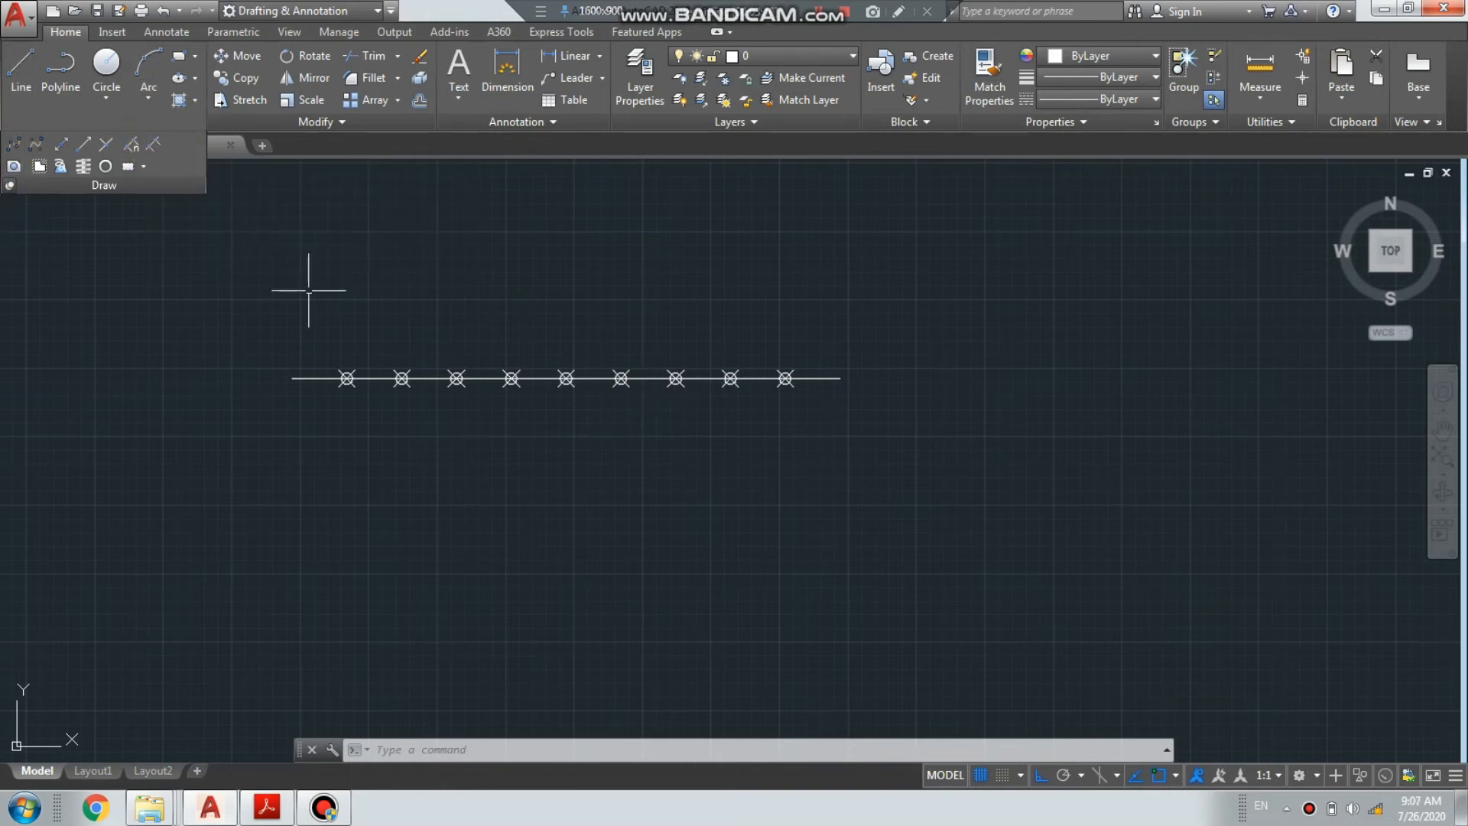
pyautogui.scroll(3, 325, 386)
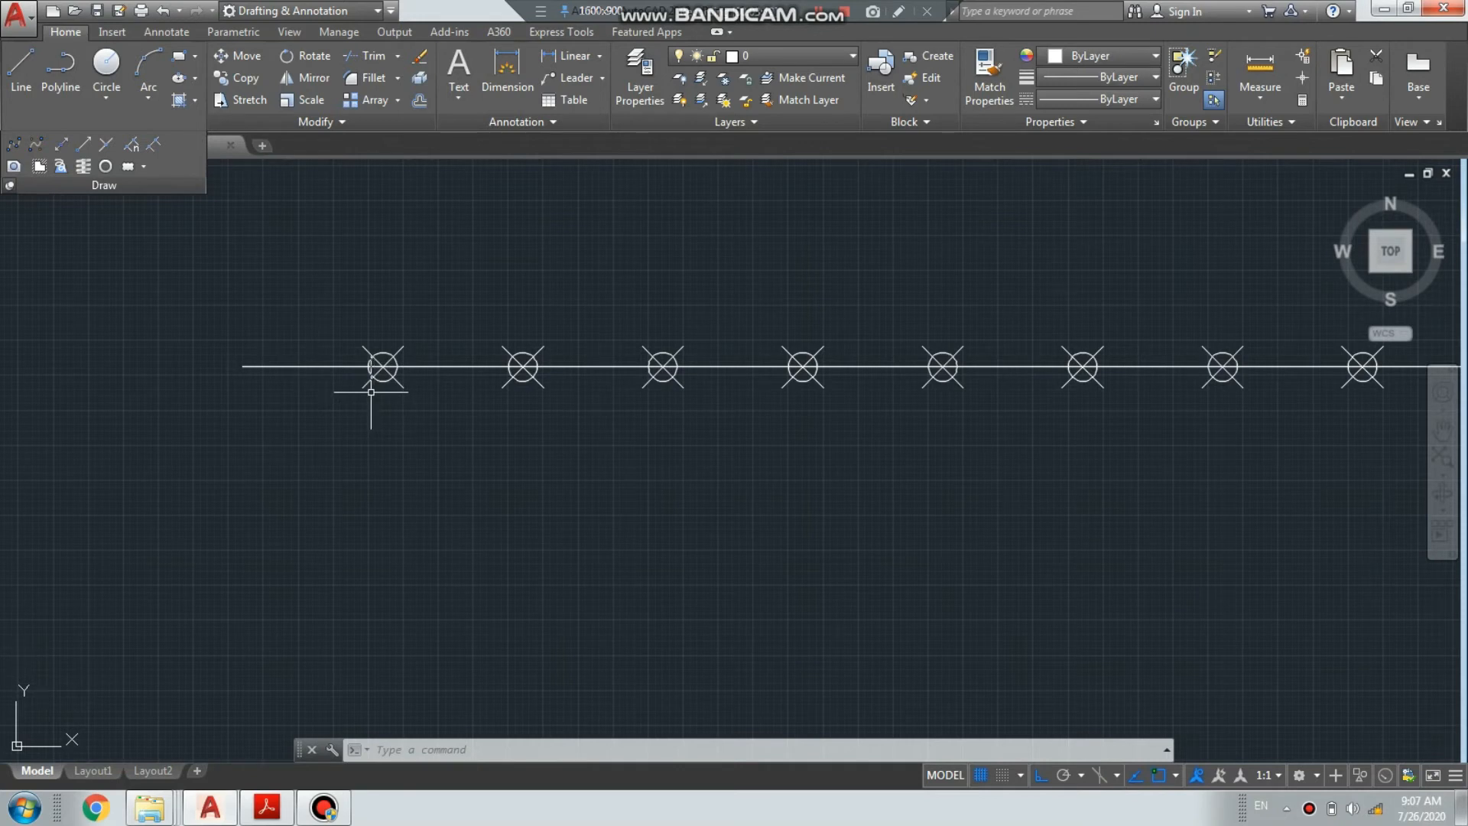
pyautogui.scroll(-2, 223, 332)
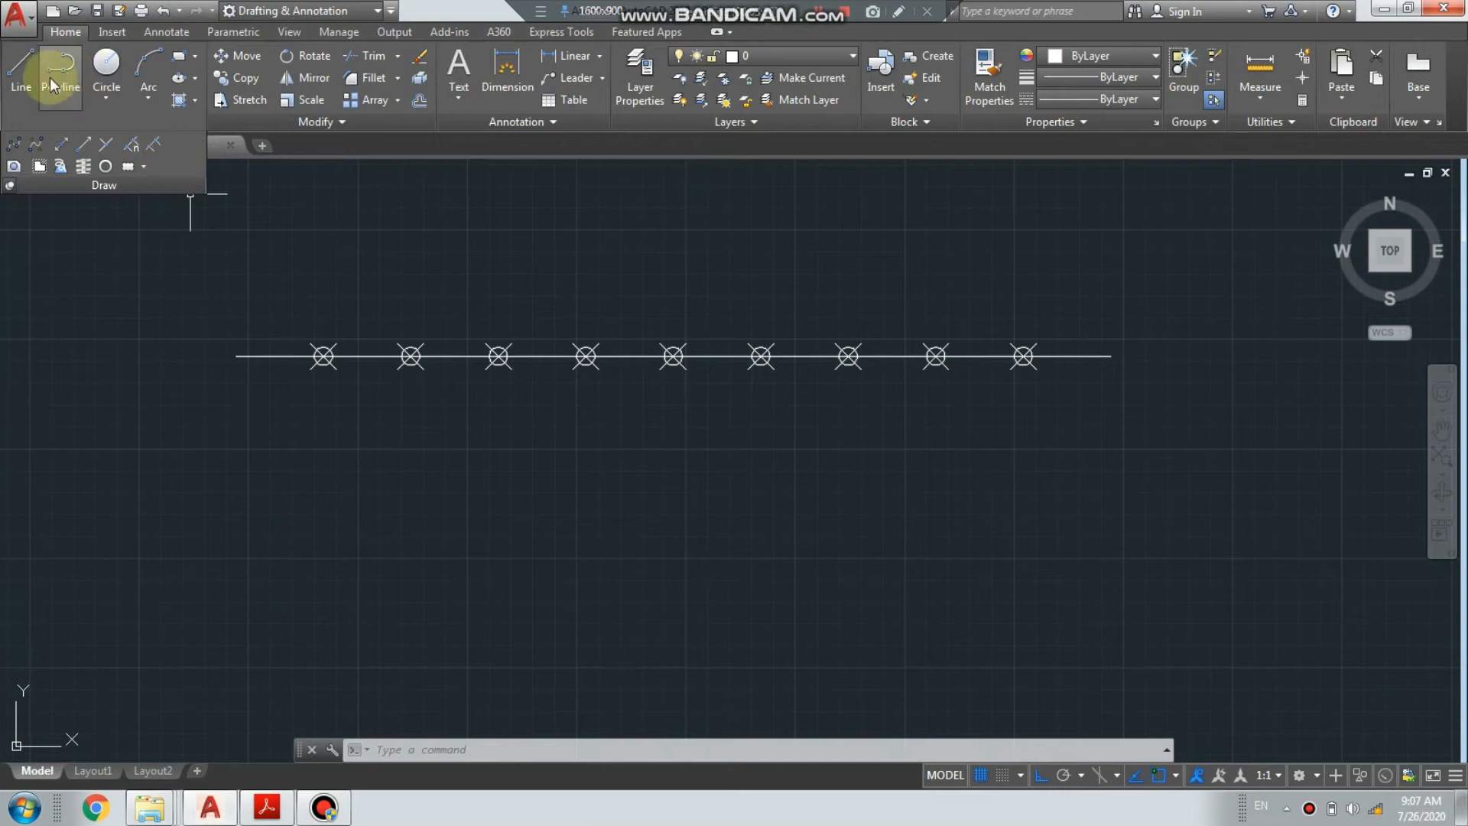
# Draw a second horizontal line 100 units long below the divided one, starting in line with its left end
pyautogui.click(21, 72)
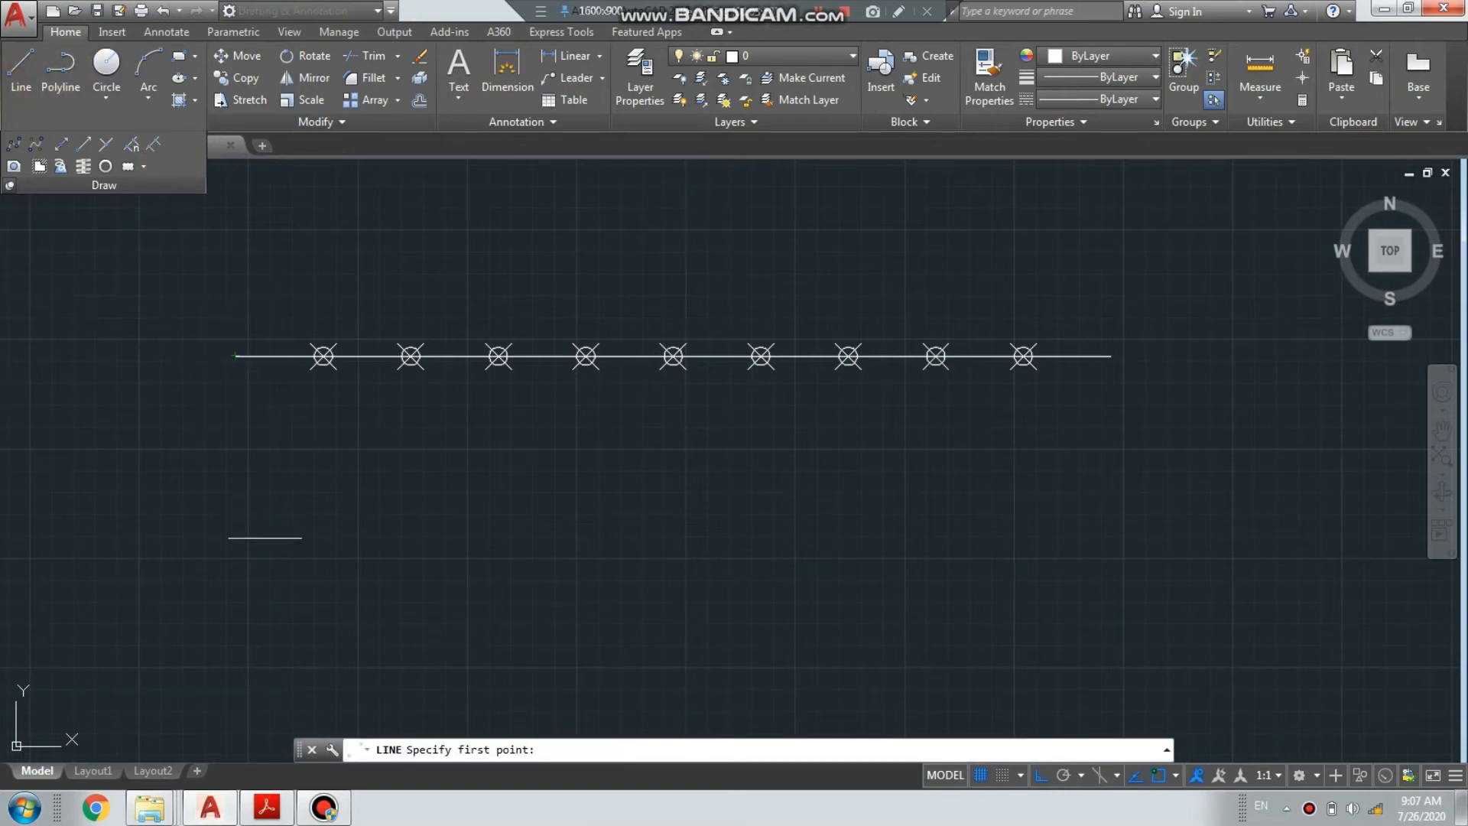
pyautogui.click(235, 645)
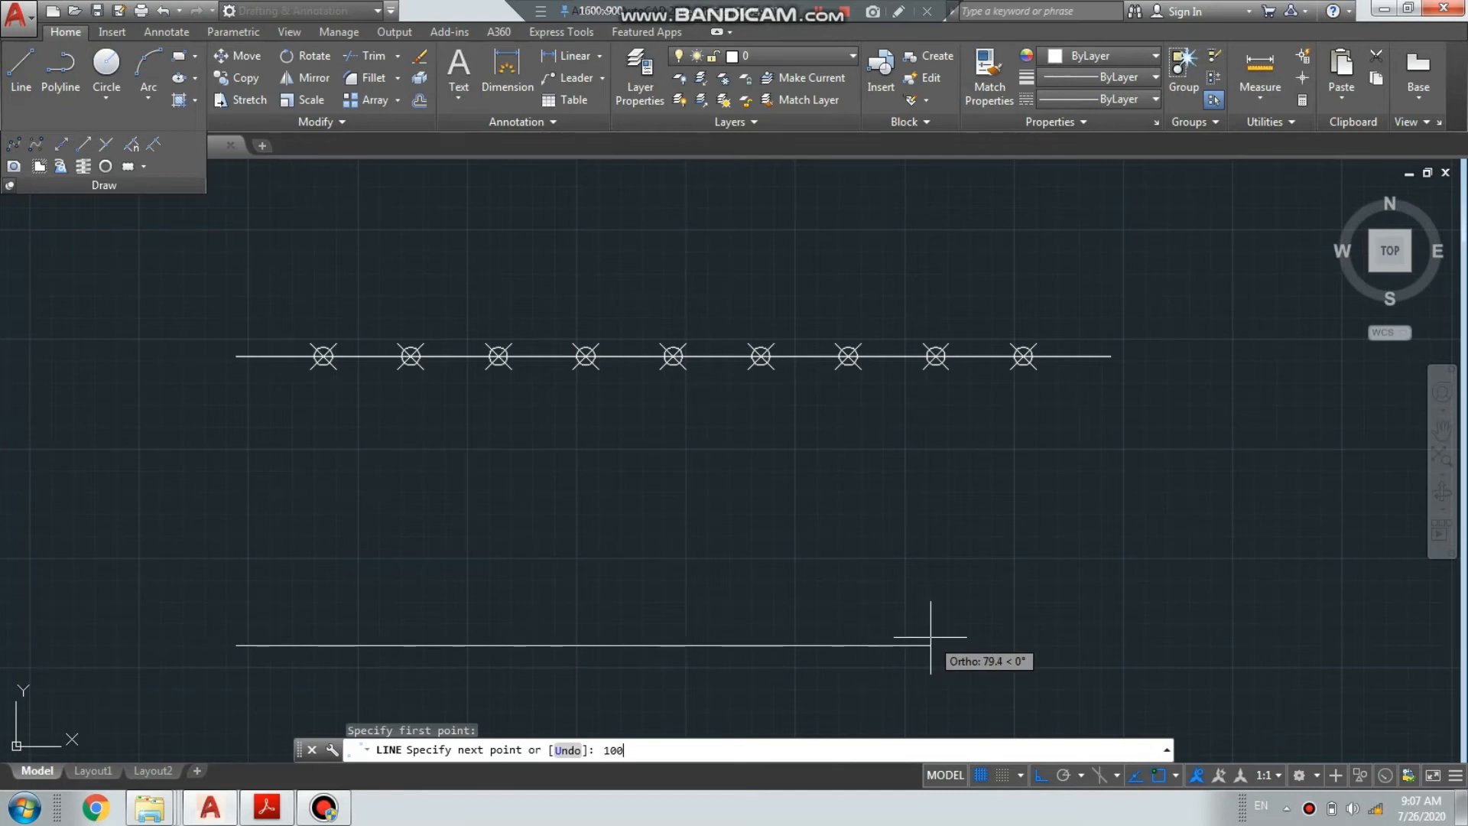
pyautogui.write('100')
pyautogui.press('Return')
pyautogui.rightClick(1156, 409)
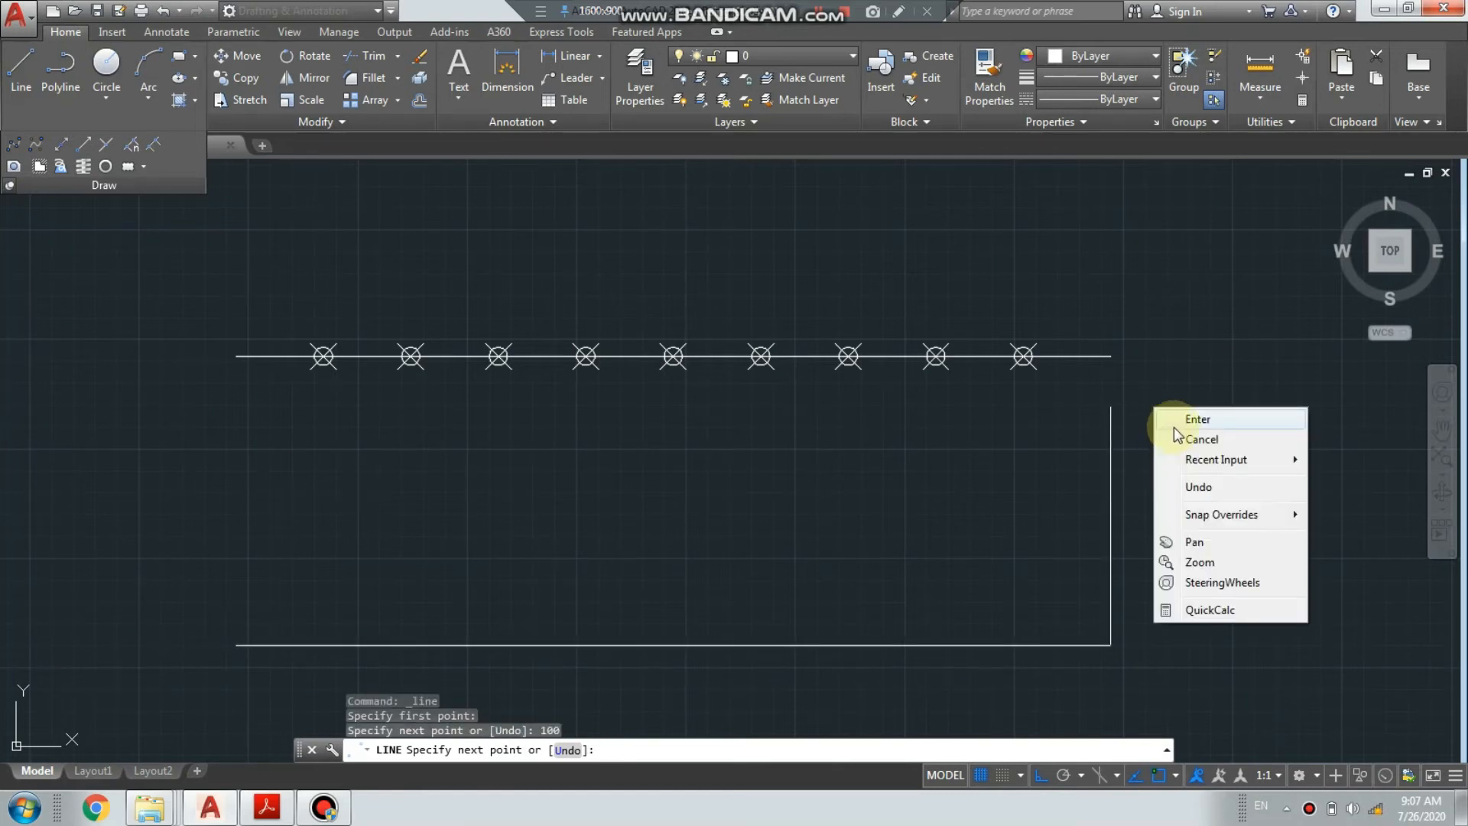
pyautogui.click(1170, 414)
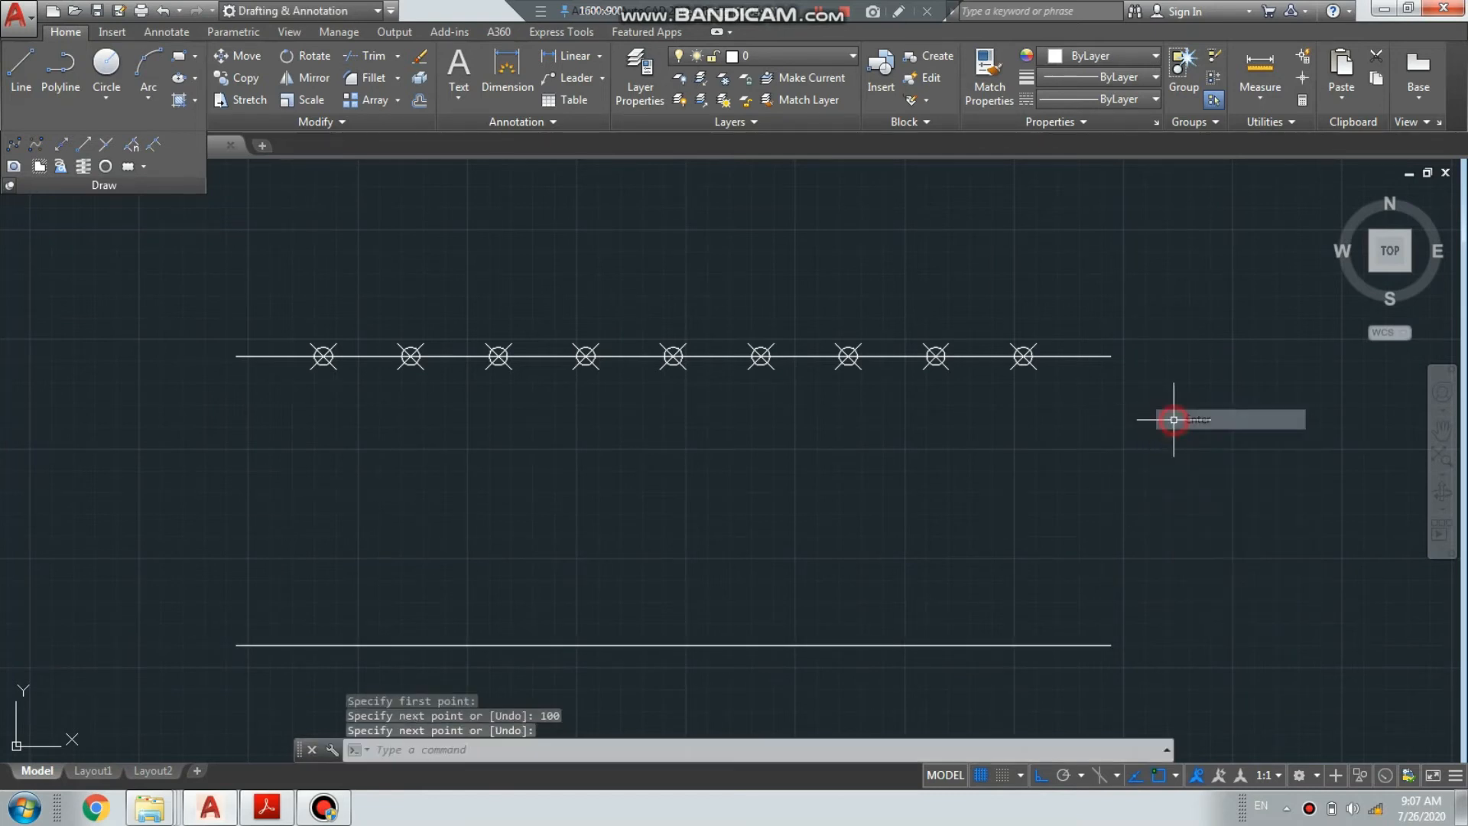
# Mark the lower line with points at 25-unit intervals using the Measure point command
pyautogui.click(153, 145)
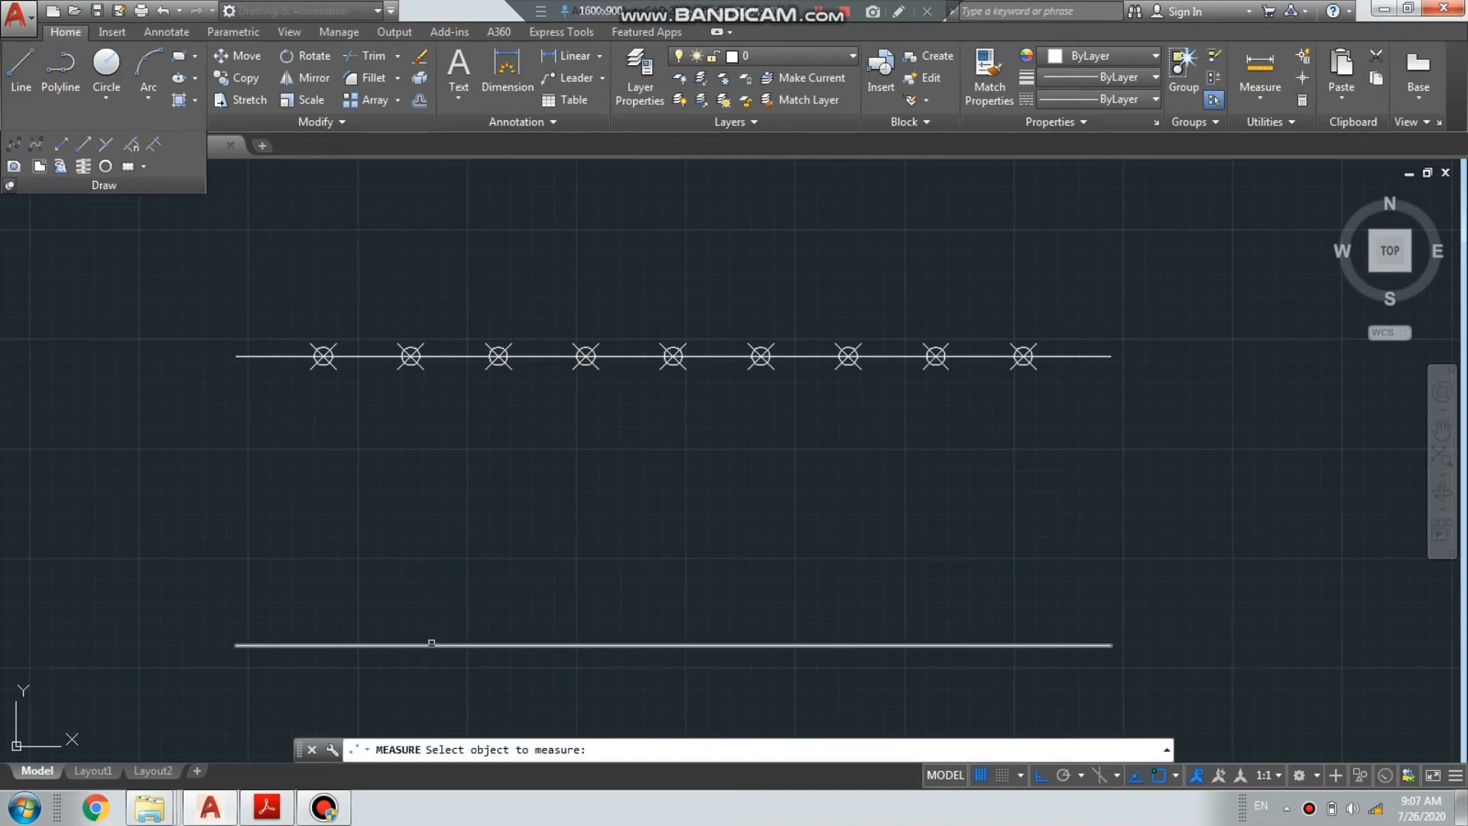
pyautogui.click(431, 643)
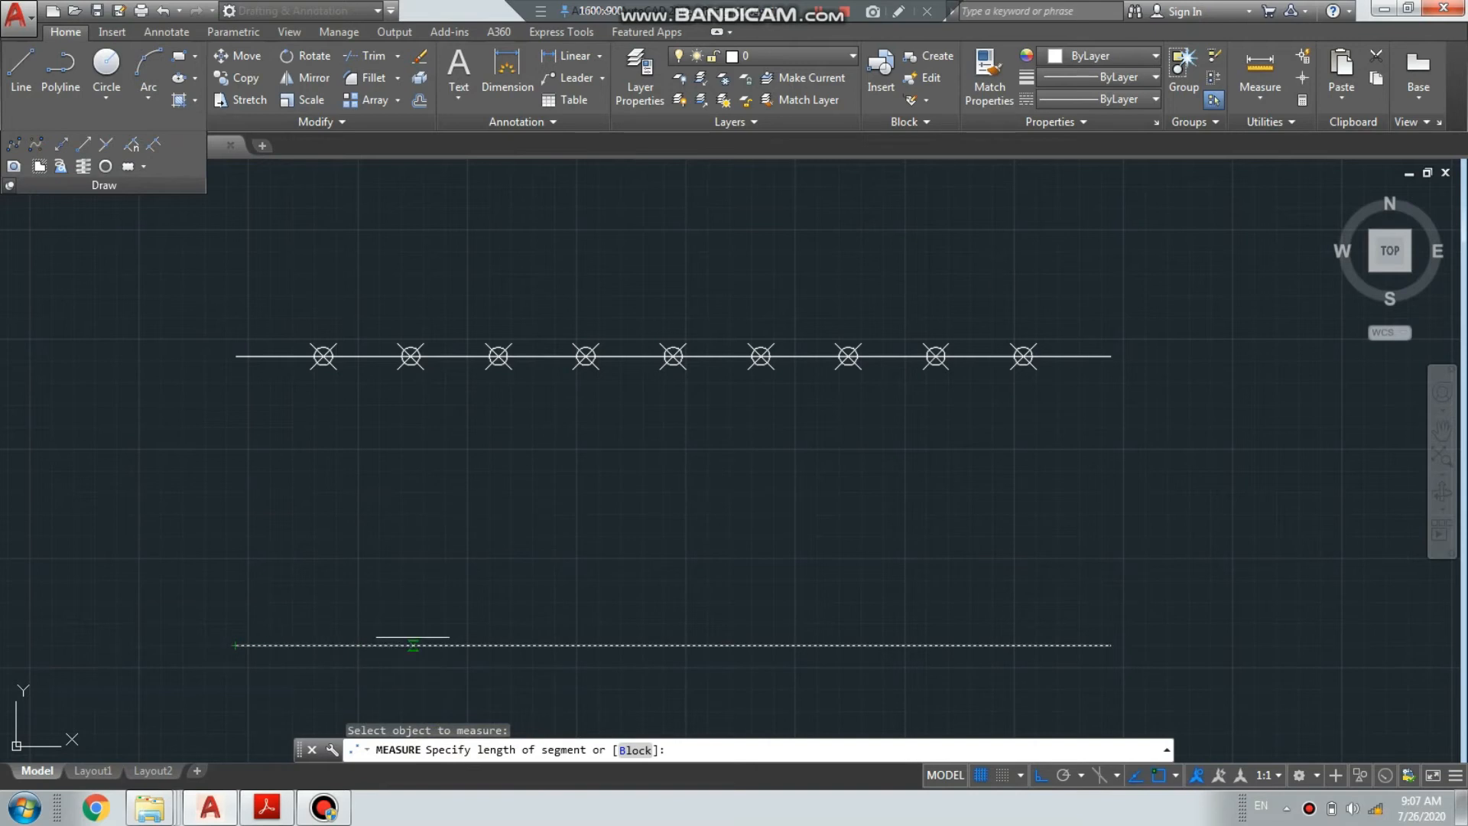
pyautogui.click(698, 748)
pyautogui.write('25')
pyautogui.press('Return')
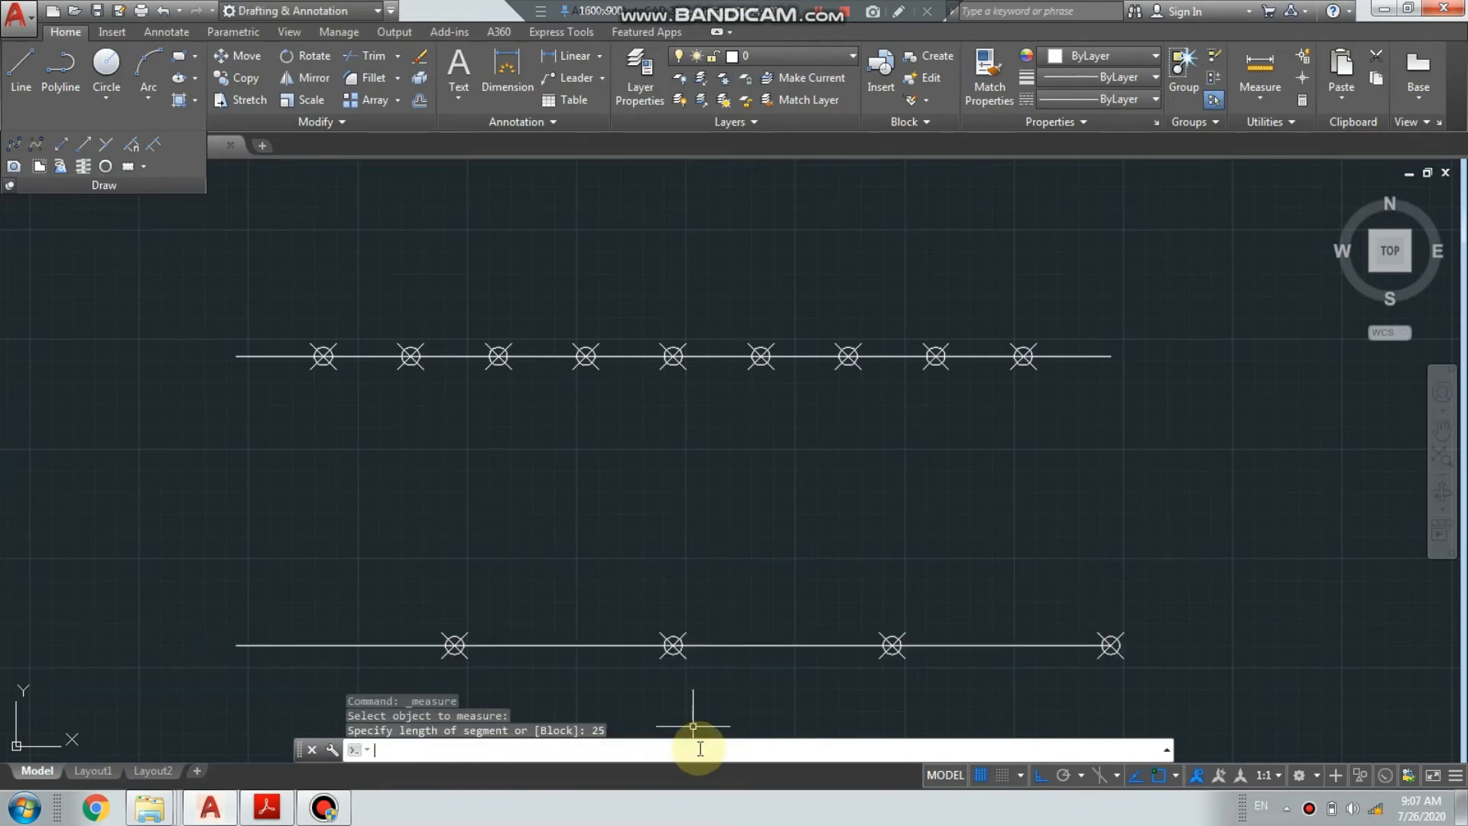
pyautogui.moveTo(715, 626); pyautogui.dragTo(708, 564, button='middle')
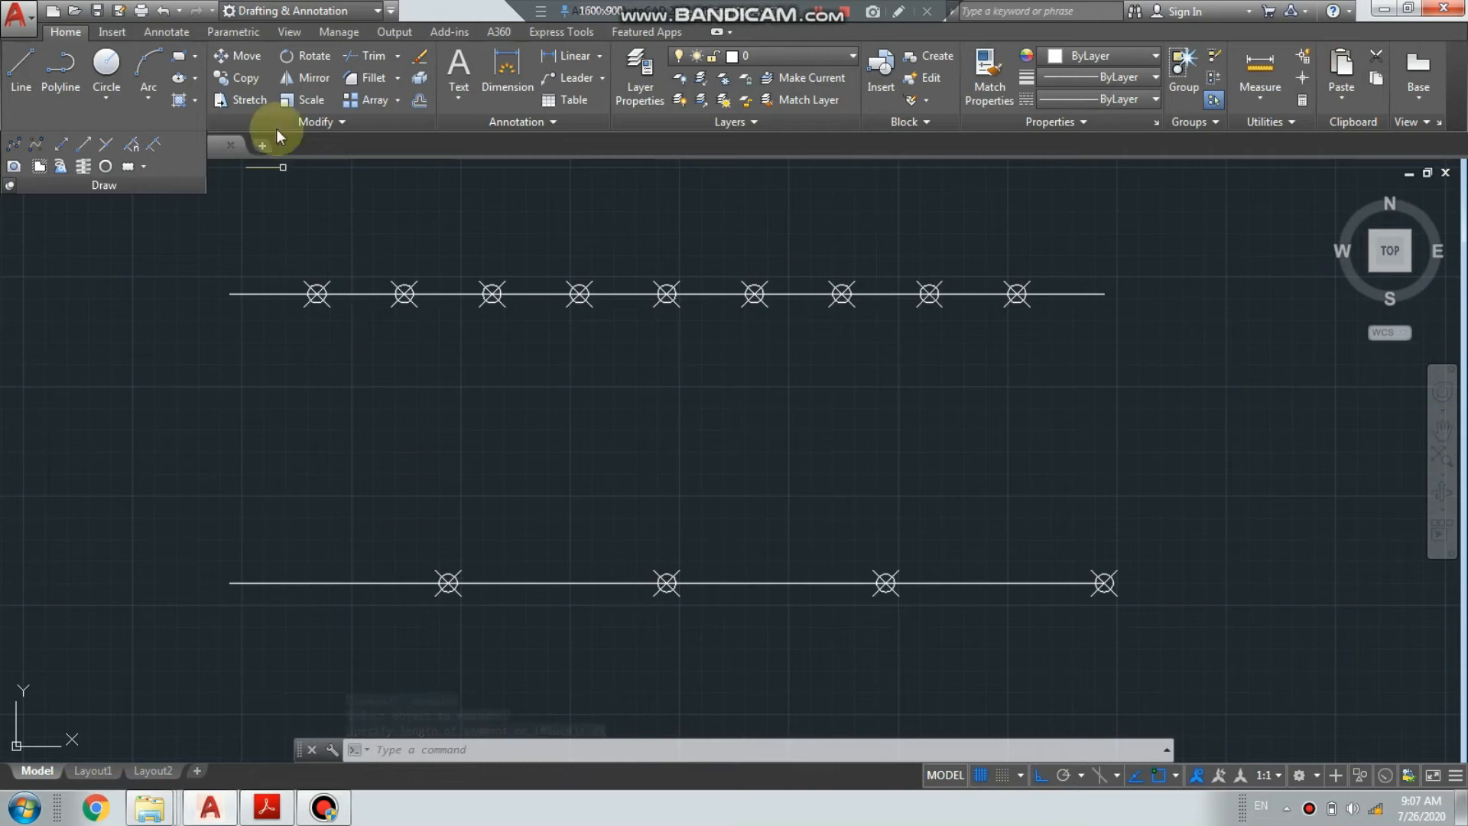
# Add a linear dimension above the lower line from its left end to the first point
pyautogui.click(166, 33)
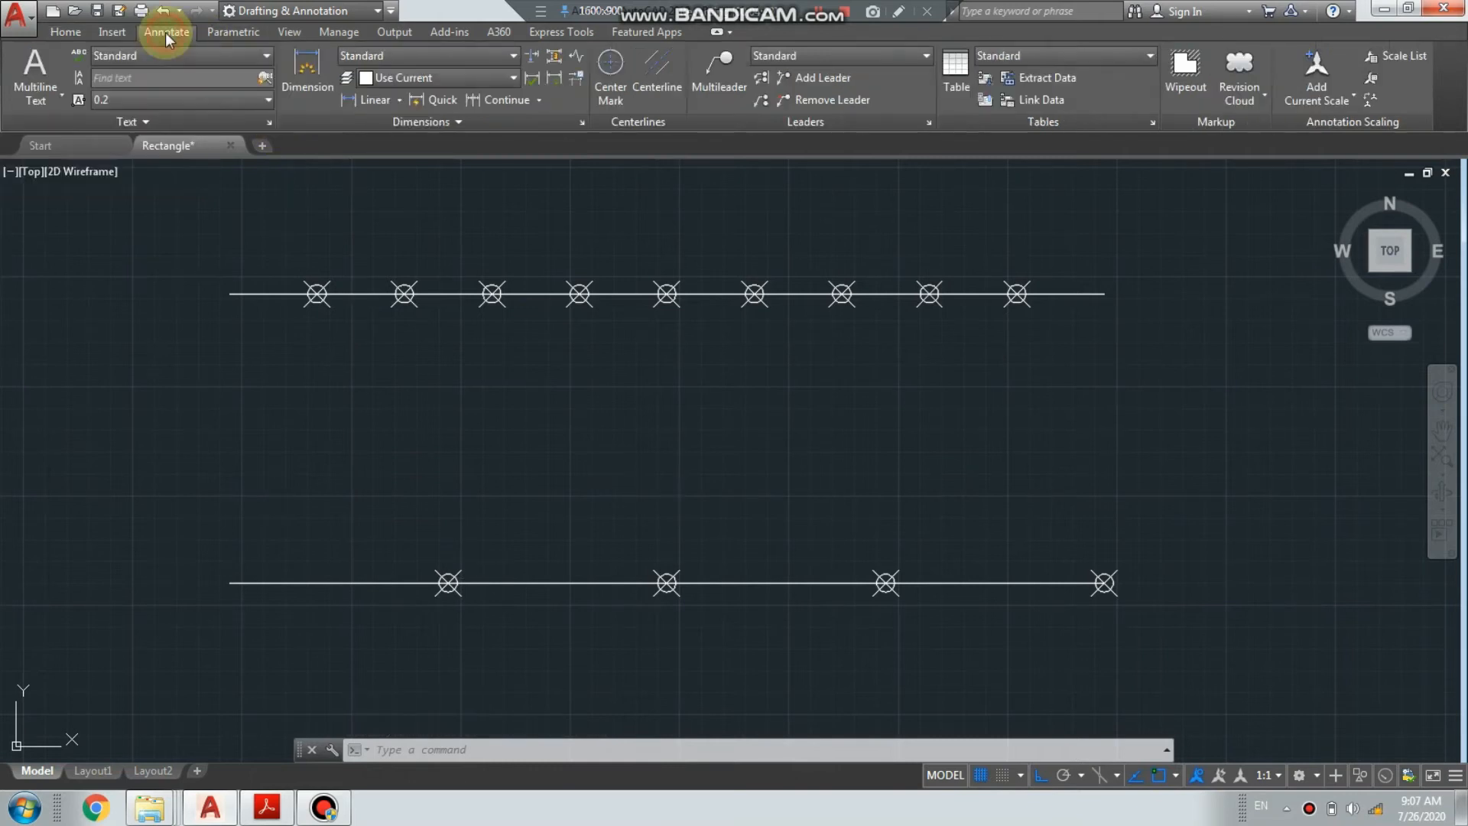
pyautogui.click(345, 100)
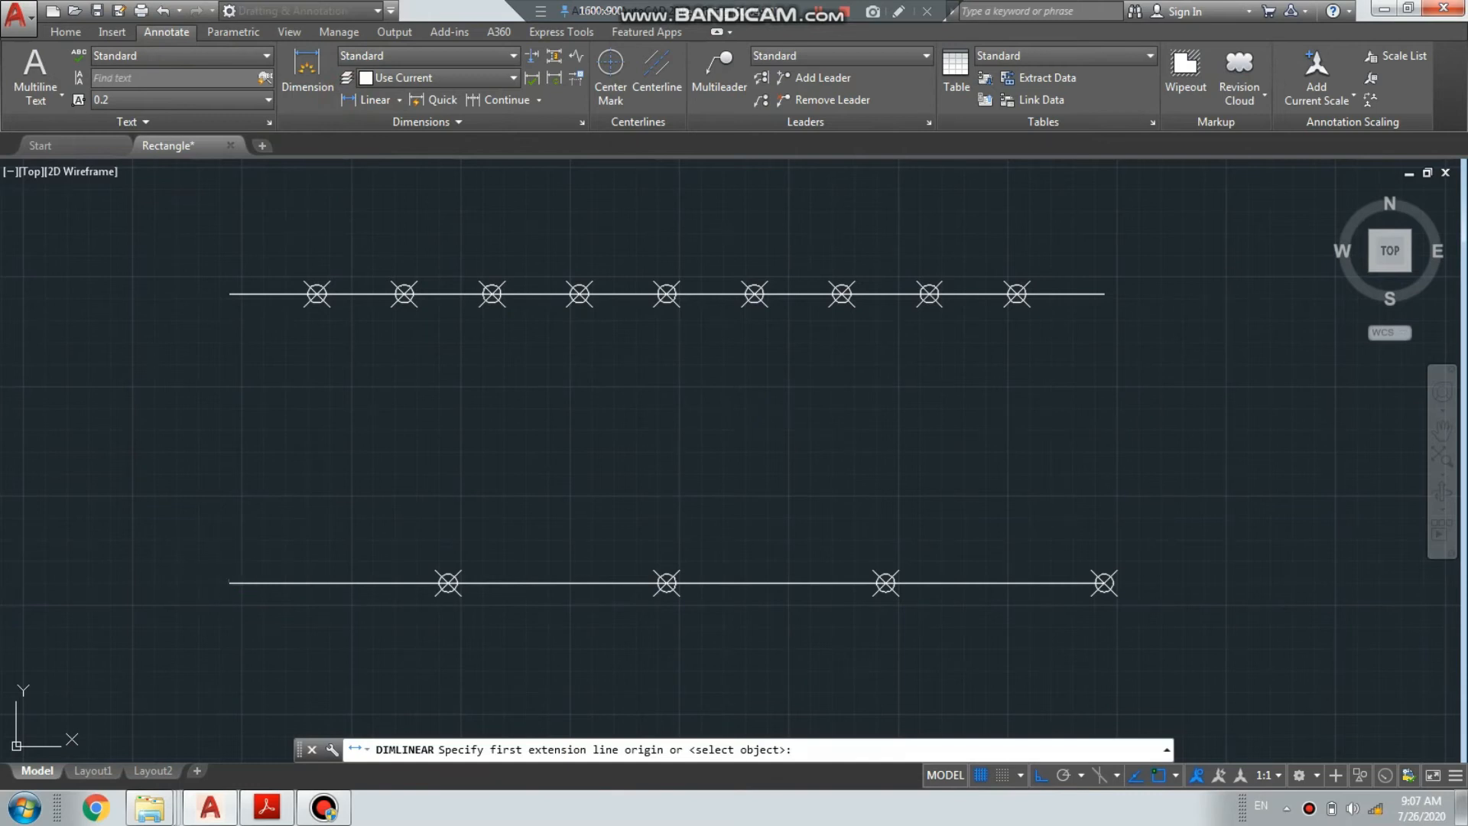
pyautogui.click(231, 583)
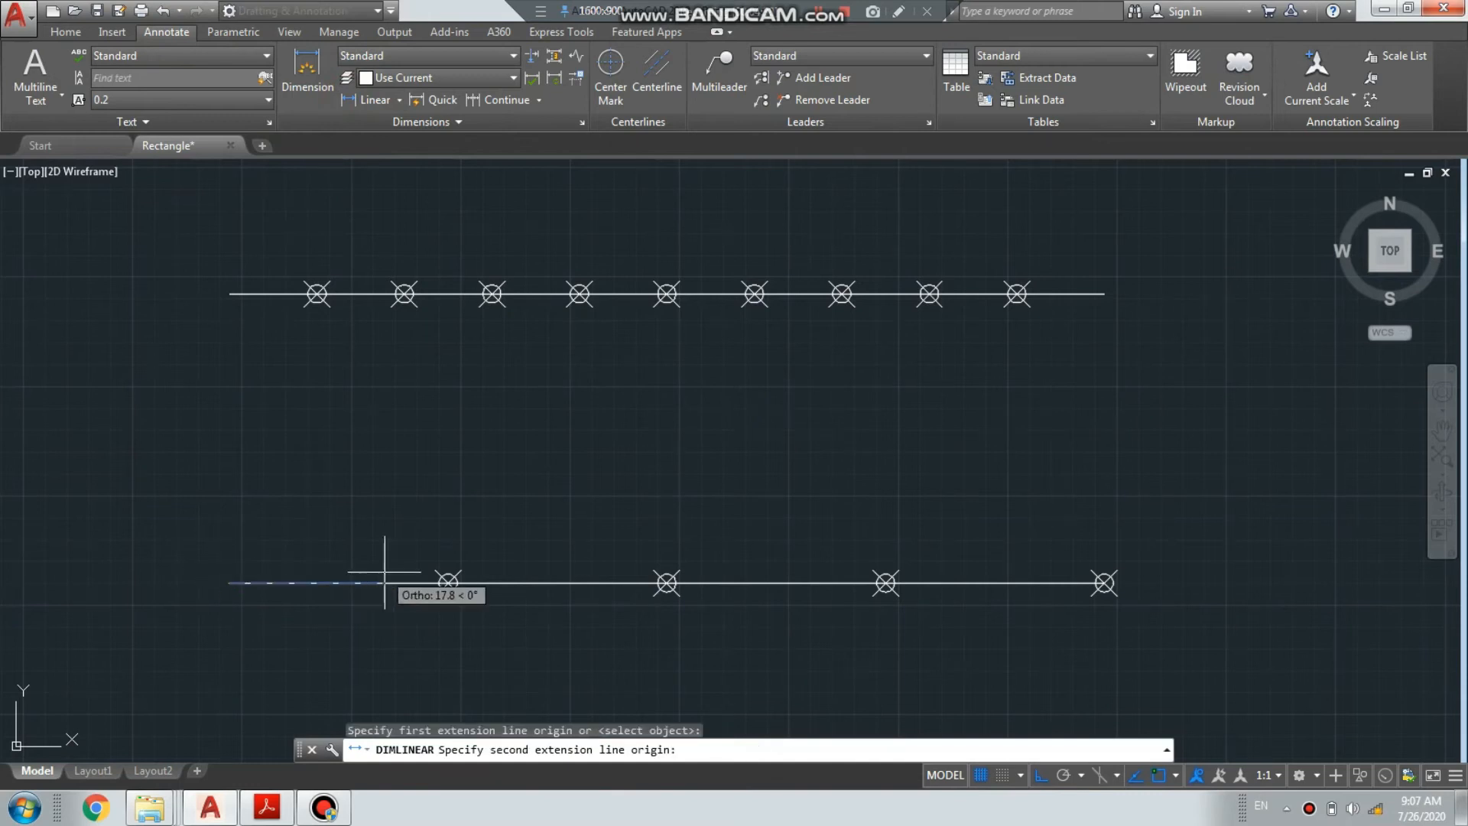
pyautogui.click(448, 582)
pyautogui.click(386, 493)
pyautogui.scroll(5, 336, 489)
pyautogui.scroll(-5, 332, 498)
# Add a linear dimension above the lower line's last segment, between its third and fourth points
pyautogui.click(353, 99)
pyautogui.moveTo(1014, 530); pyautogui.dragTo(676, 537, button='middle')
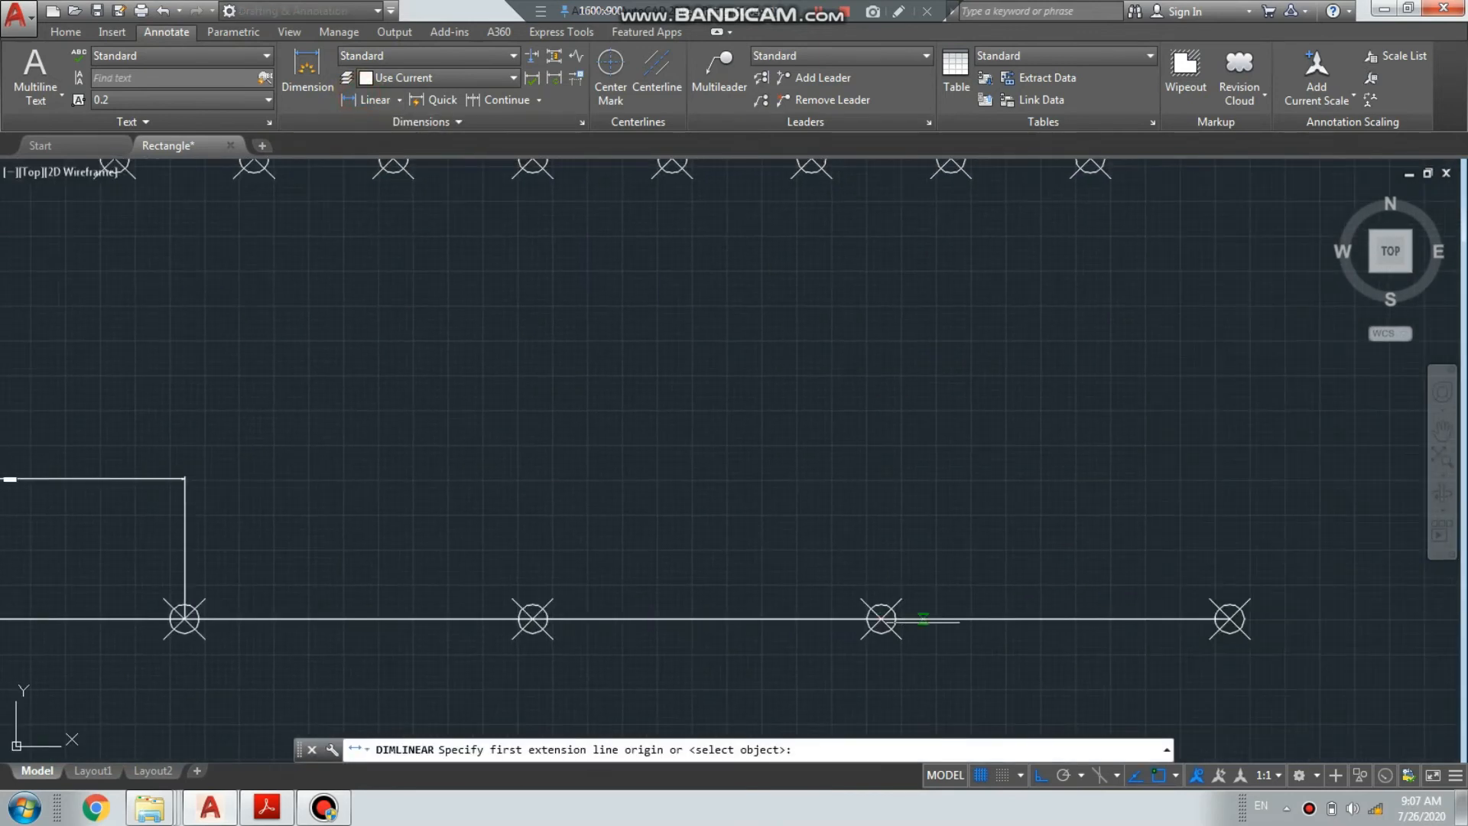
pyautogui.click(880, 618)
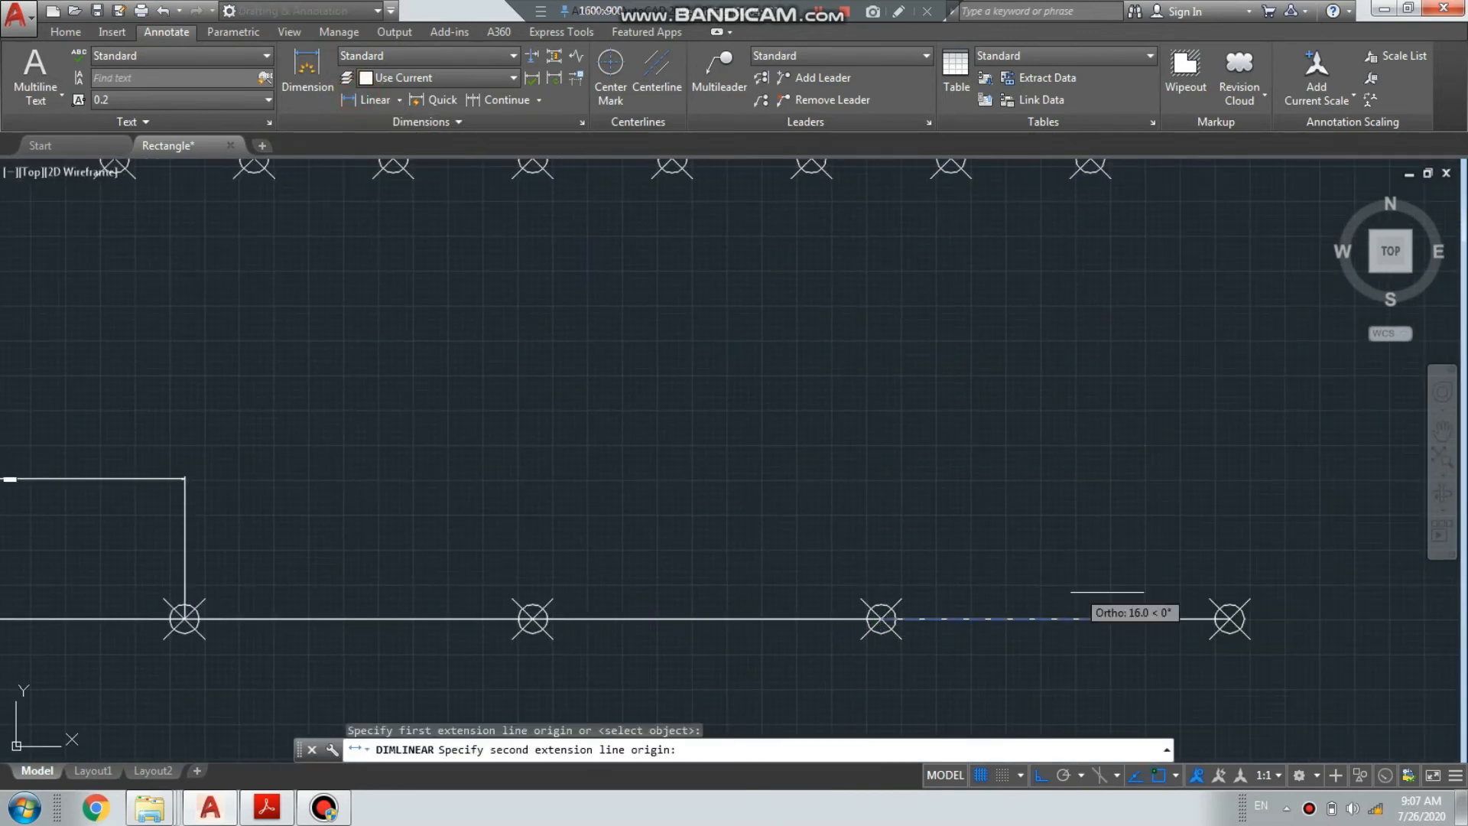
pyautogui.click(1229, 617)
pyautogui.click(1114, 485)
pyautogui.scroll(6, 1075, 485)
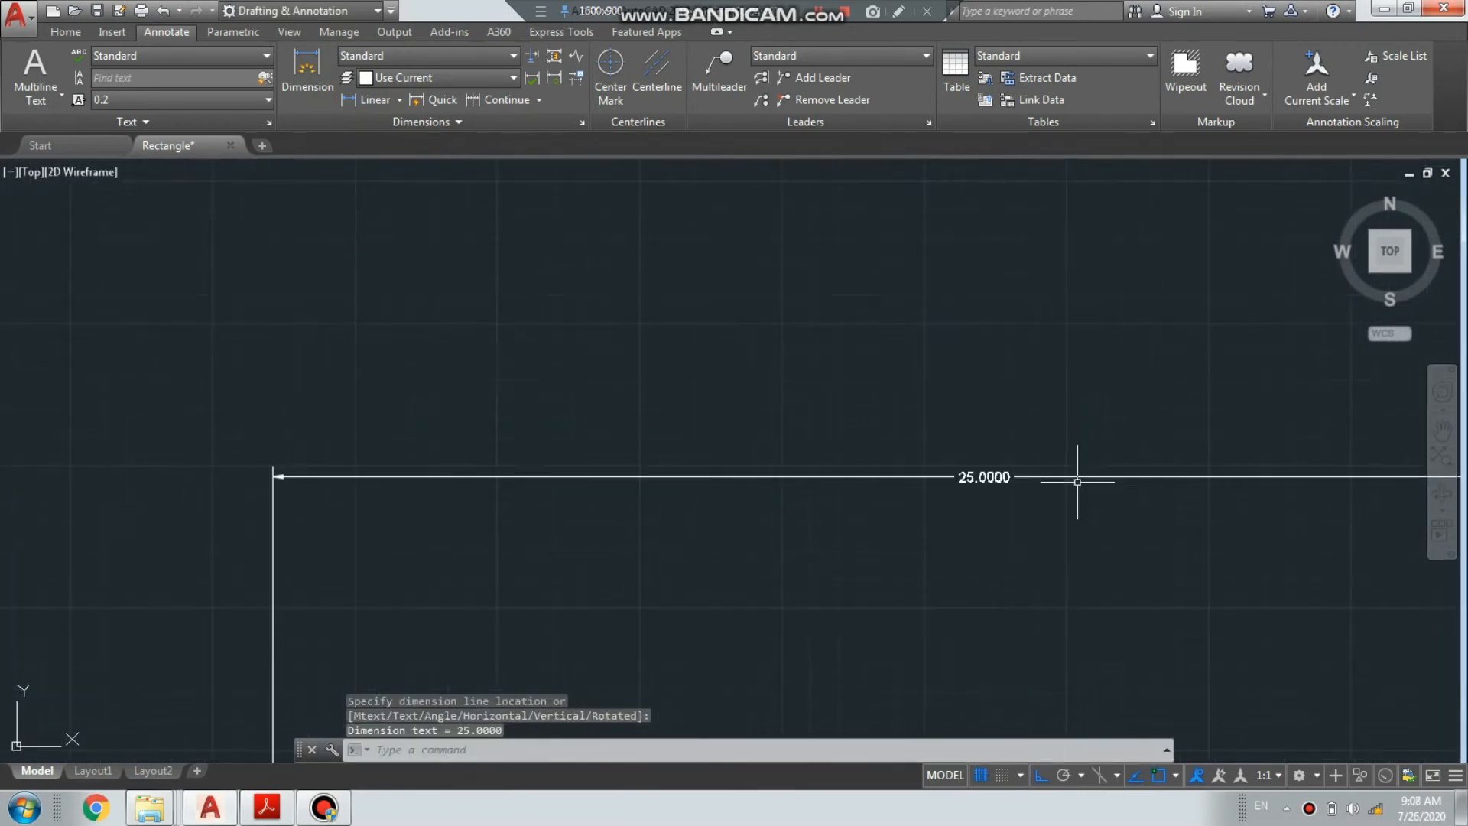
pyautogui.scroll(-6, 1078, 482)
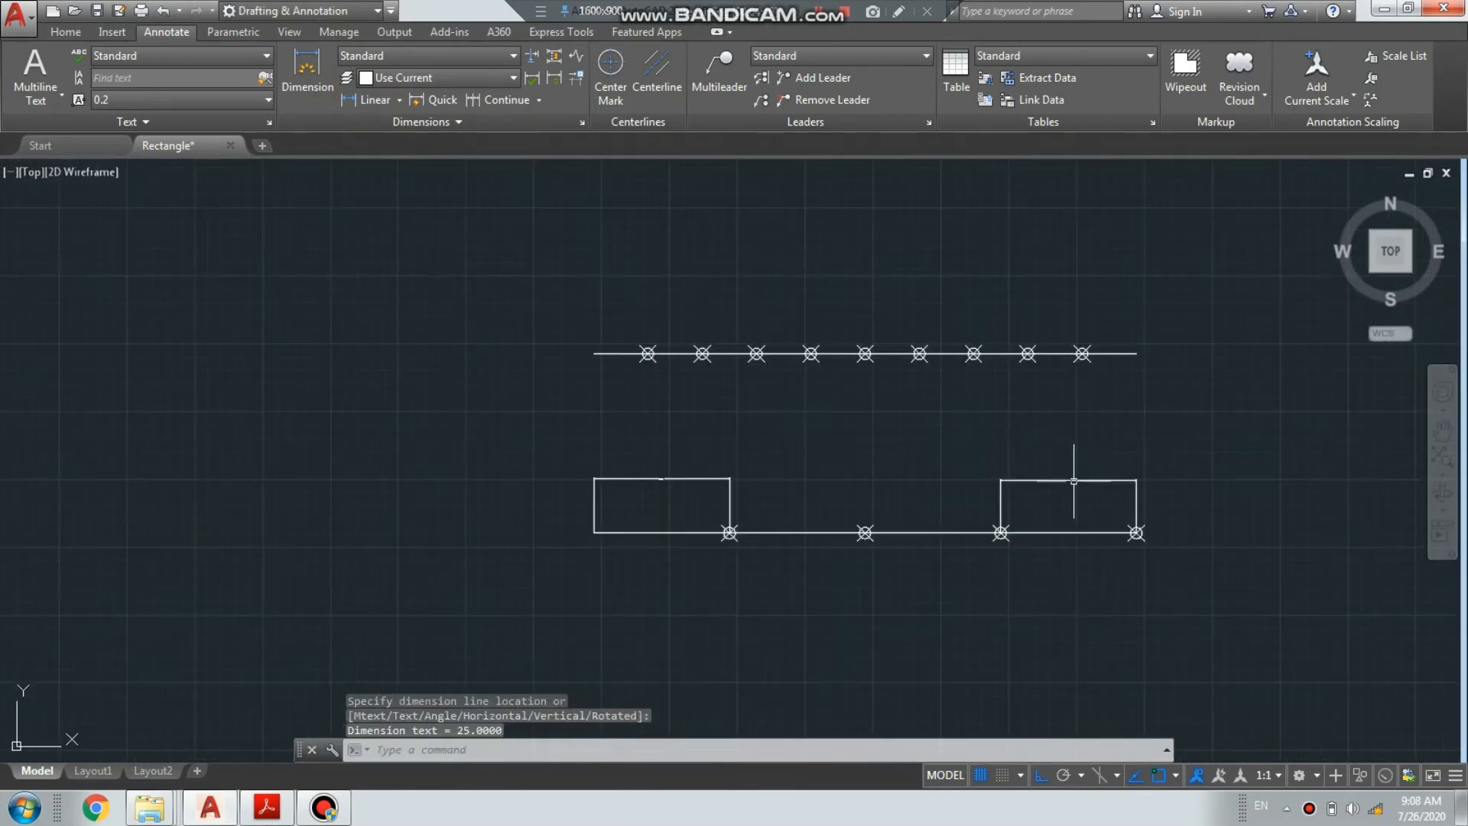
# Draw a horizontal line 200 units long in the empty area to the right of the existing lines
pyautogui.click(68, 33)
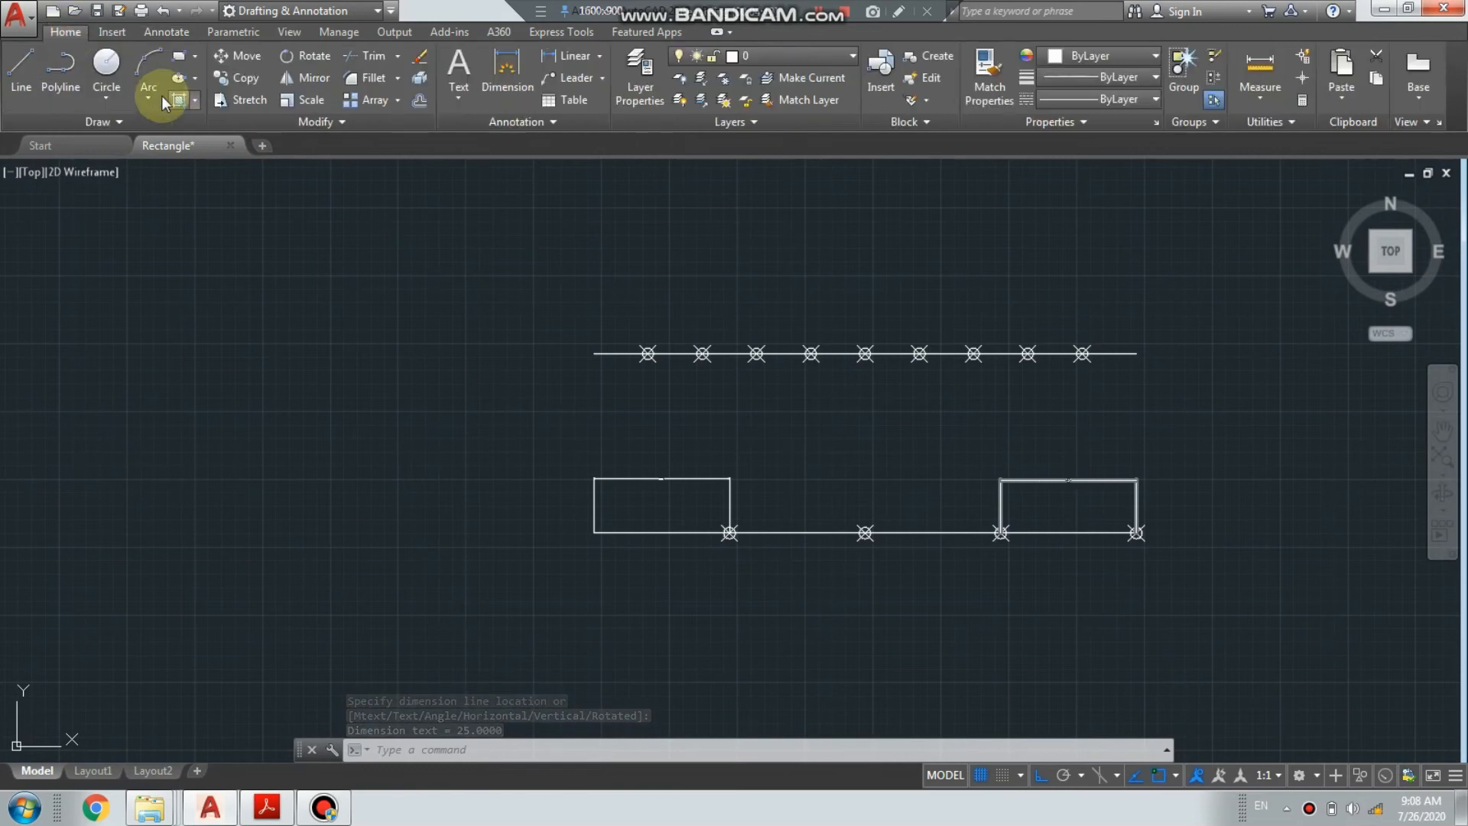
pyautogui.click(122, 122)
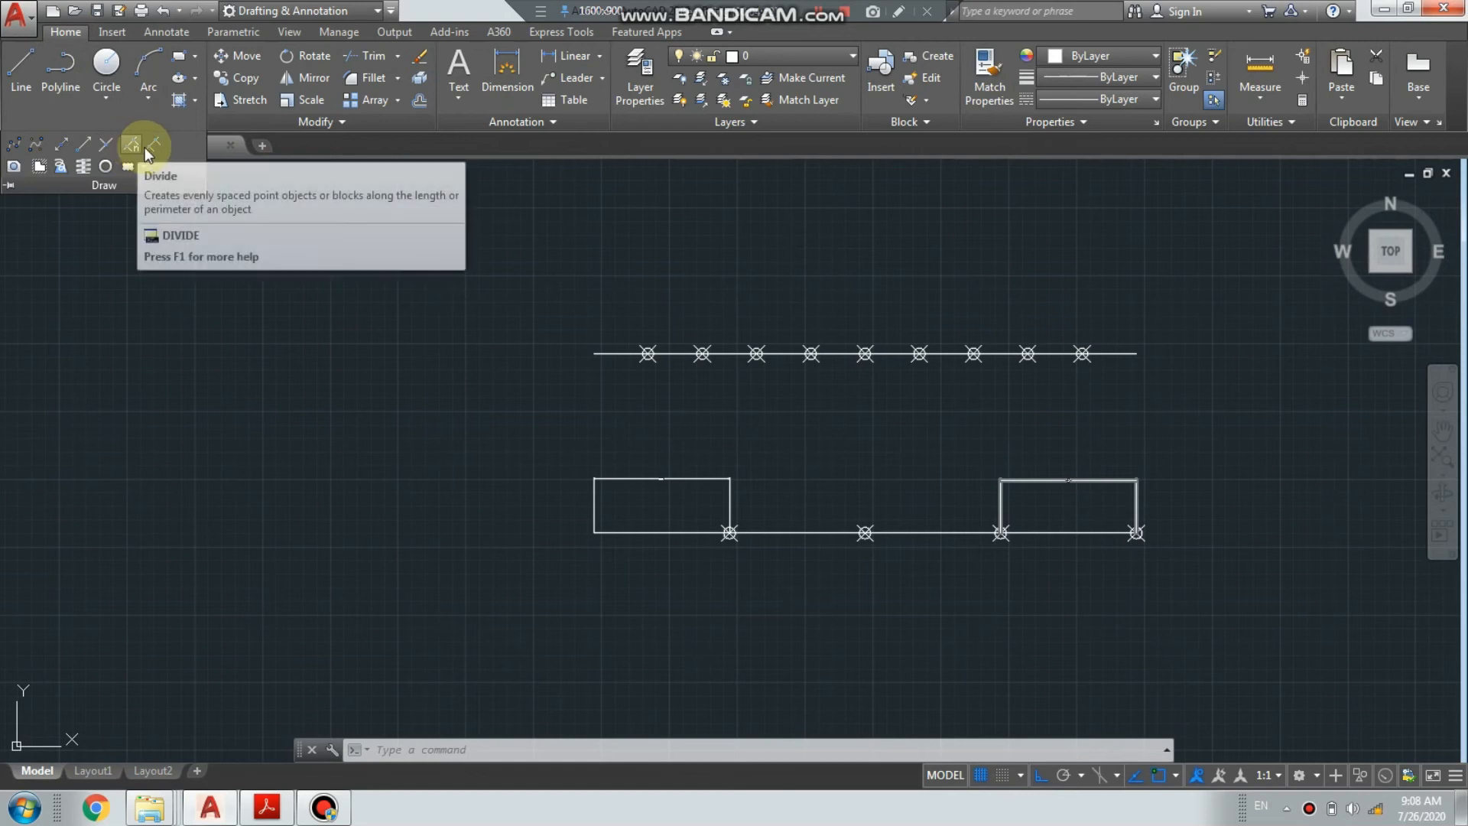
pyautogui.scroll(-6, 175, 310)
pyautogui.scroll(4, 425, 311)
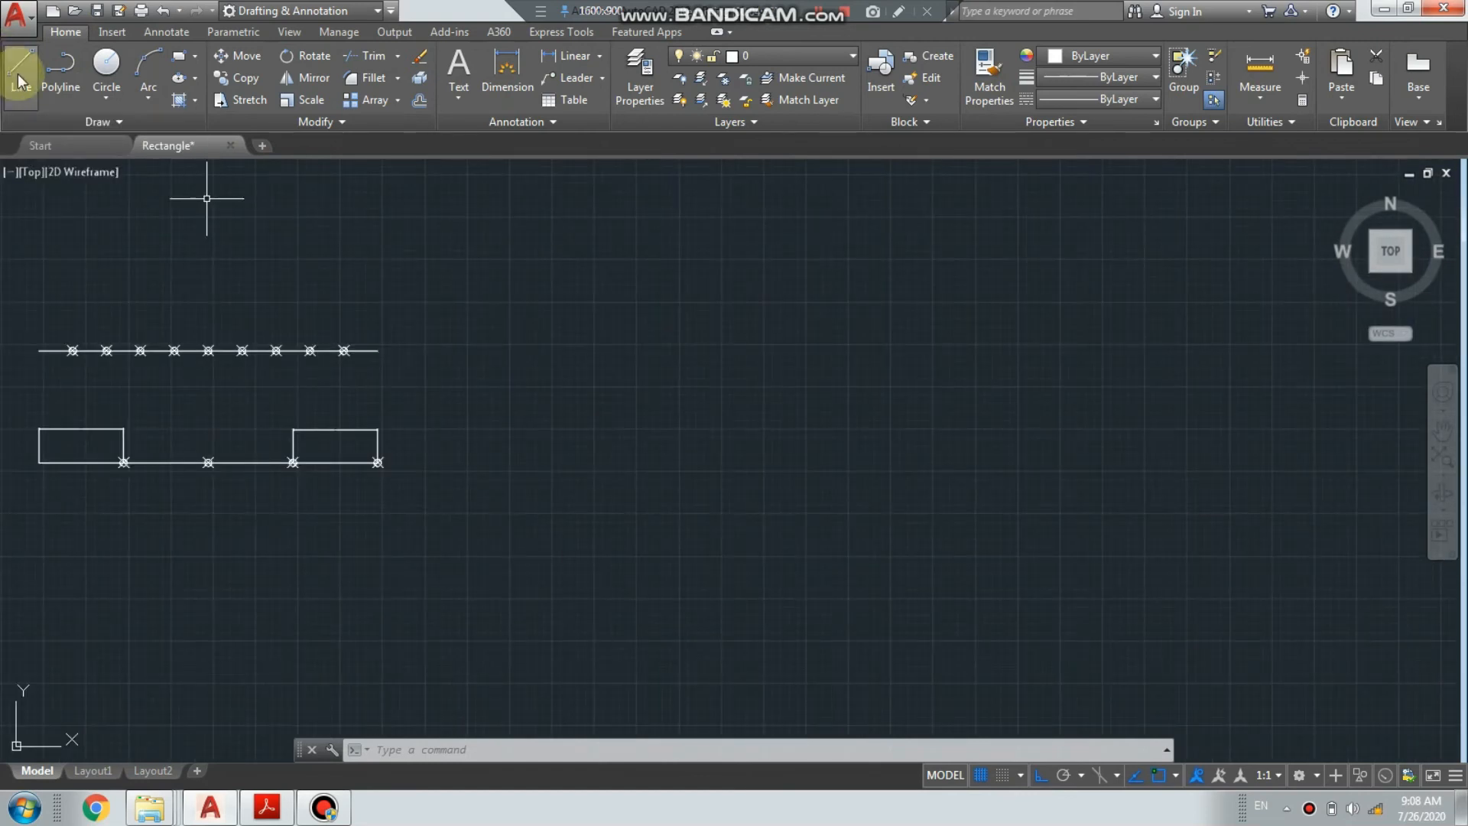
pyautogui.click(17, 67)
pyautogui.click(502, 287)
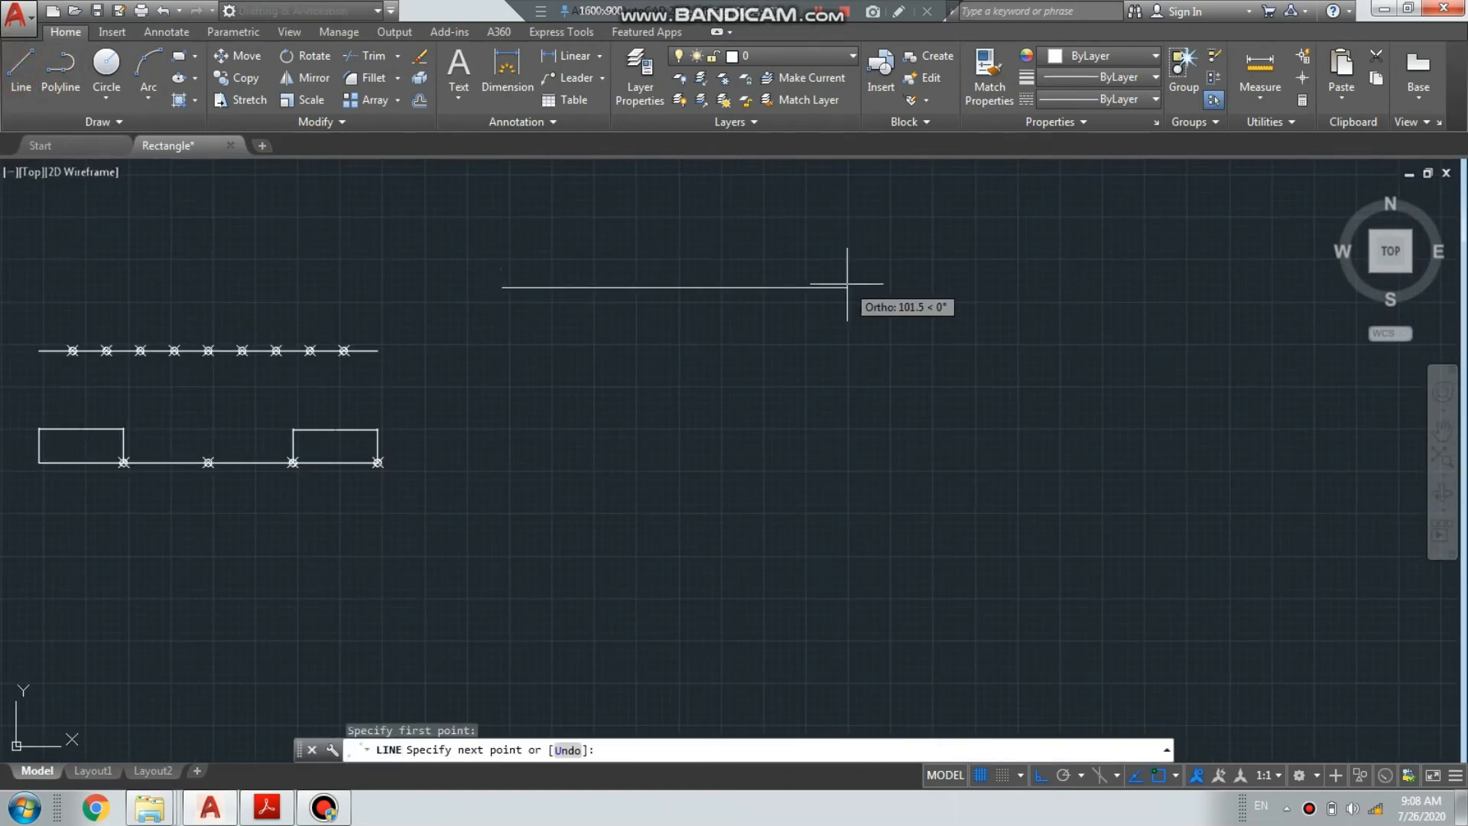
pyautogui.write('200')
pyautogui.press('Return')
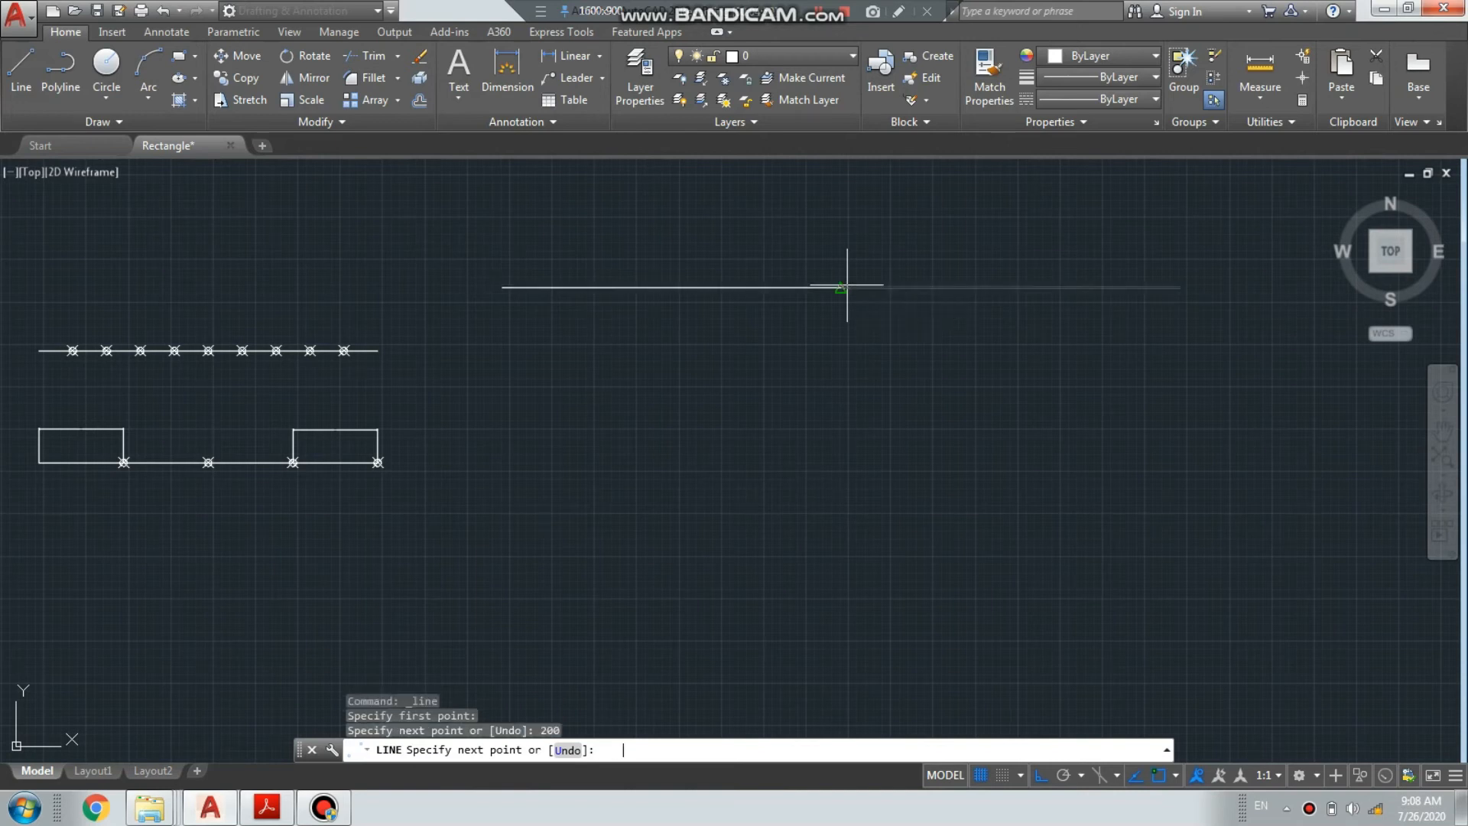
pyautogui.rightClick(887, 264)
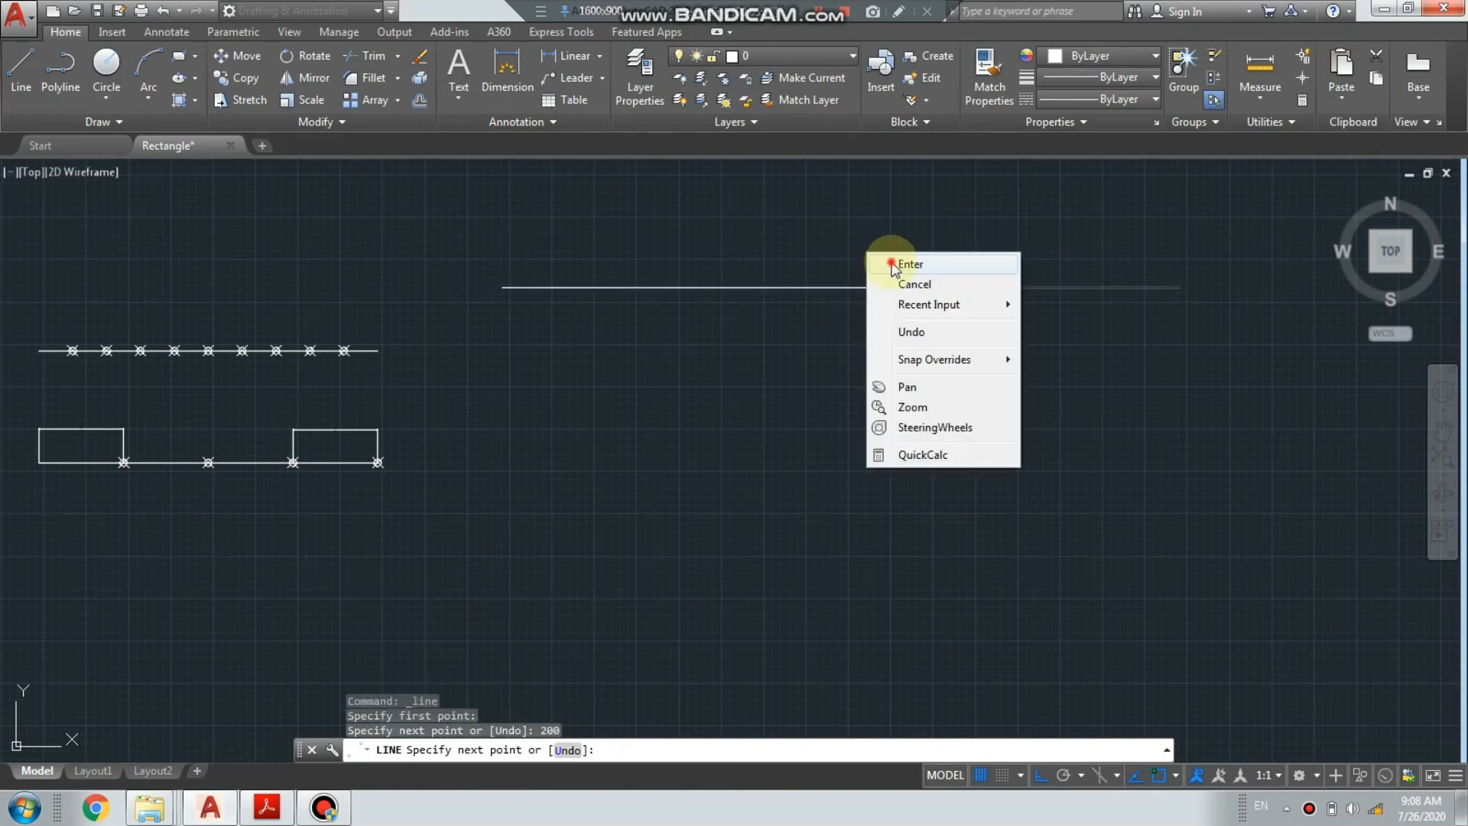
pyautogui.click(892, 265)
# Divide the 200-unit line into 25 equal segments marked with points
pyautogui.click(52, 122)
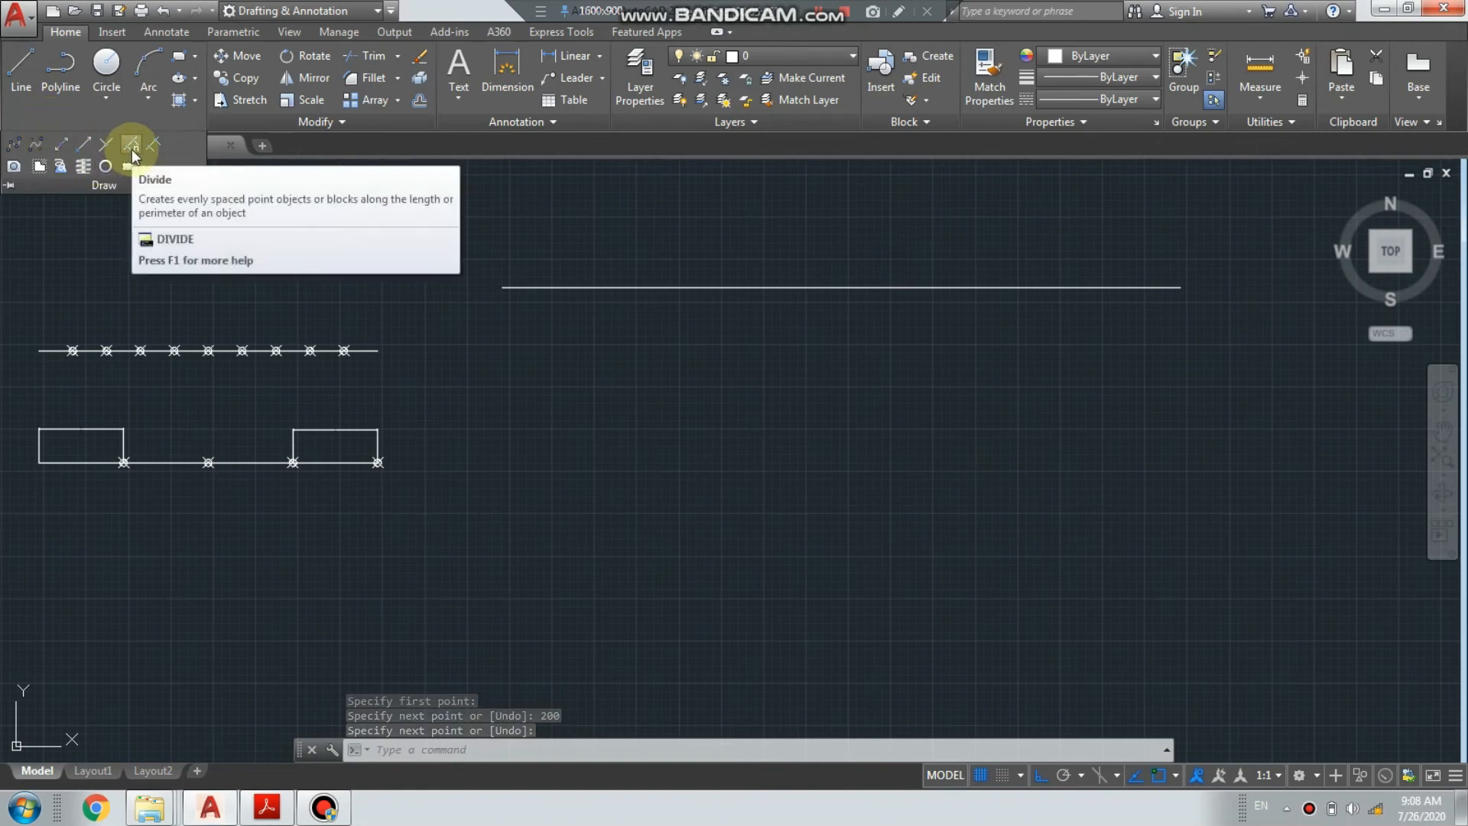
pyautogui.click(131, 149)
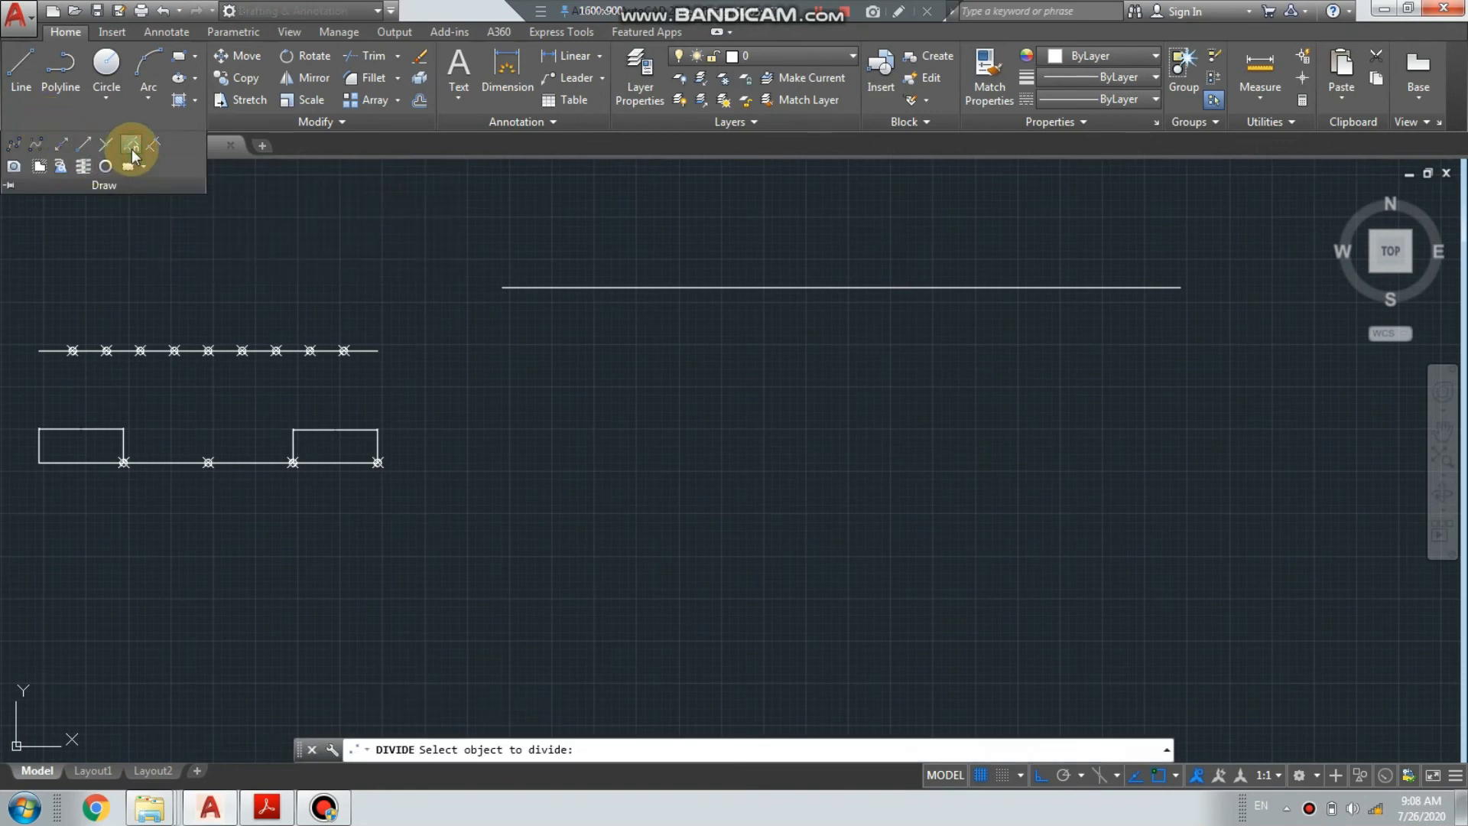
pyautogui.click(549, 288)
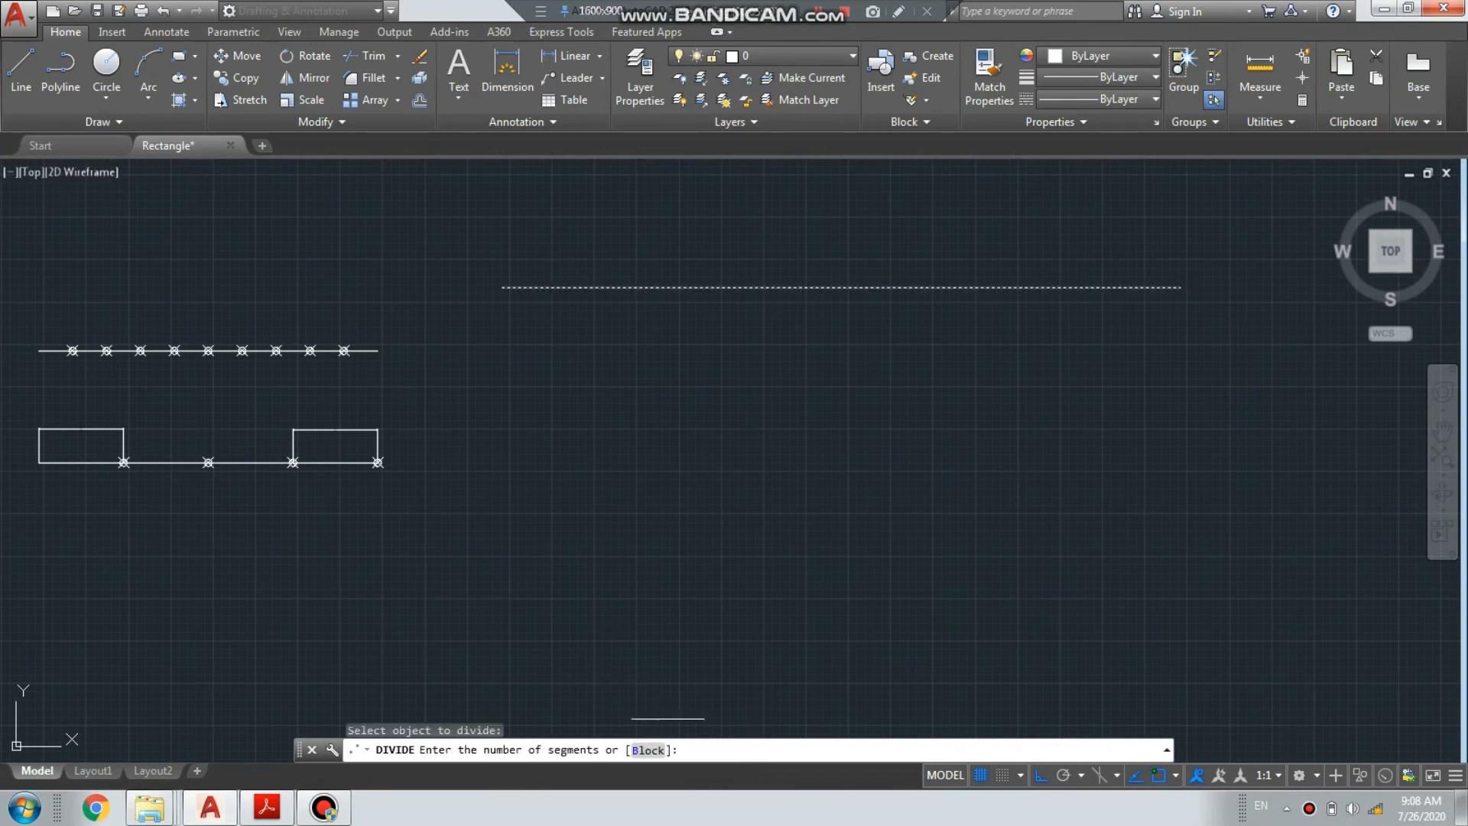
pyautogui.click(707, 750)
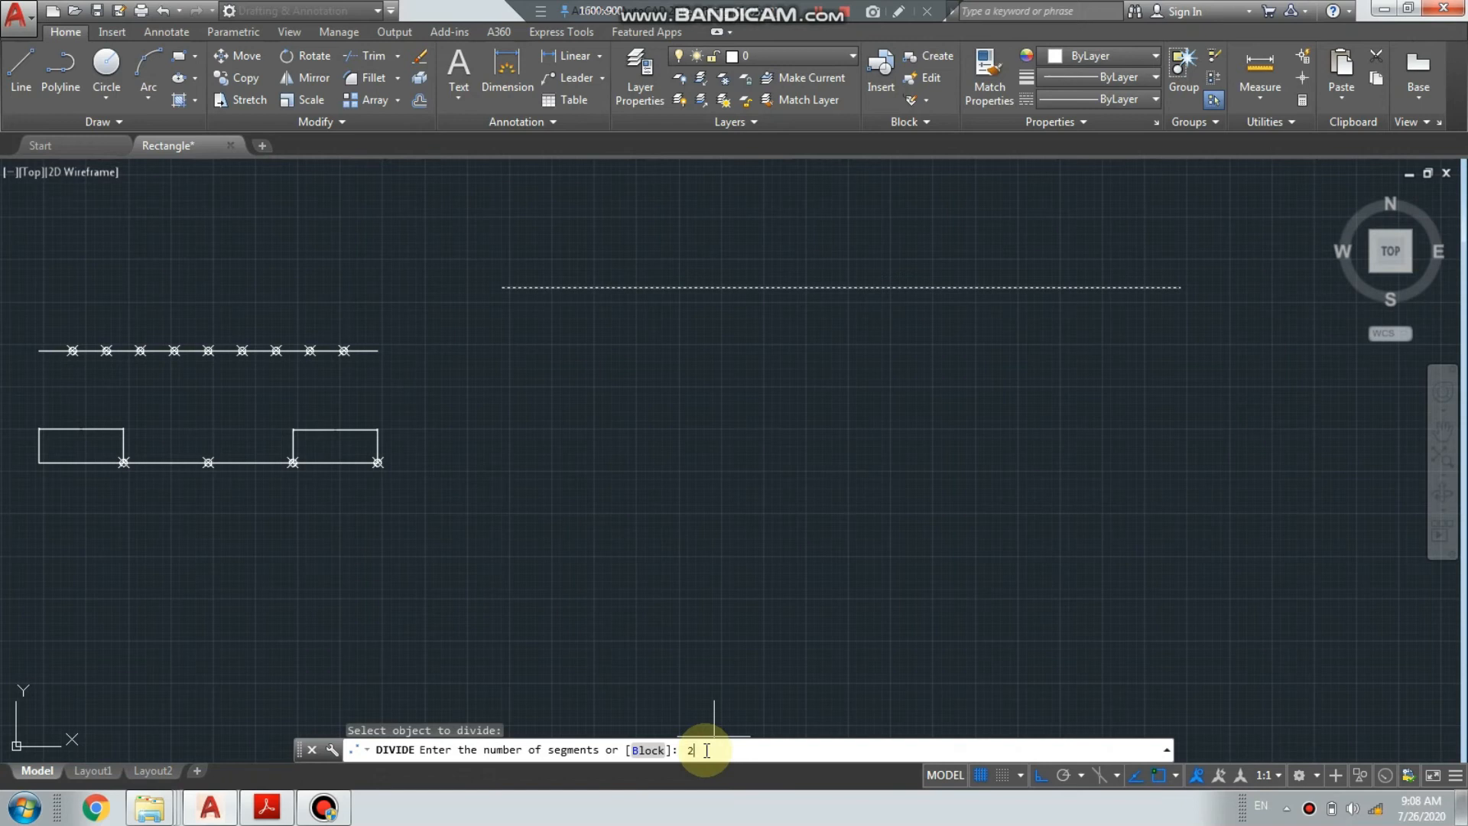
pyautogui.press('Return')
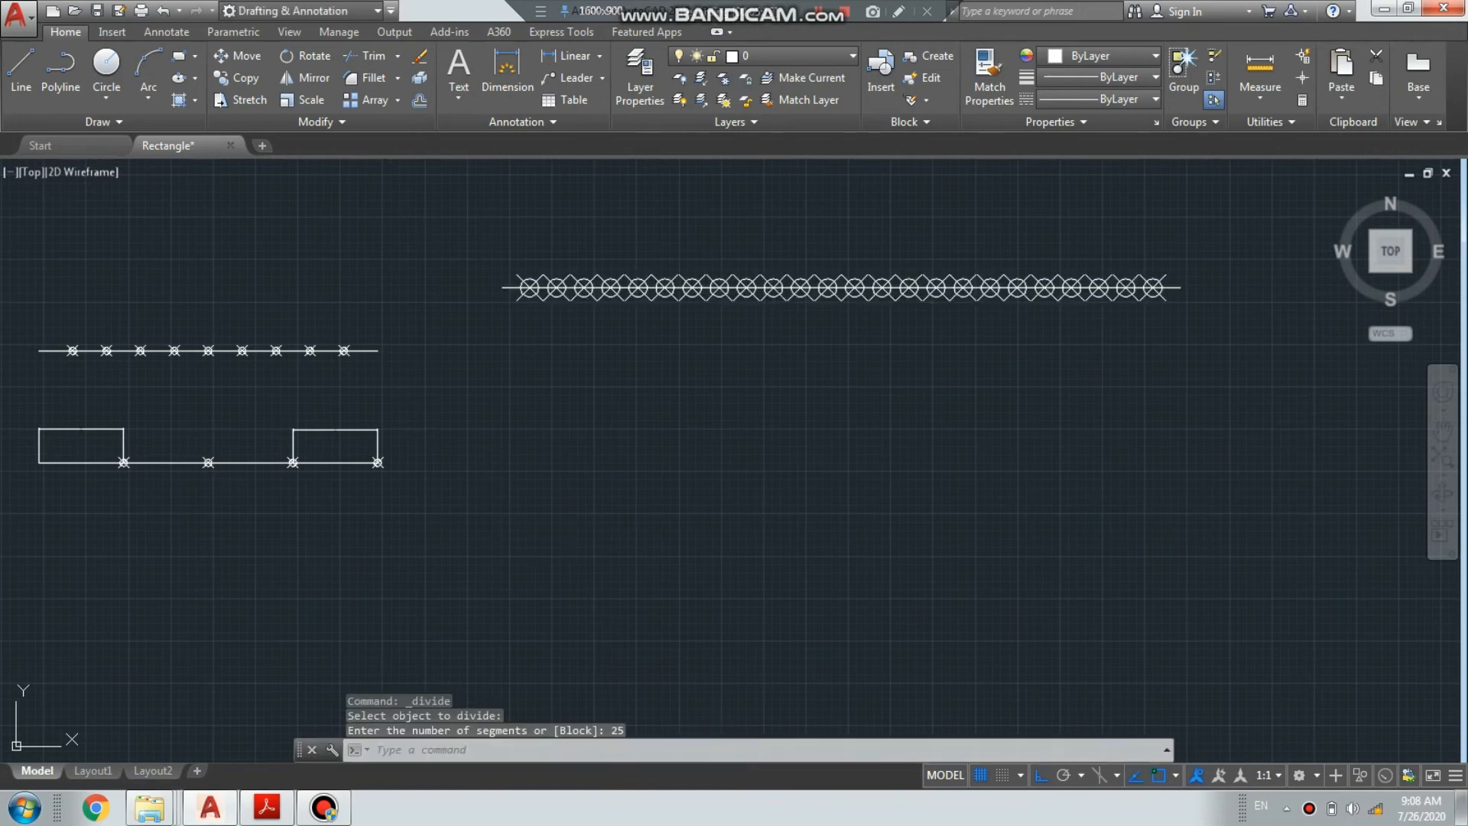
pyautogui.scroll(2, 568, 216)
pyautogui.scroll(1, 569, 215)
pyautogui.scroll(1, 476, 400)
pyautogui.scroll(1, 375, 390)
pyautogui.scroll(1, 359, 386)
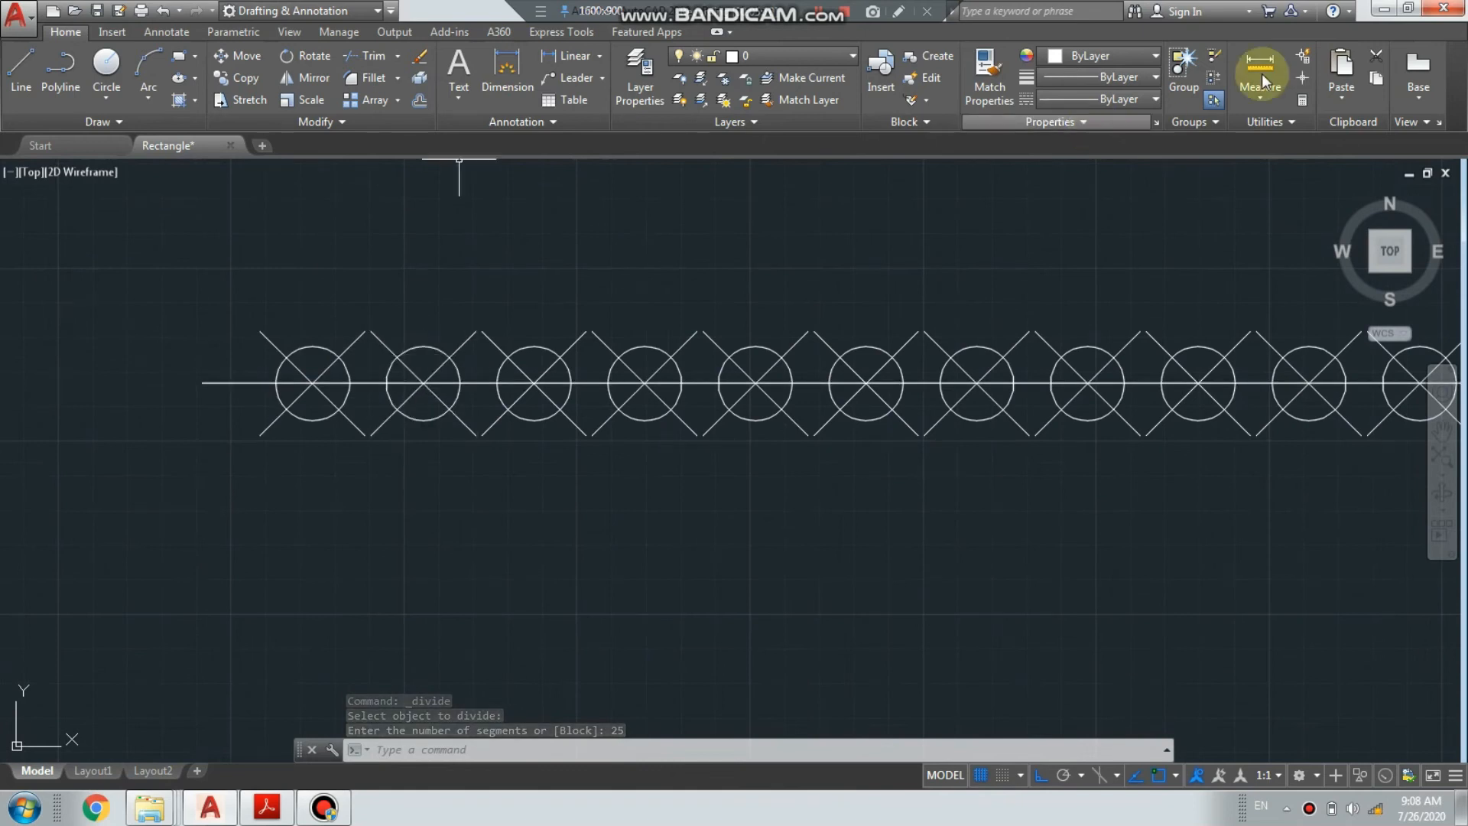
# Set the point size to 2% relative to the screen in the point style settings
pyautogui.click(1255, 123)
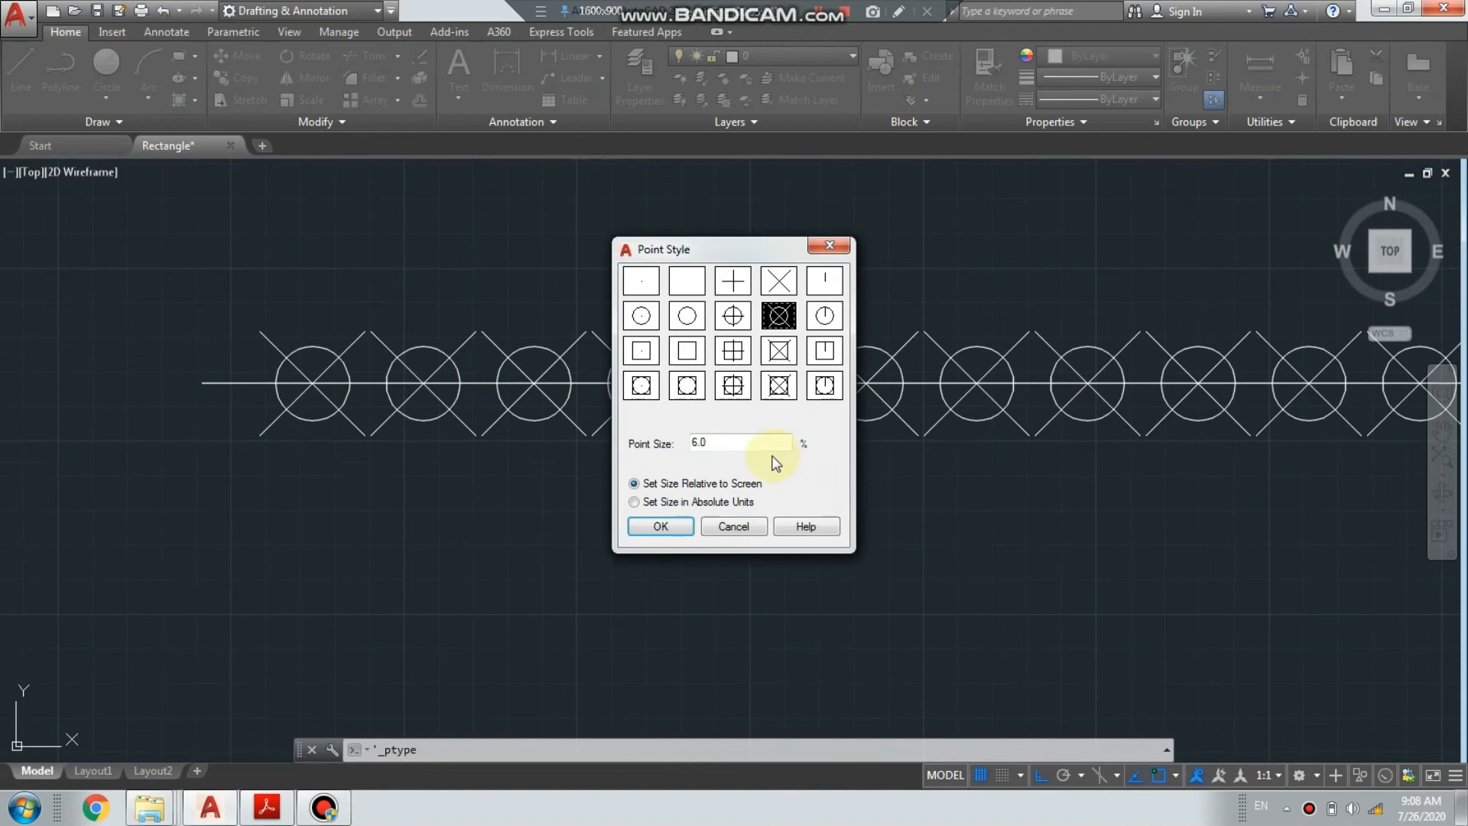
pyautogui.moveTo(754, 443); pyautogui.dragTo(676, 454)
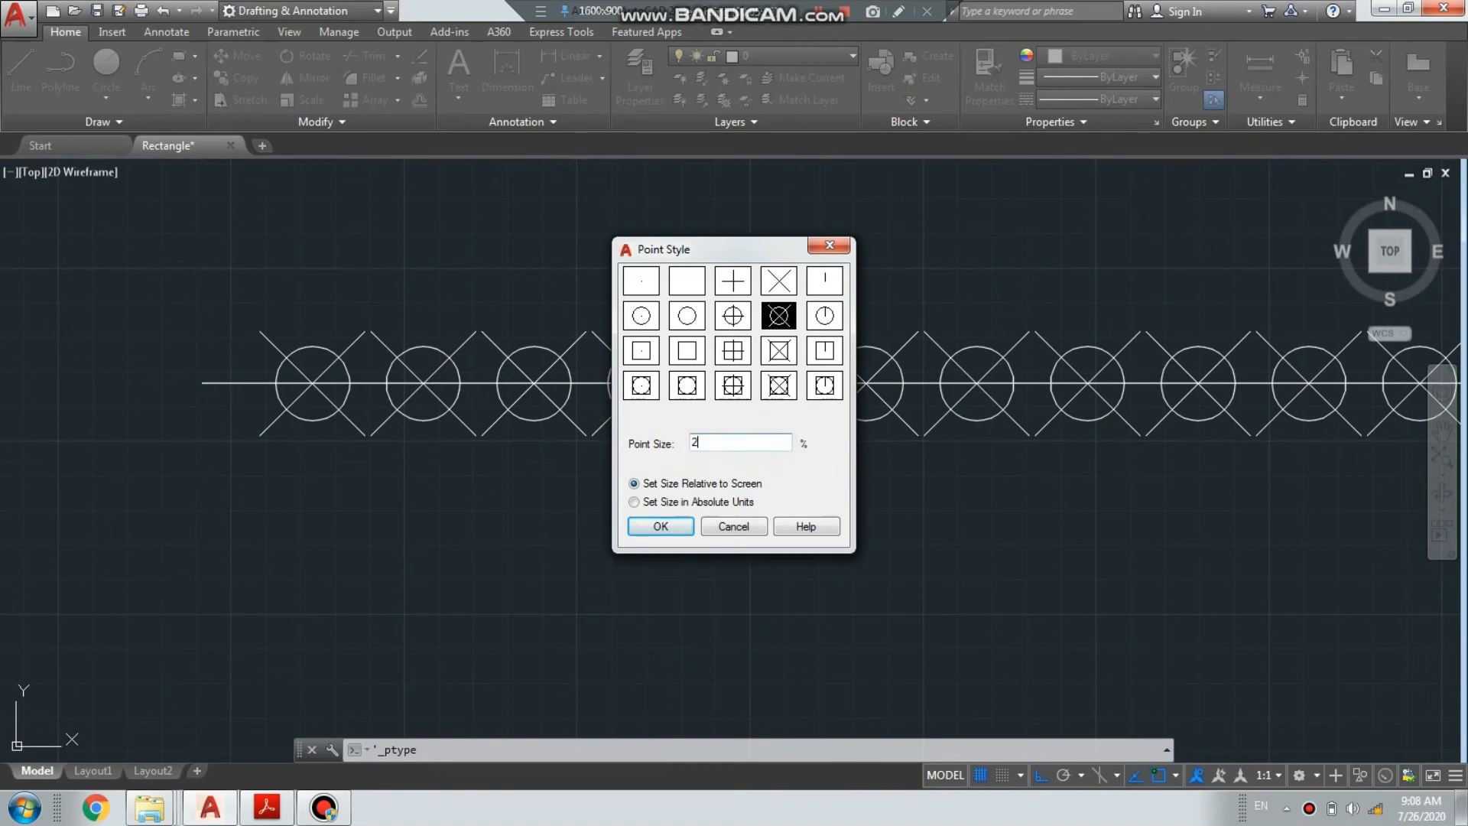
pyautogui.click(673, 526)
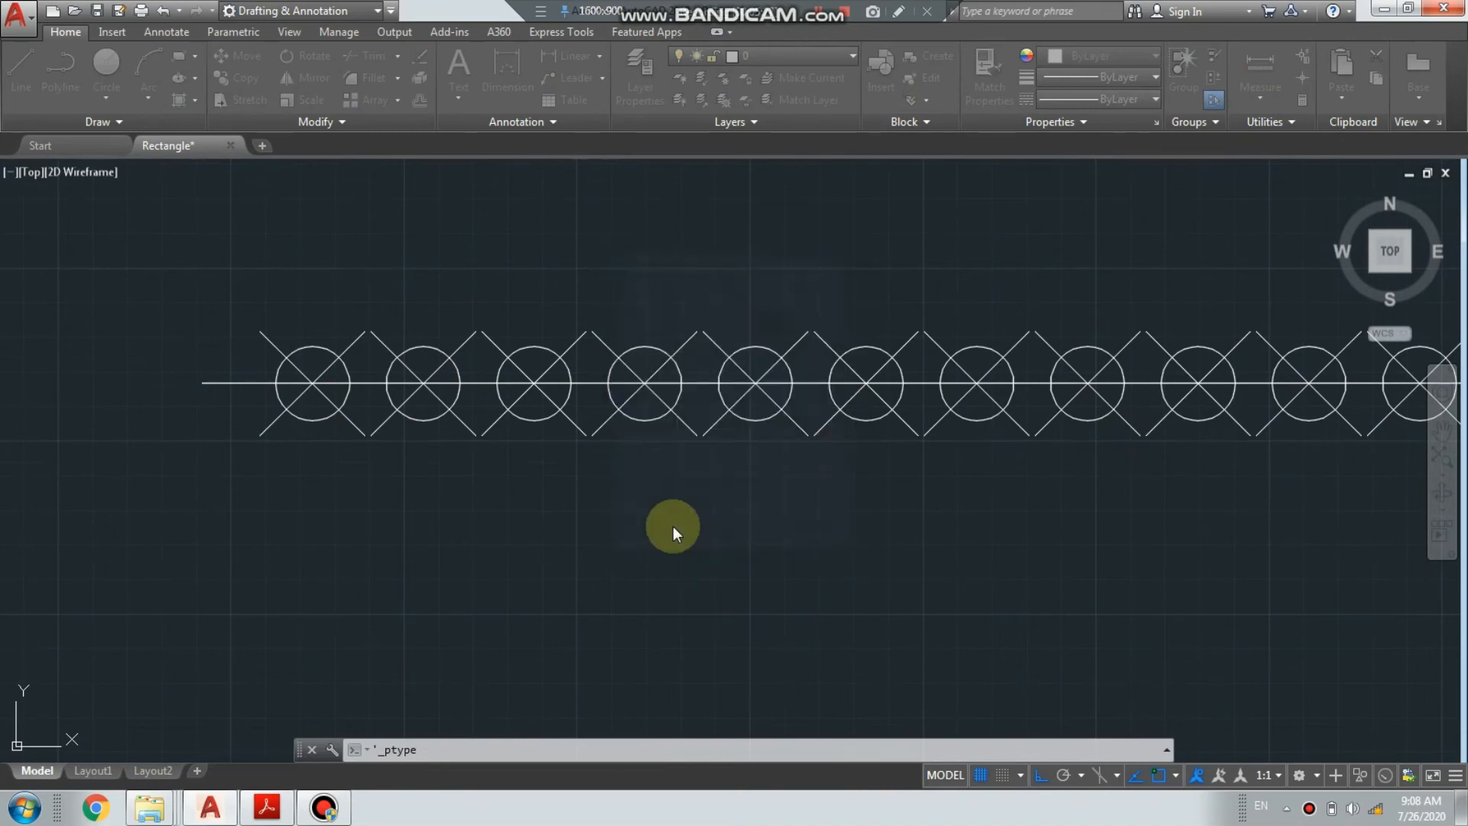
# Draw a horizontal line 200 units long below the line divided into 25 segments, starting under its left end
pyautogui.scroll(-4, 507, 434)
pyautogui.moveTo(570, 419); pyautogui.dragTo(317, 399, button='middle')
pyautogui.scroll(6, 1137, 393)
pyautogui.moveTo(1188, 366); pyautogui.dragTo(1134, 420, button='middle')
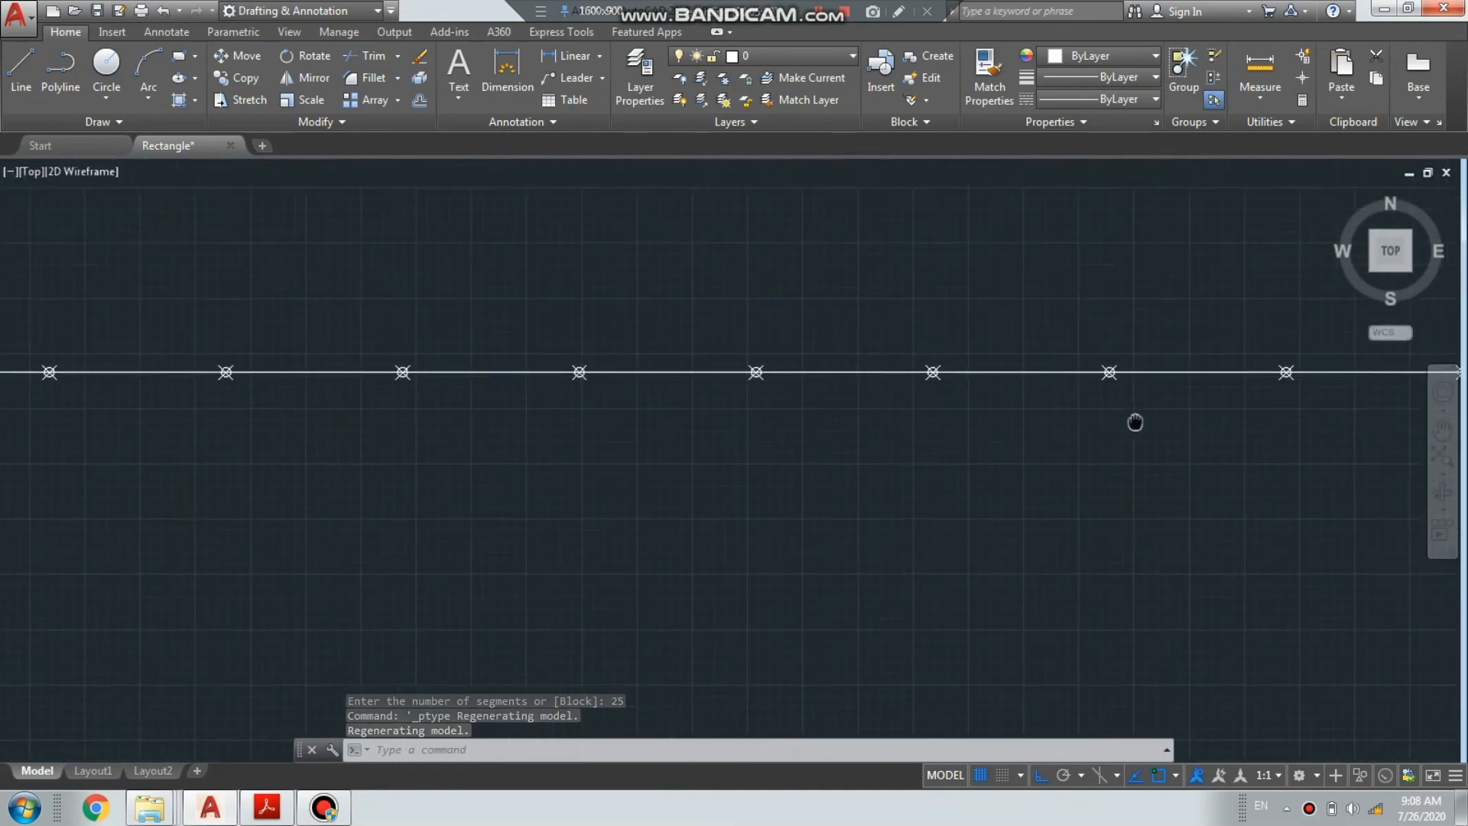
pyautogui.scroll(-2, 1134, 420)
pyautogui.scroll(-4, 918, 406)
pyautogui.moveTo(501, 505); pyautogui.dragTo(735, 462, button='middle')
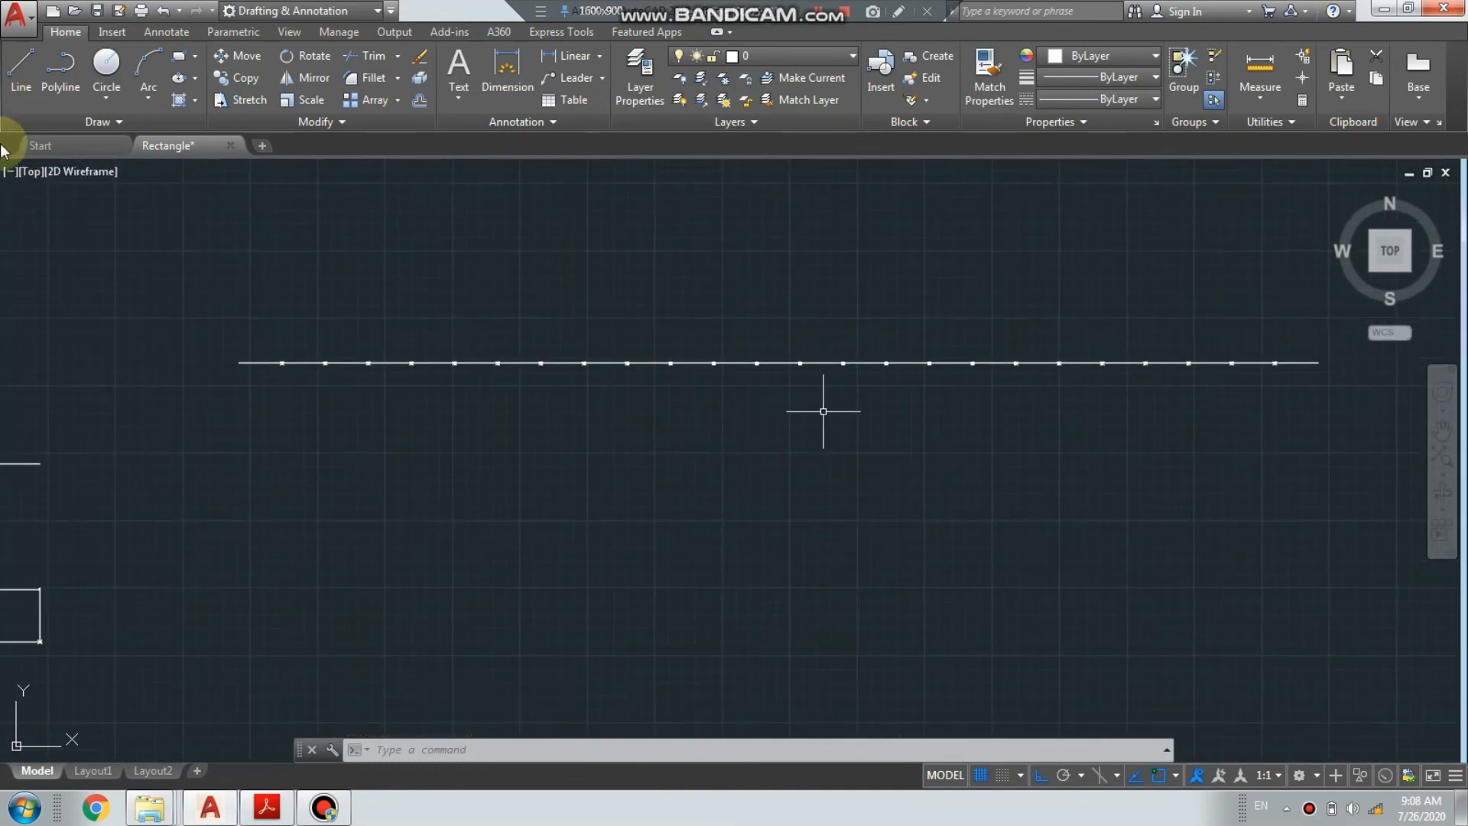
pyautogui.click(20, 73)
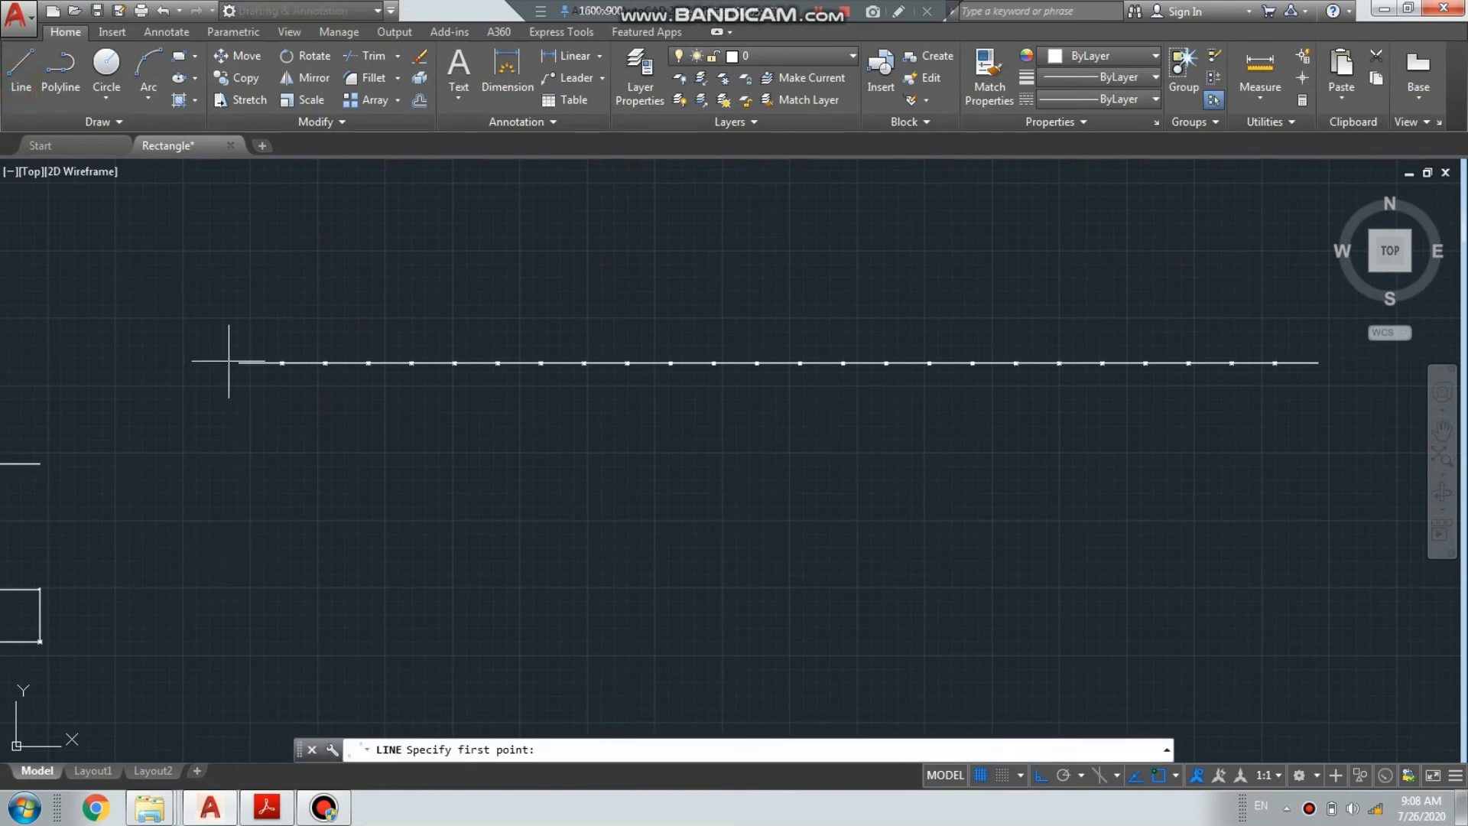
pyautogui.click(239, 582)
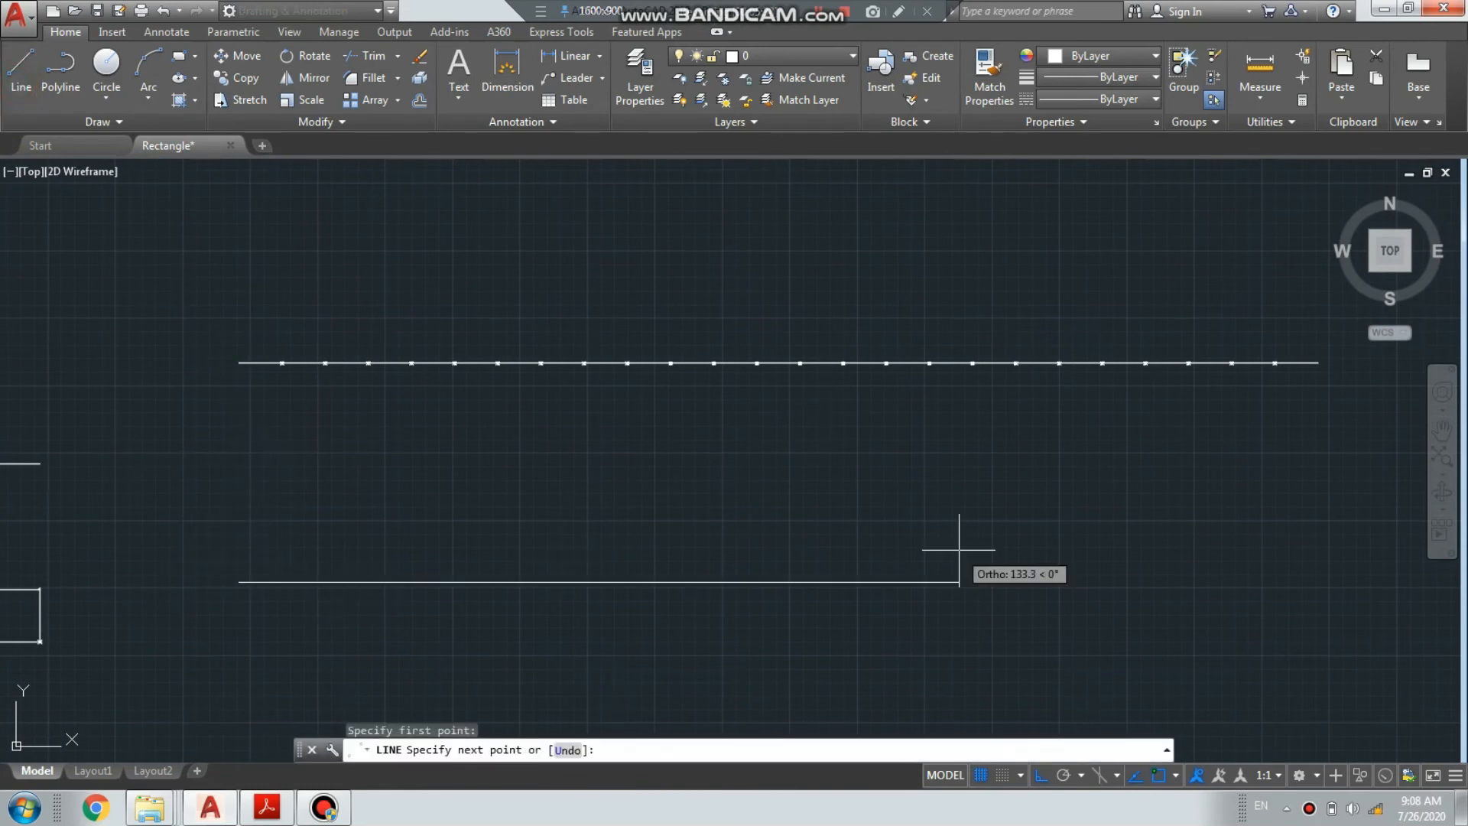
pyautogui.write('200')
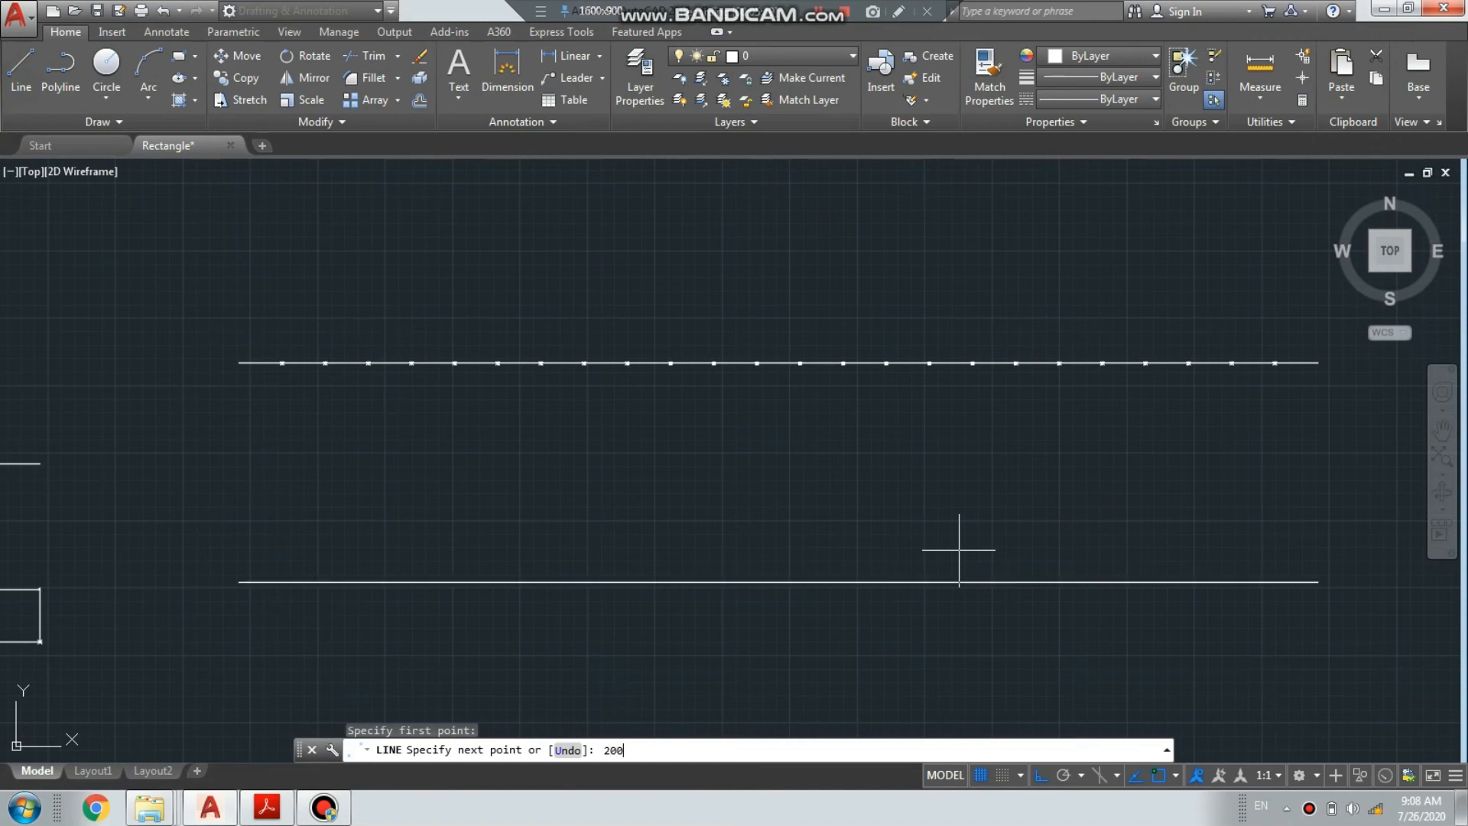
pyautogui.press('Return')
pyautogui.rightClick(1047, 307)
pyautogui.click(1071, 306)
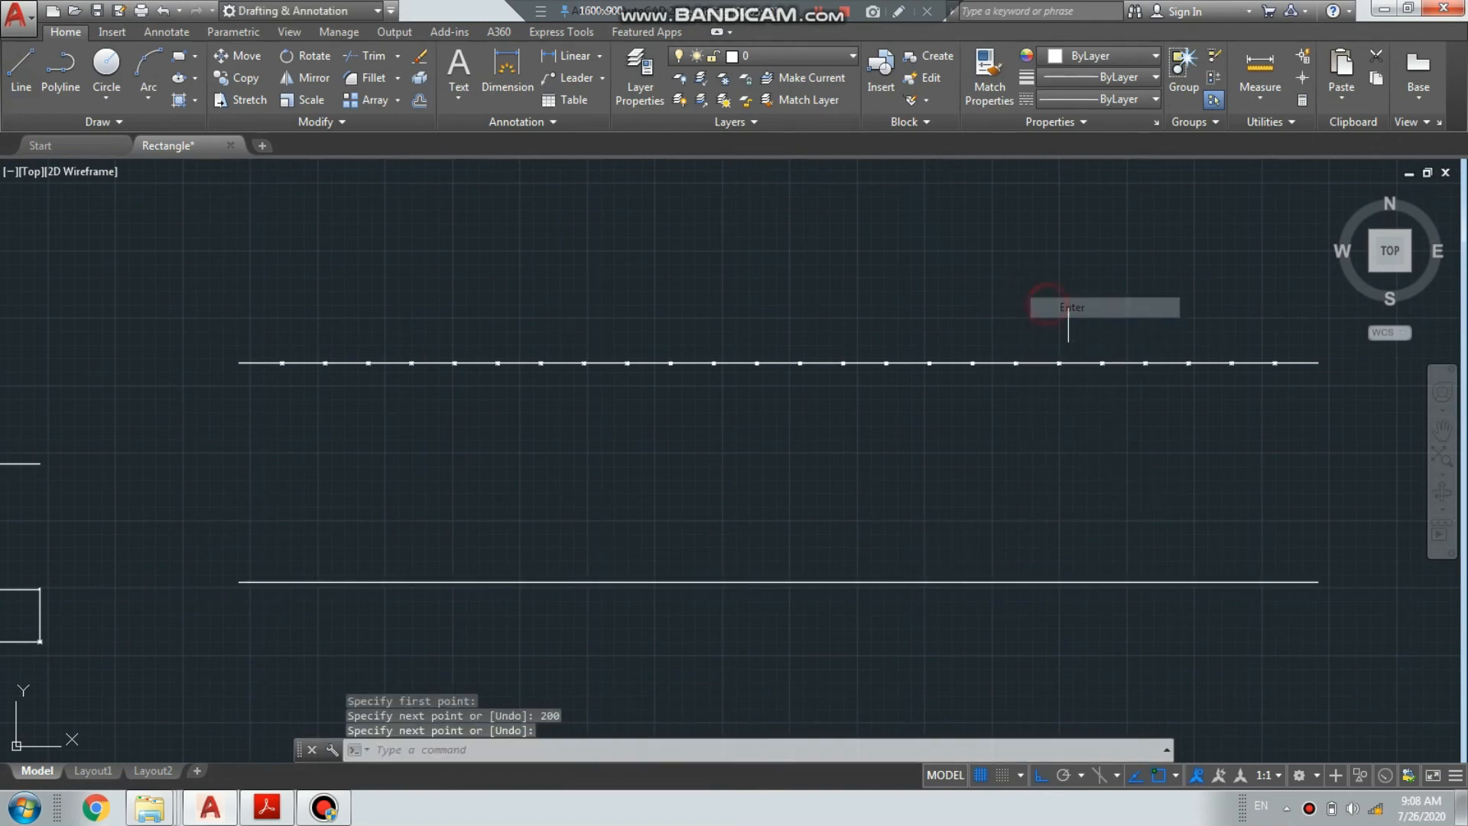
# Mark points along the new lower line at intervals of 33 units with the Measure tool
pyautogui.click(105, 124)
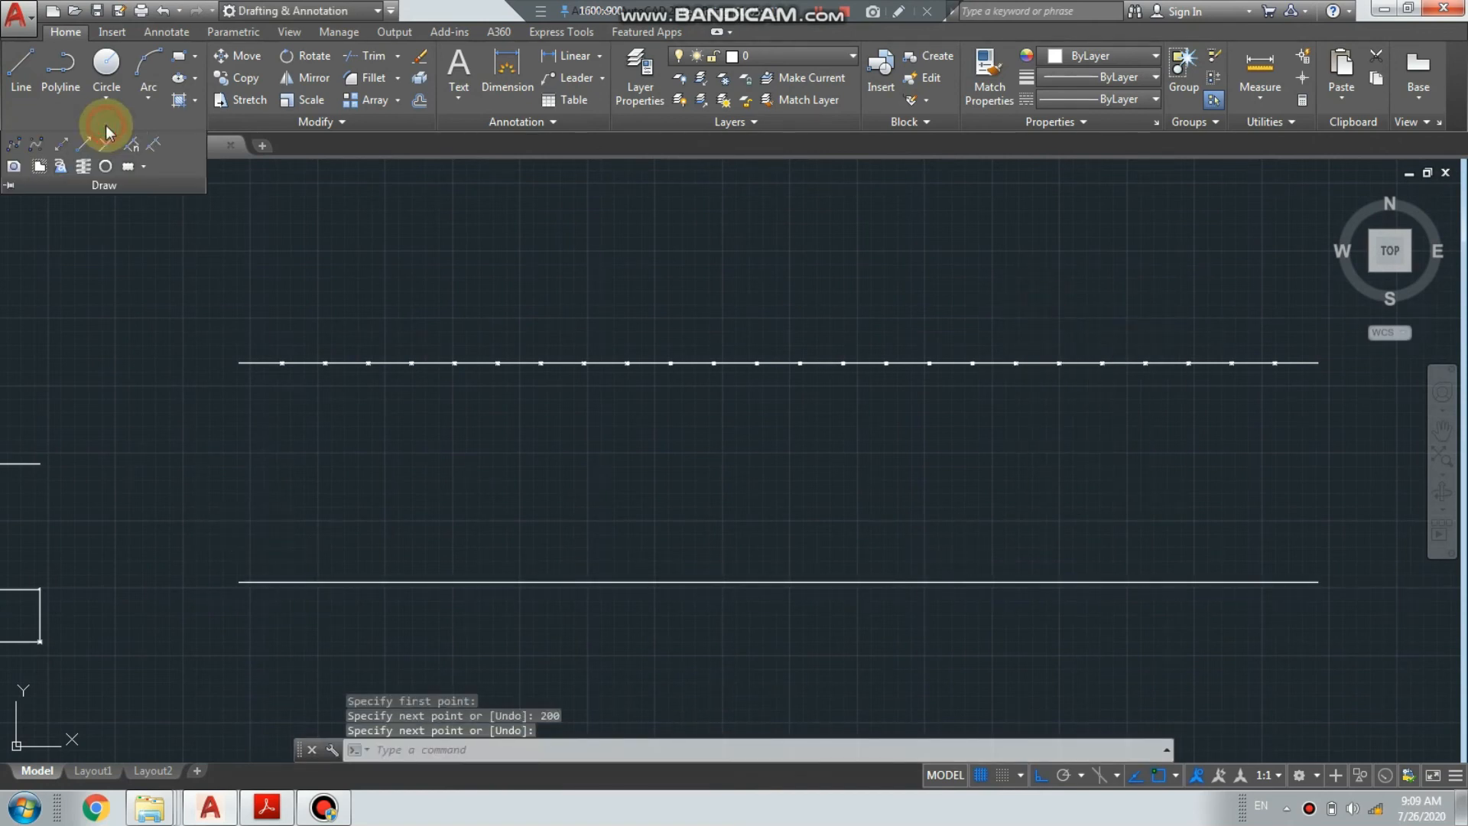
pyautogui.click(149, 145)
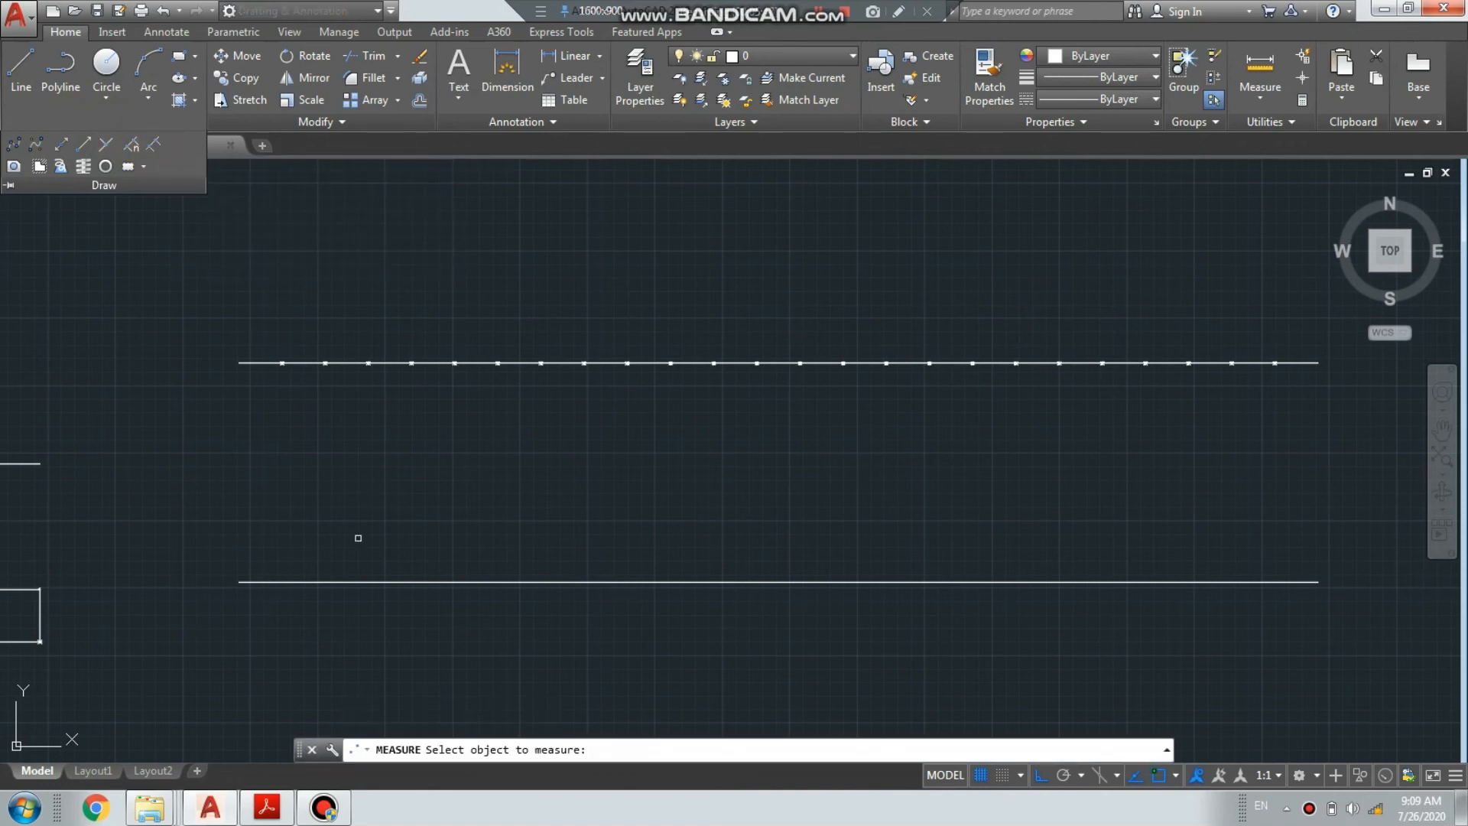
pyautogui.click(364, 580)
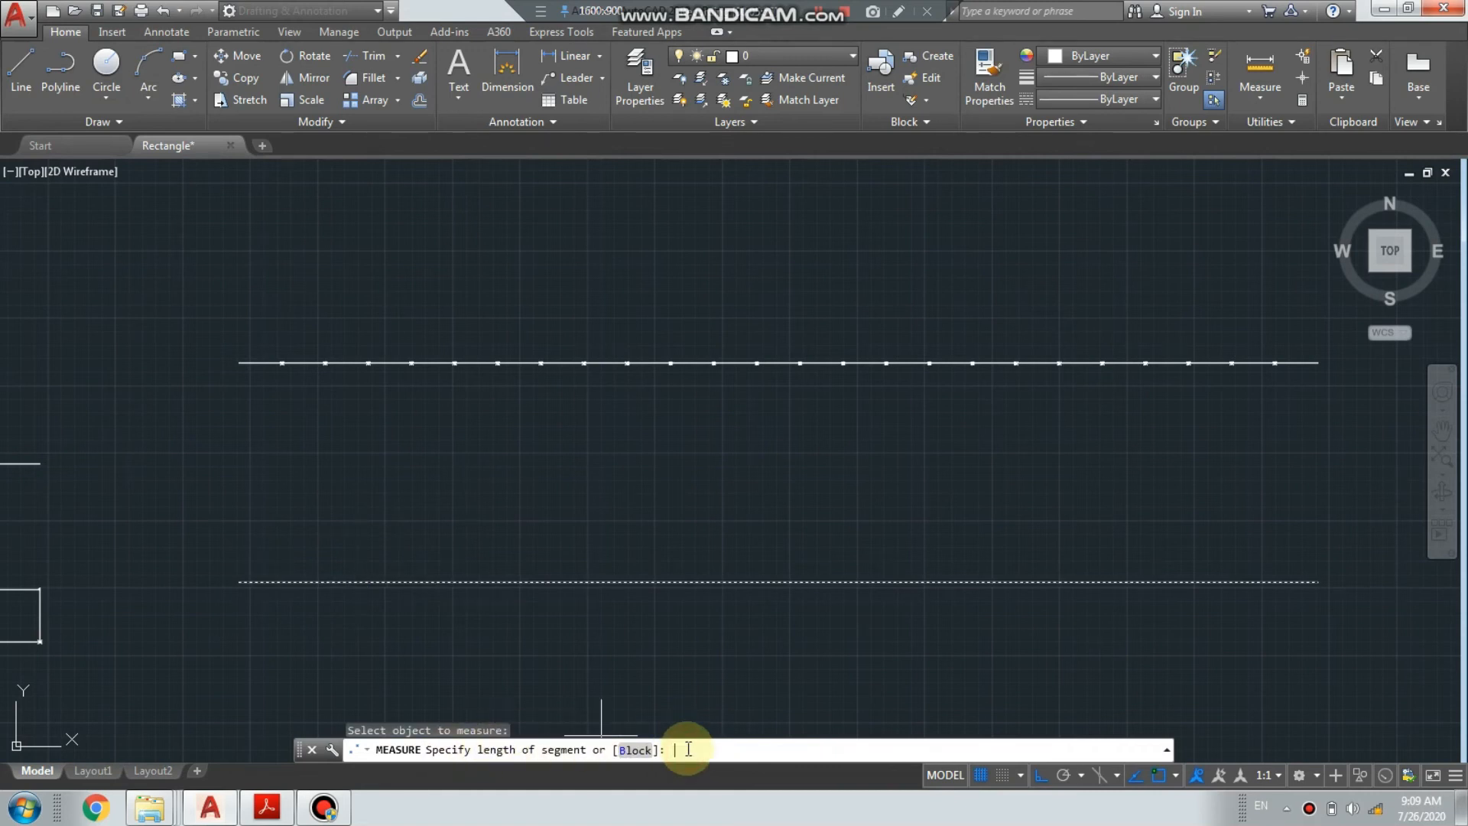
pyautogui.press('Return')
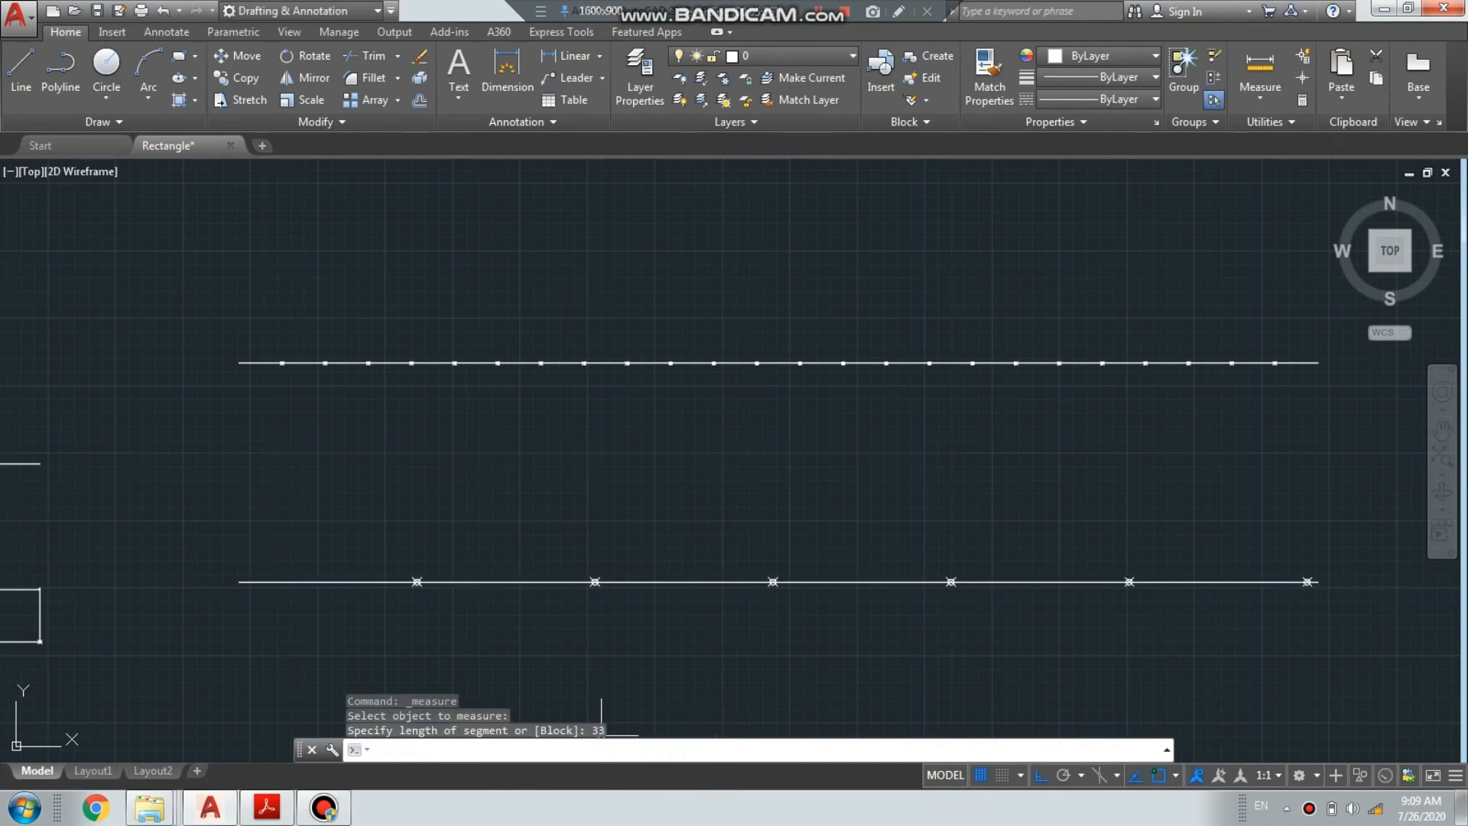
# Add a linear dimension above the lower line between its second and third points, and check its value up close
pyautogui.scroll(2, 1324, 585)
pyautogui.moveTo(1445, 585); pyautogui.dragTo(1044, 590, button='middle')
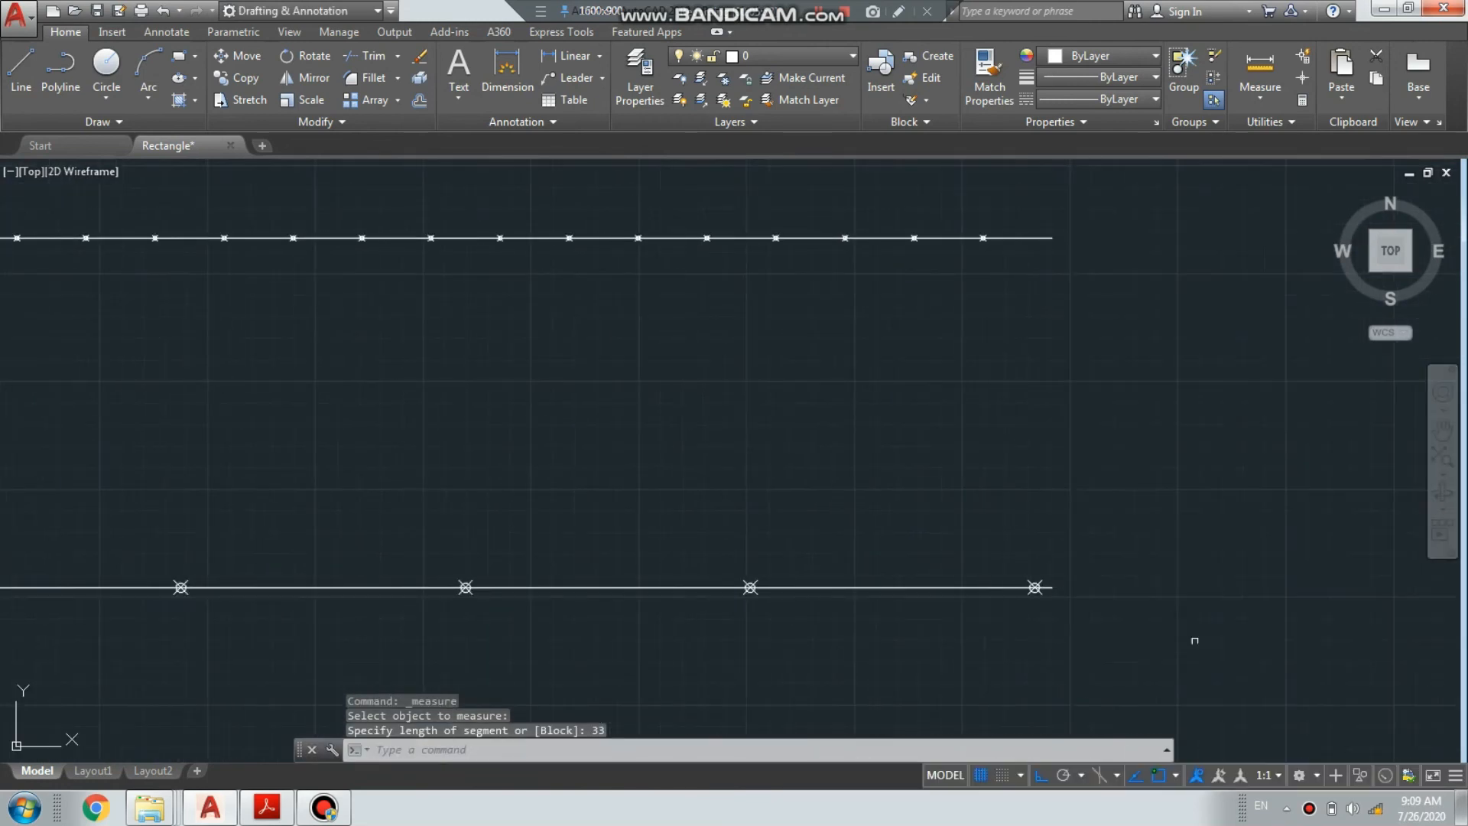
pyautogui.scroll(4, 1169, 647)
pyautogui.scroll(-3, 938, 493)
pyautogui.moveTo(609, 559); pyautogui.dragTo(1073, 502, button='middle')
pyautogui.click(508, 71)
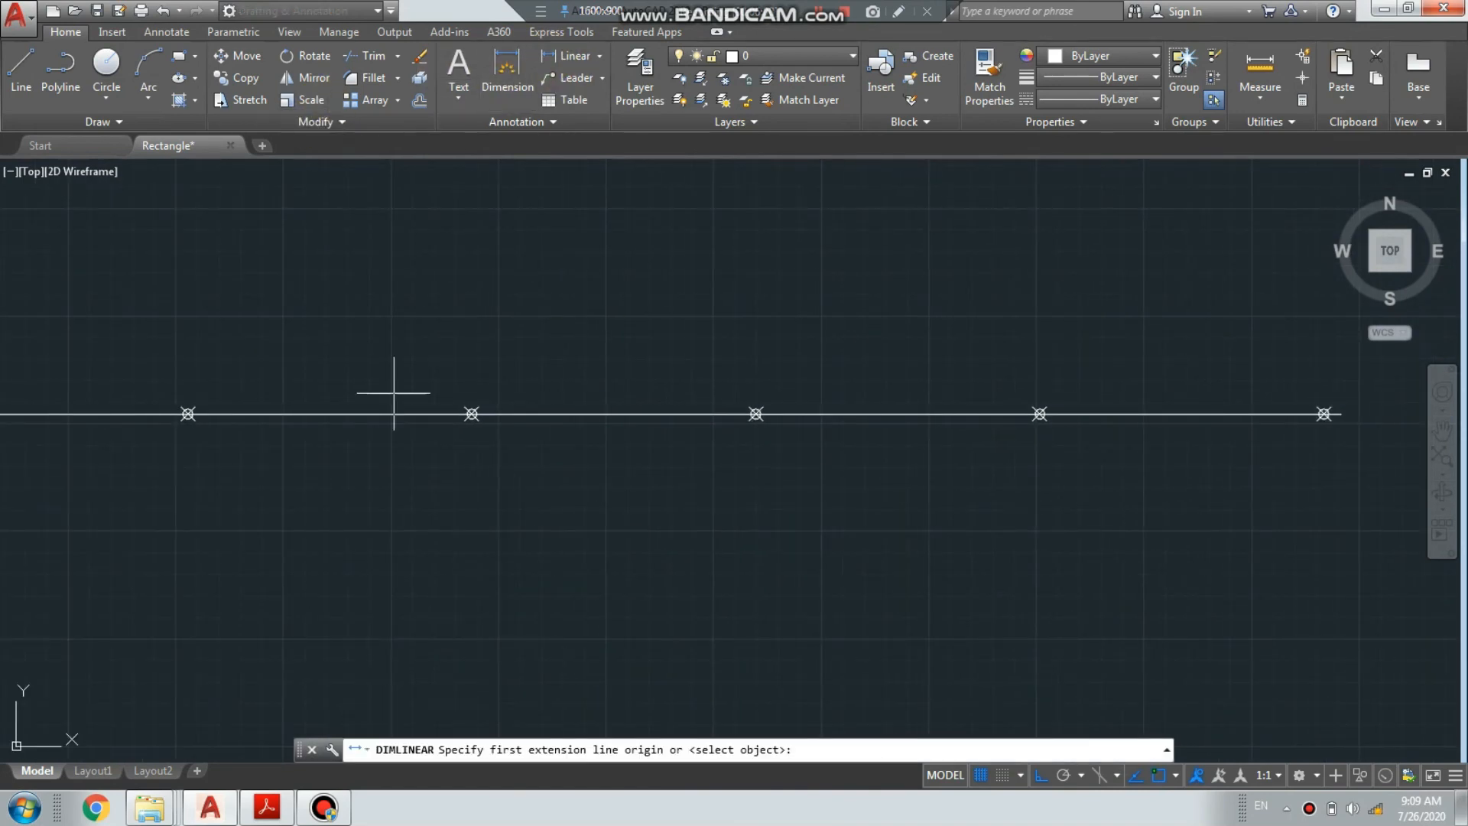
pyautogui.click(187, 414)
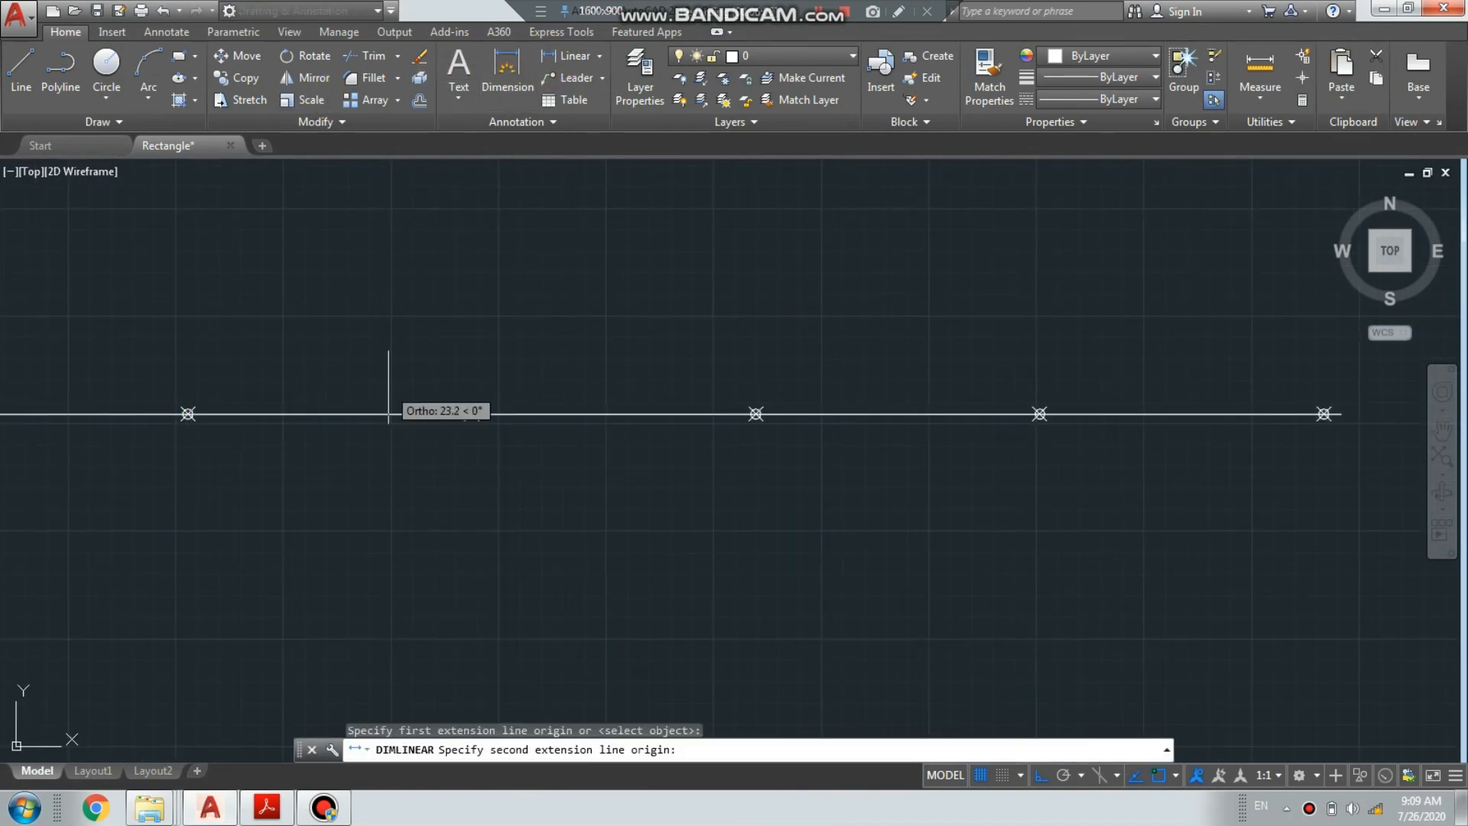
pyautogui.click(472, 413)
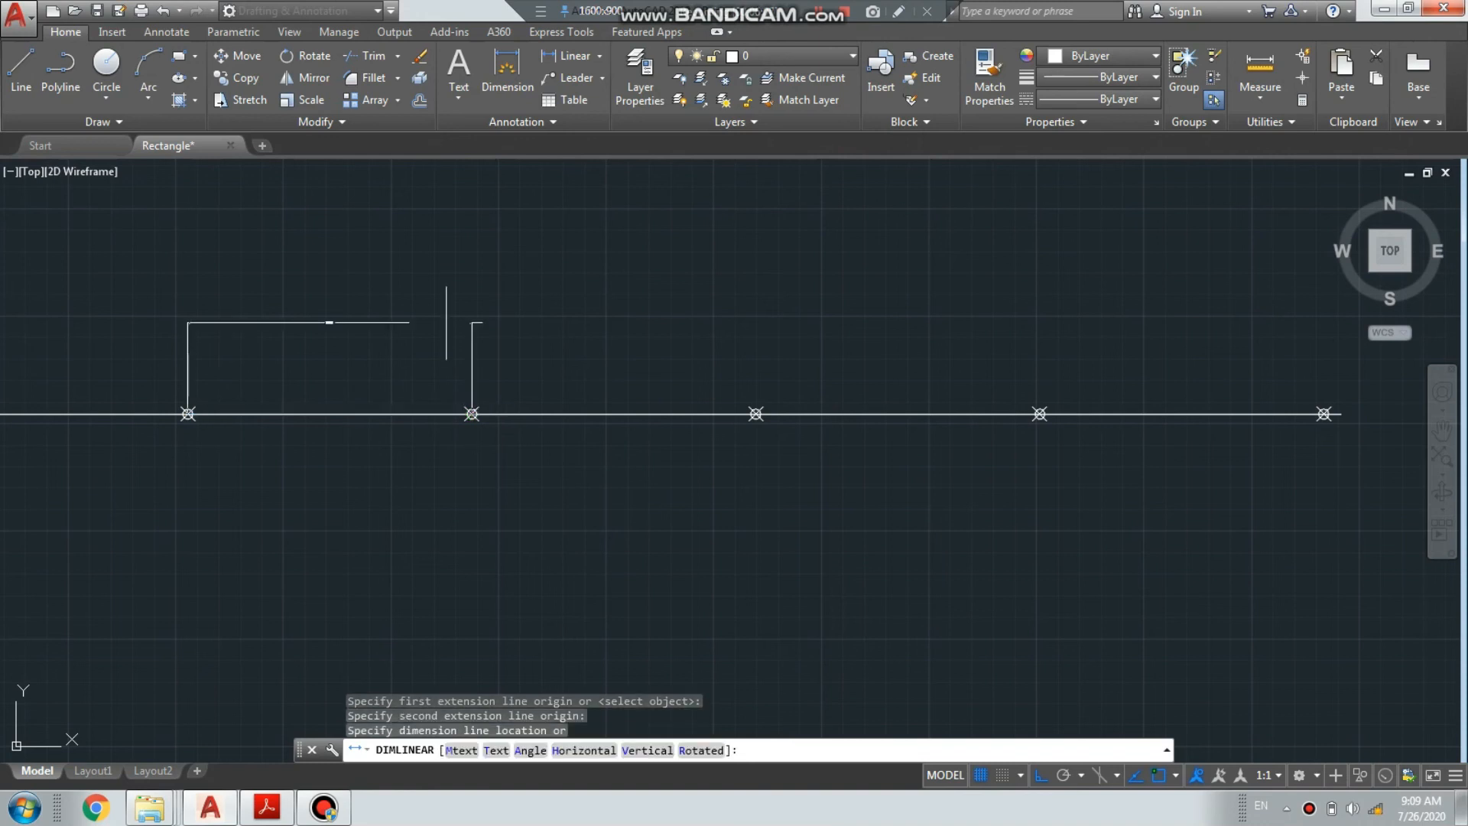
pyautogui.click(291, 327)
pyautogui.scroll(4, 282, 329)
pyautogui.scroll(5, 405, 287)
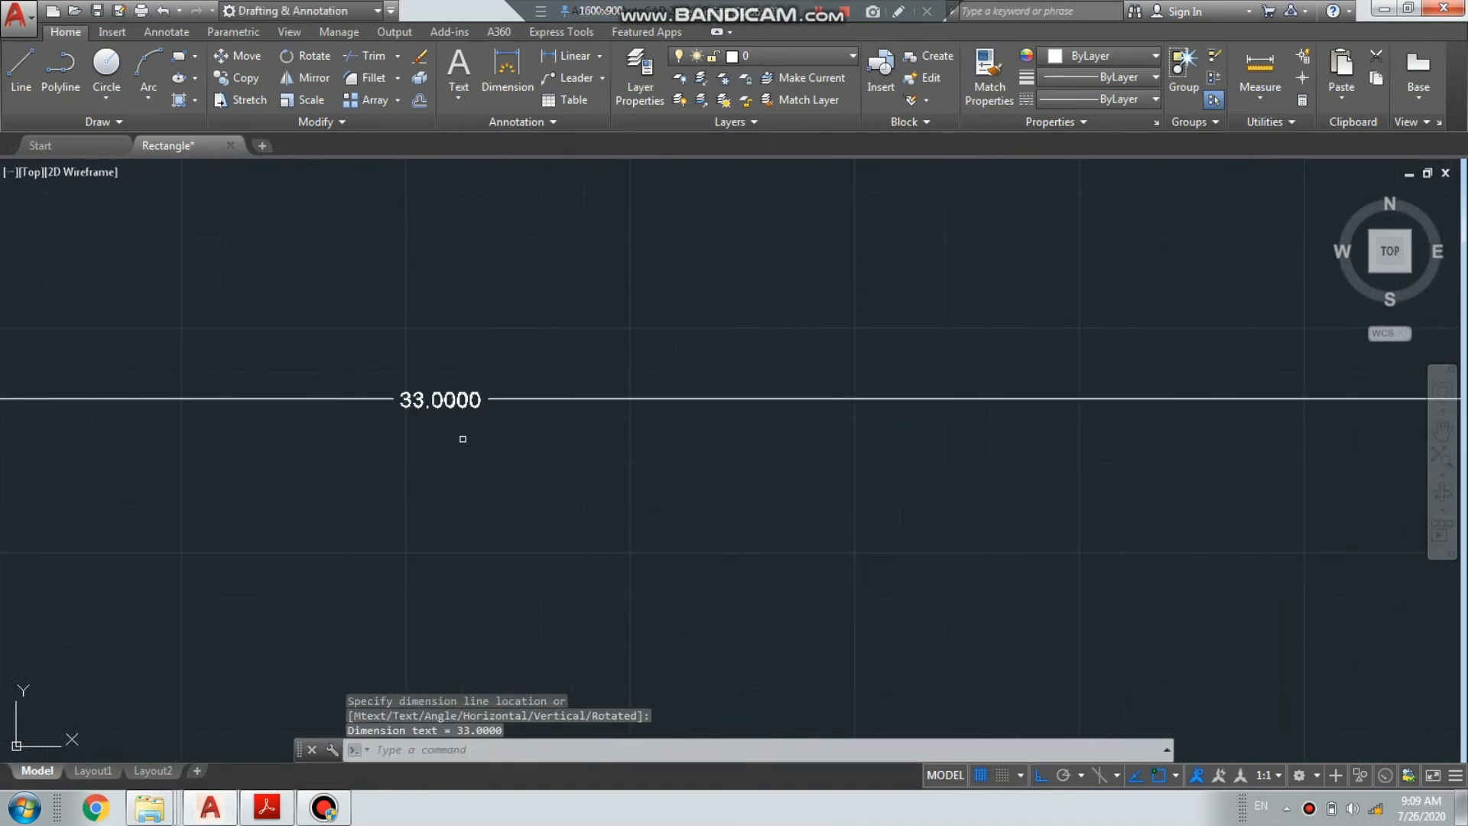
# Add a linear dimension above the lower line between its last two points
pyautogui.scroll(-8, 463, 439)
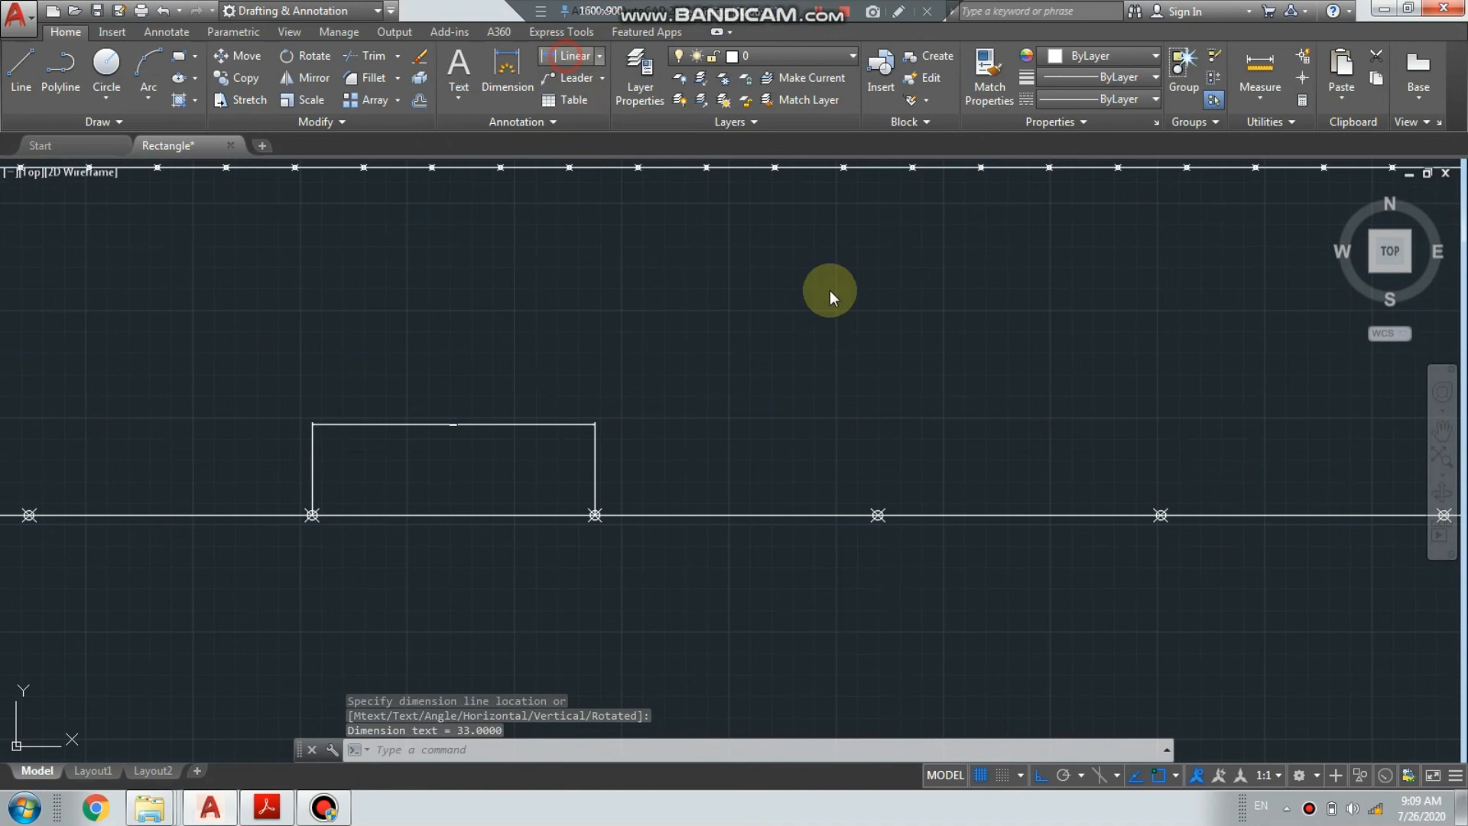
pyautogui.scroll(-7, 878, 383)
pyautogui.scroll(10, 600, 419)
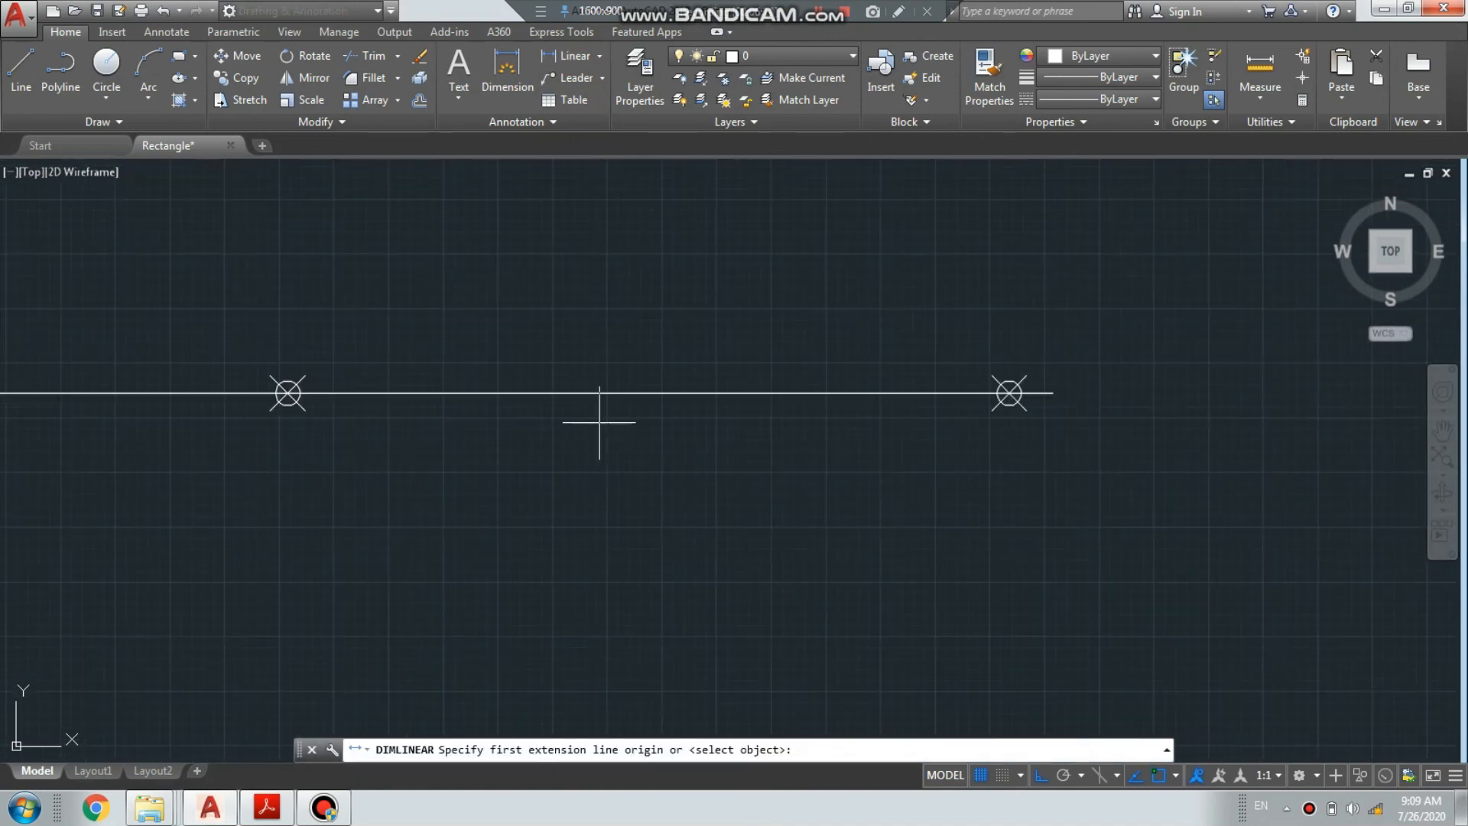
pyautogui.click(288, 393)
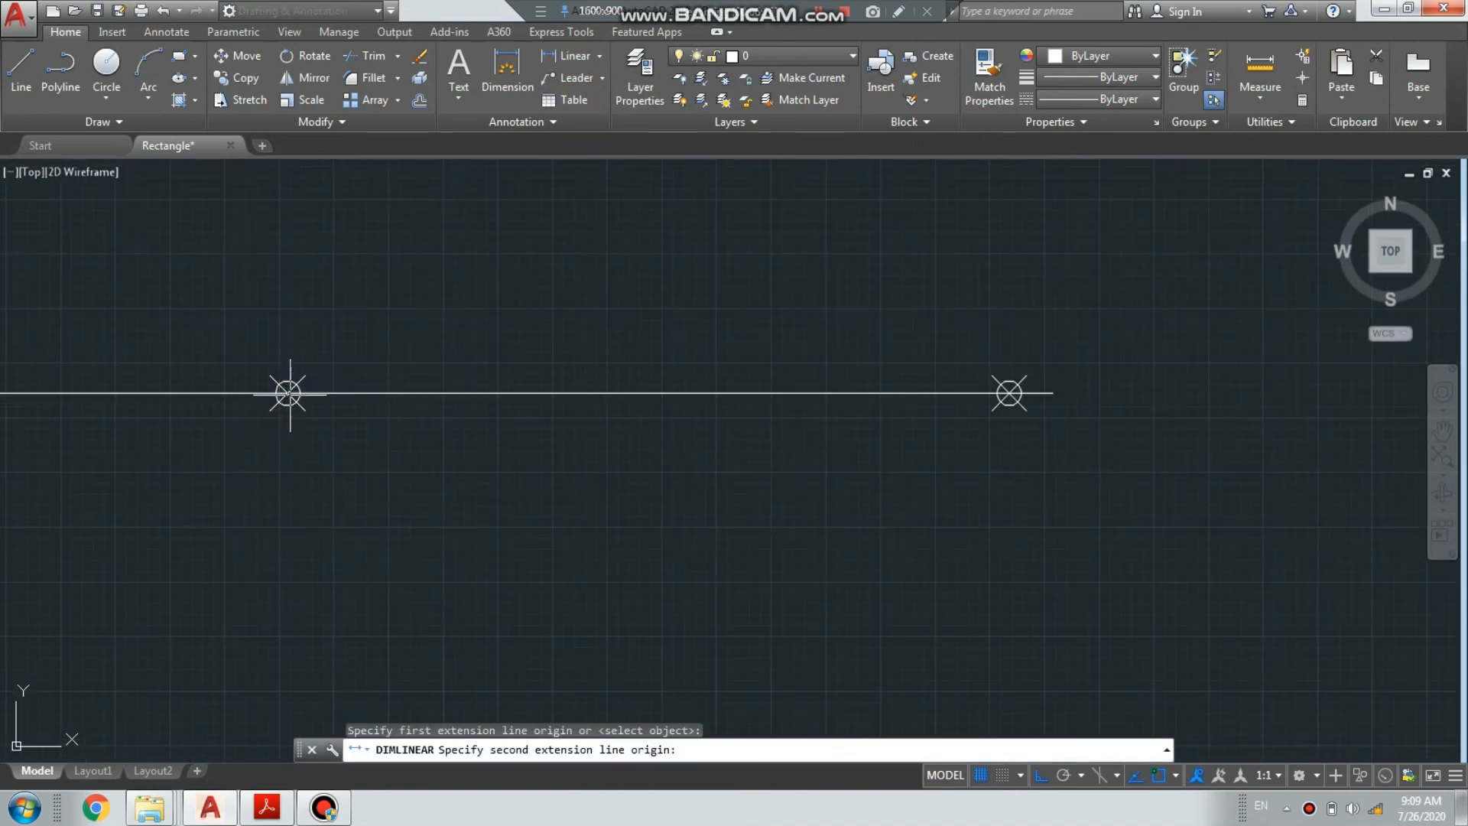
pyautogui.click(1009, 393)
pyautogui.scroll(-6, 976, 249)
pyautogui.click(976, 237)
pyautogui.scroll(8, 948, 237)
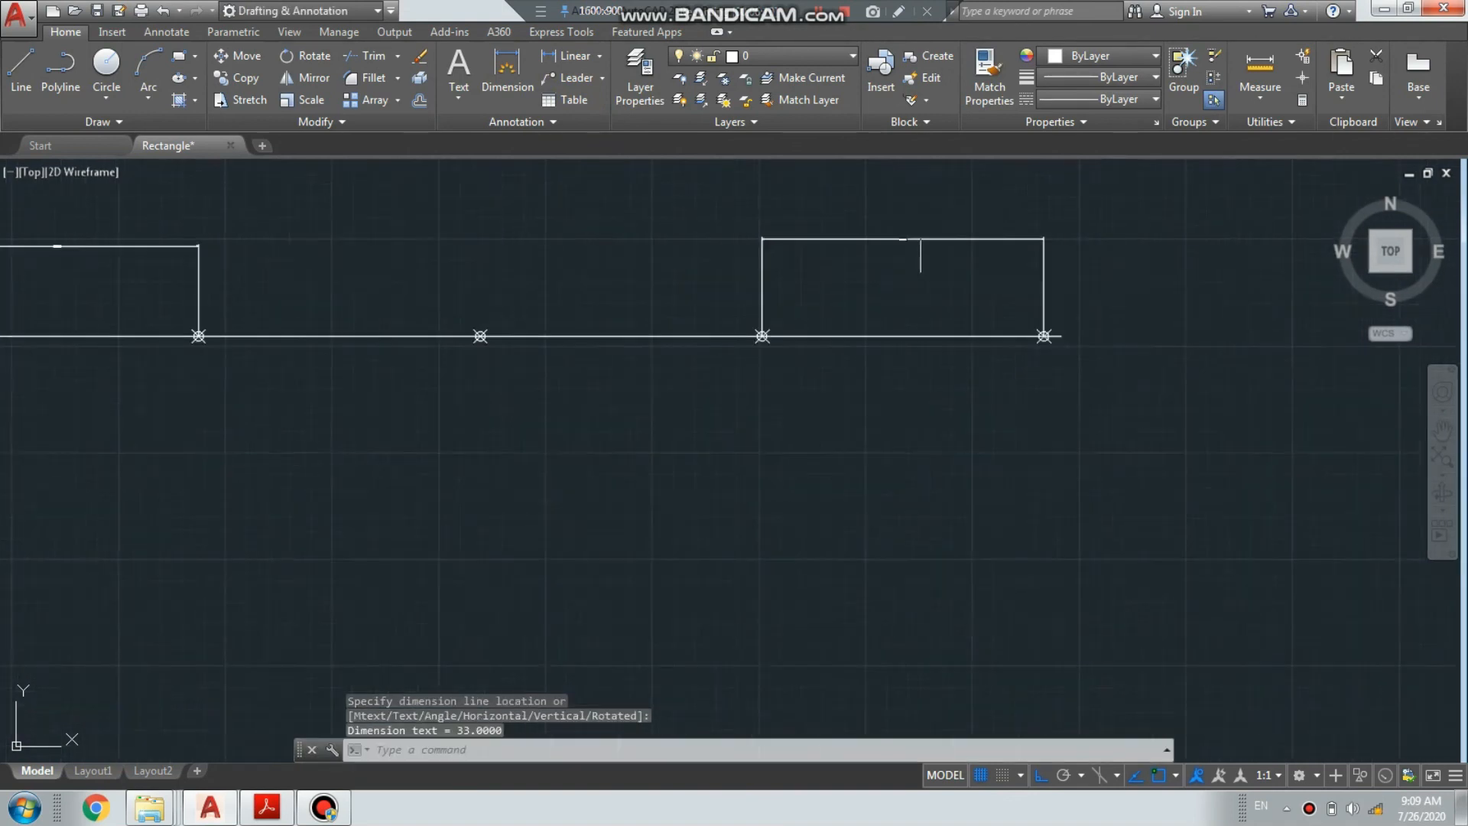
pyautogui.scroll(-5, 776, 343)
pyautogui.scroll(-6, 776, 343)
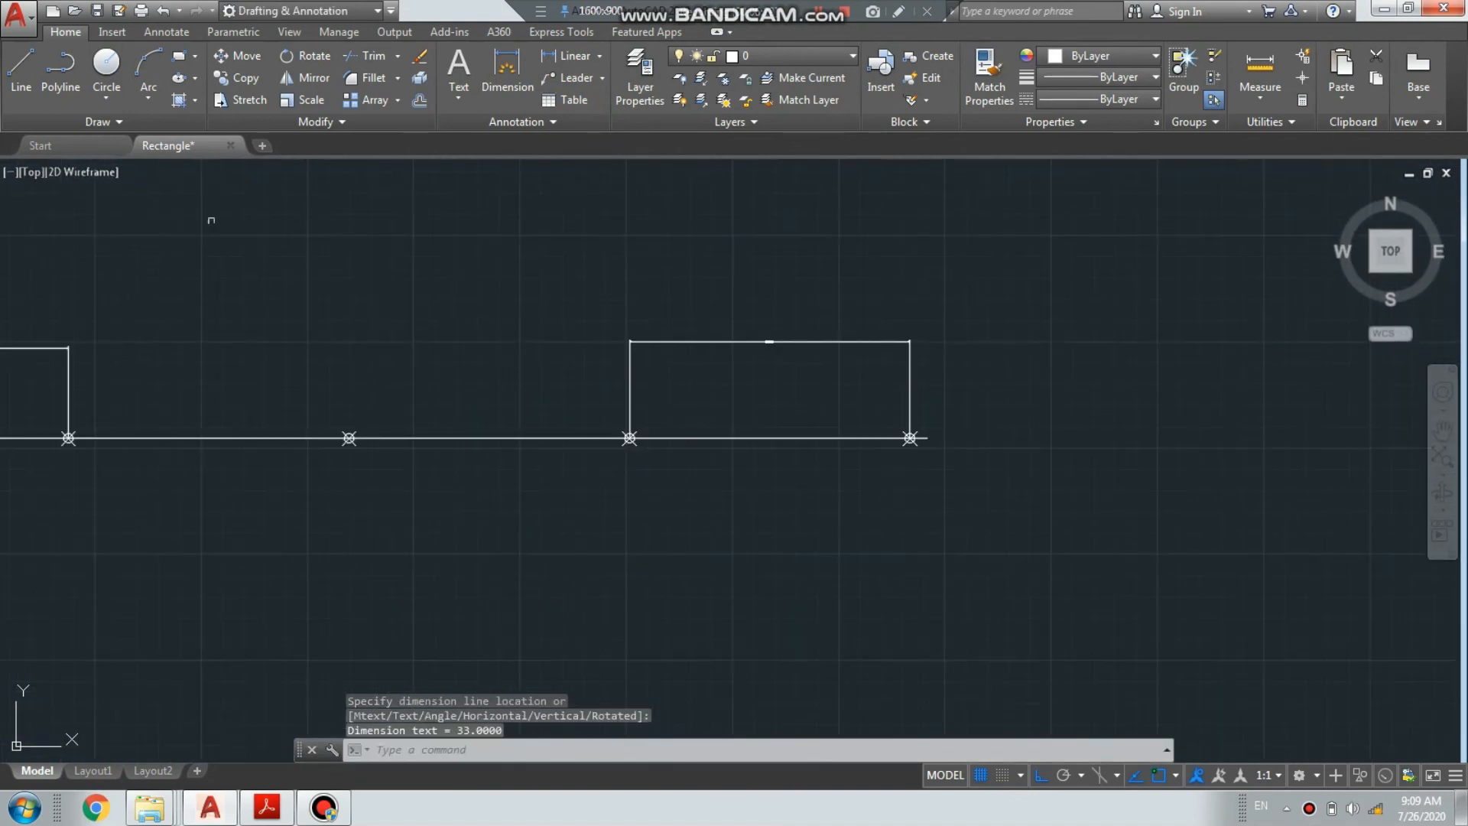
# Expand the additional Draw tools, view the Measure tool's description, and pin the expanded tools open
pyautogui.click(153, 123)
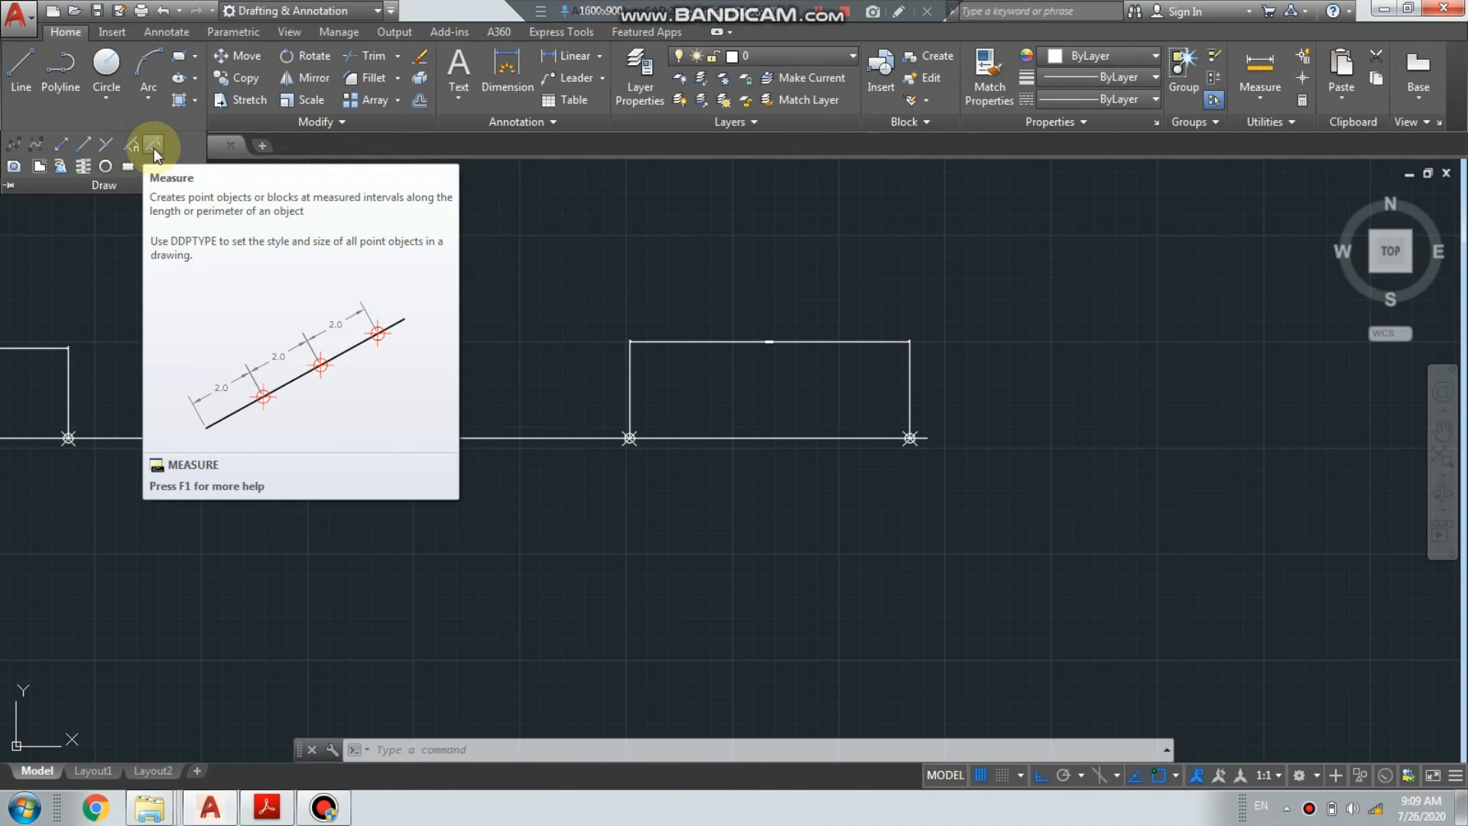
pyautogui.click(11, 189)
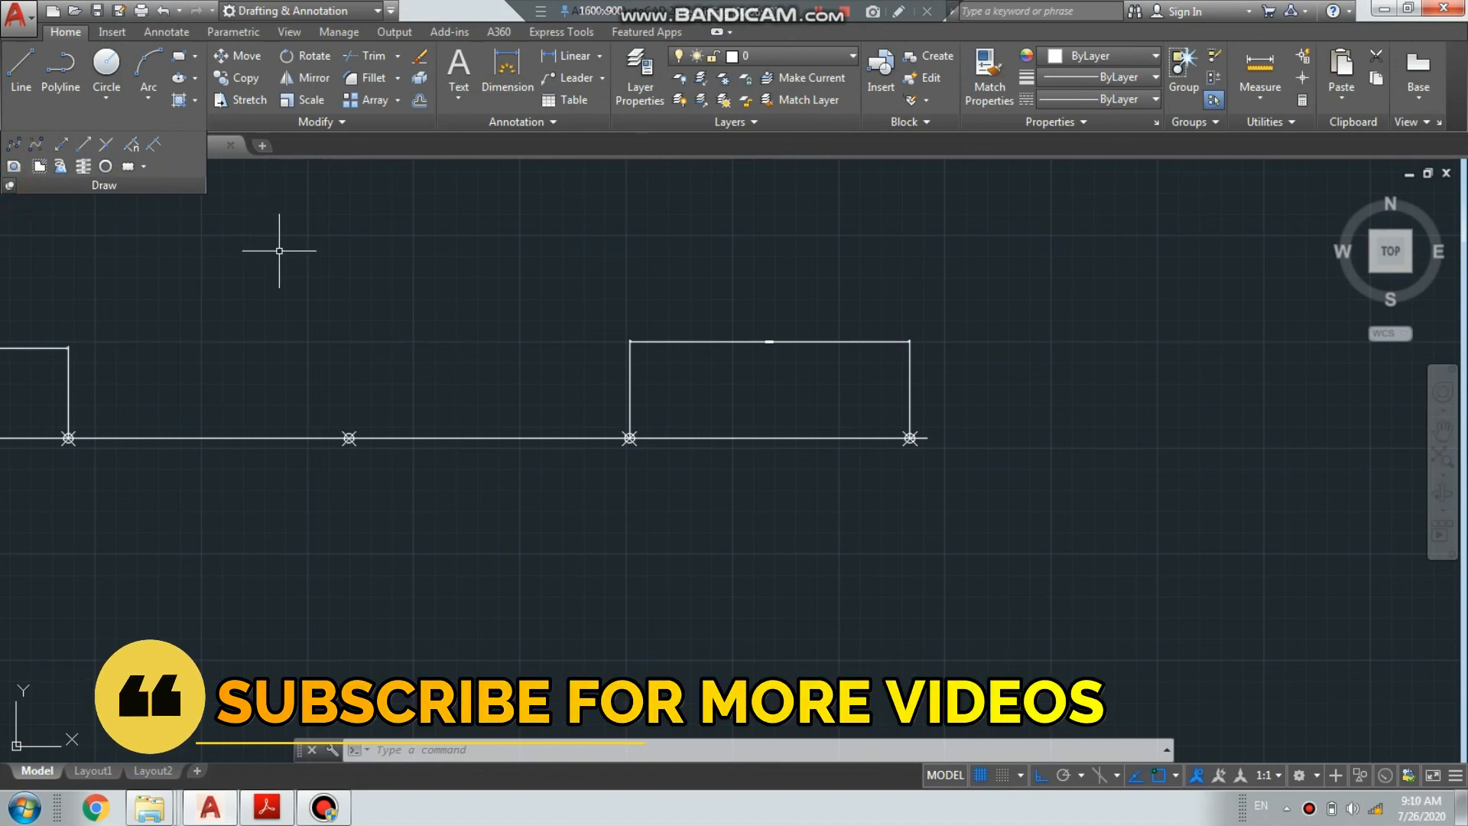